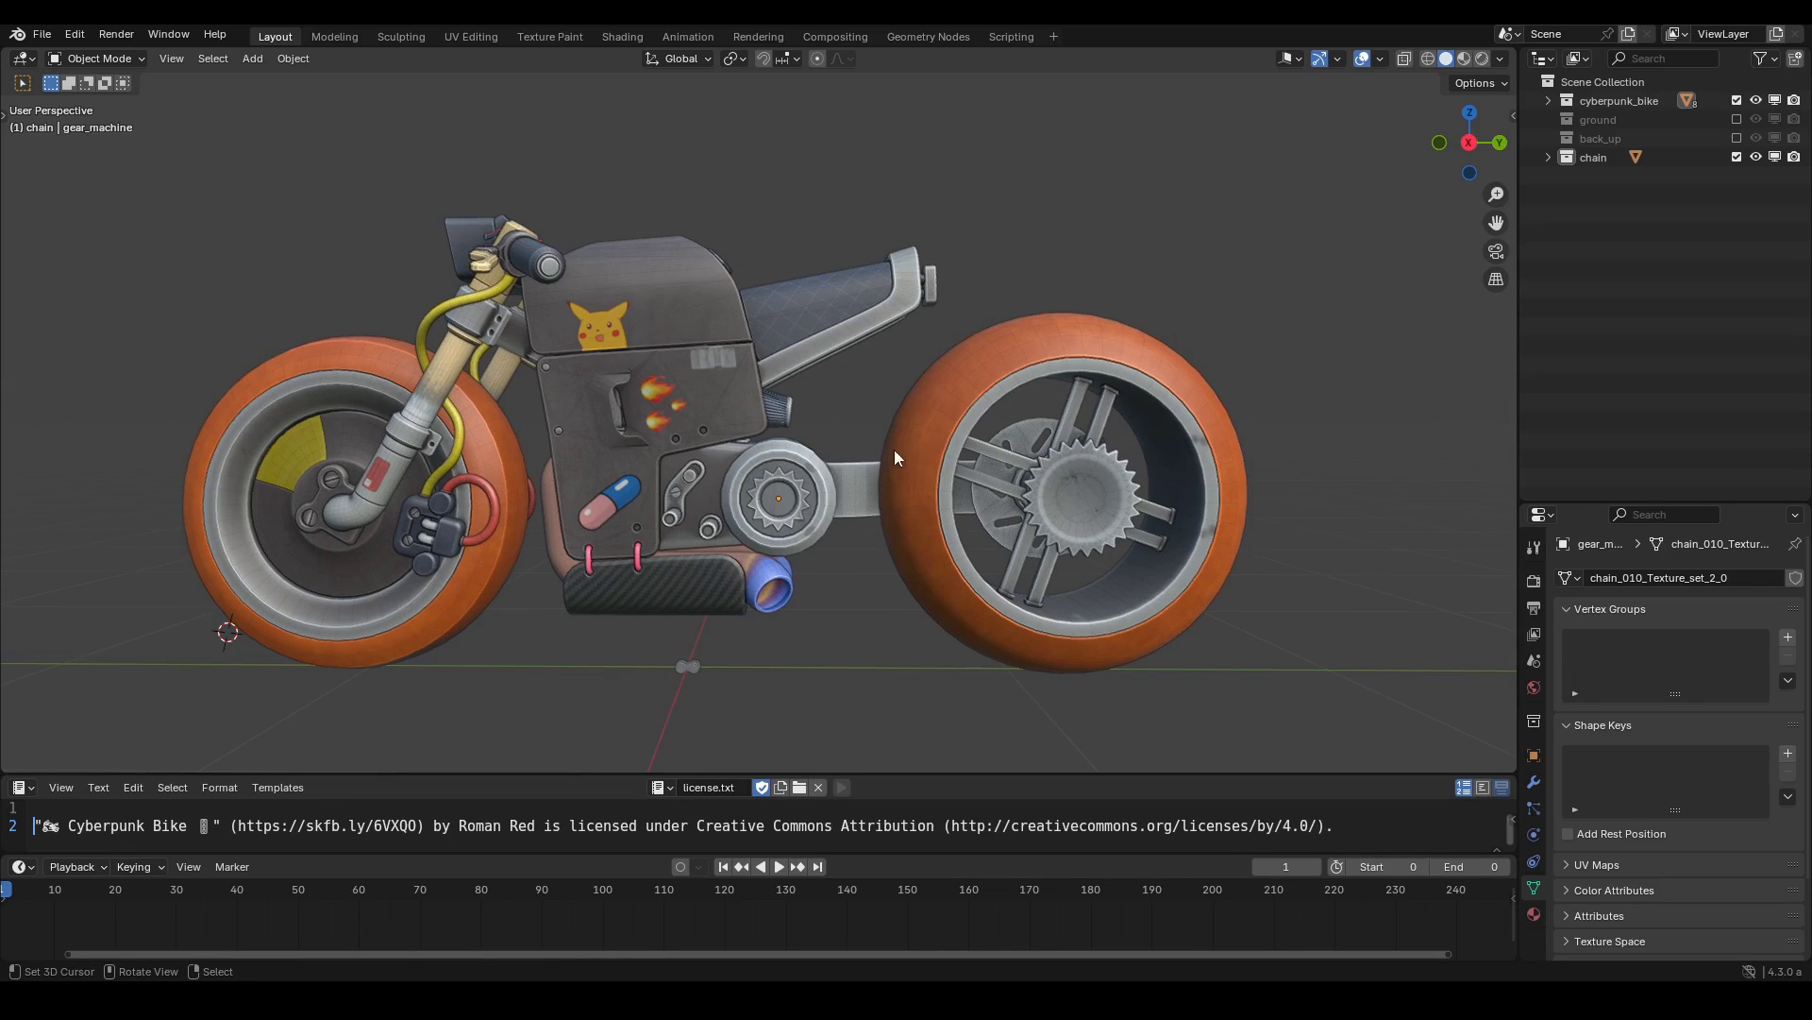
Add a Bézier circle curve and move it across the ground toward the bike's rear wheel.
middle_drag(1104, 559, 1063, 569)
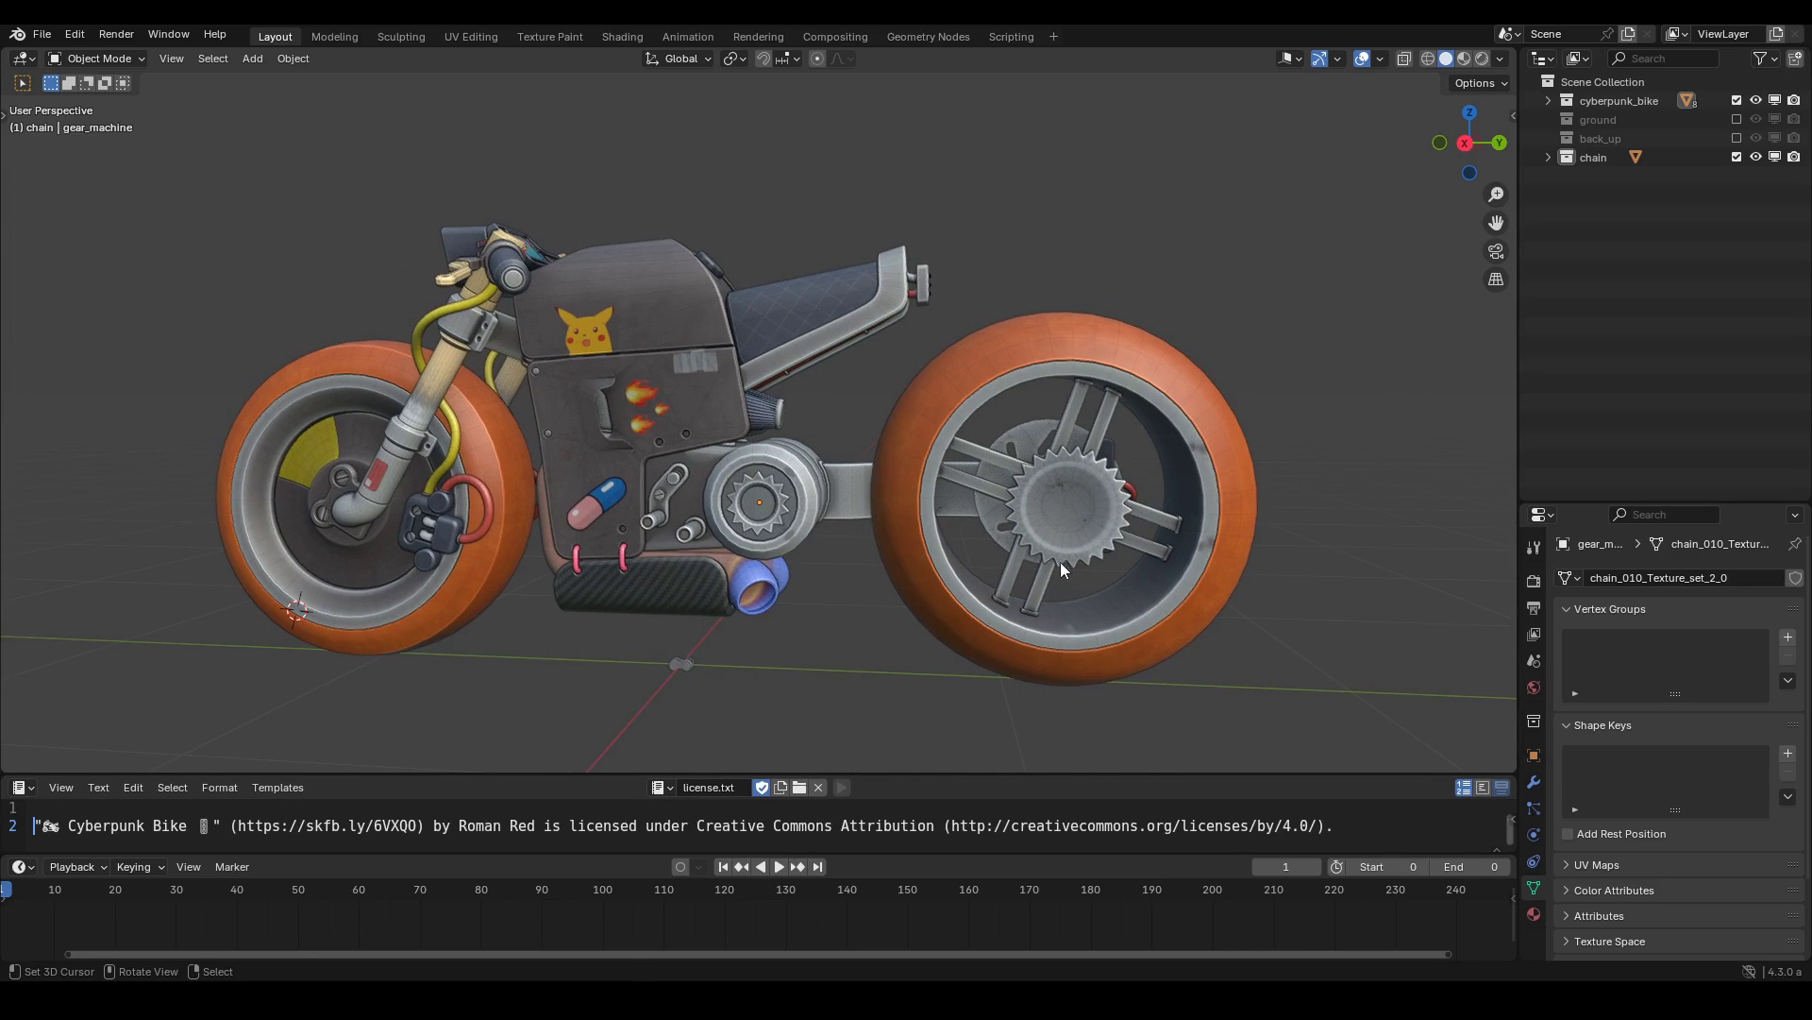
shift+middle_drag(1040, 565, 784, 609)
key(shift+a)
drag(728, 558, 594, 306)
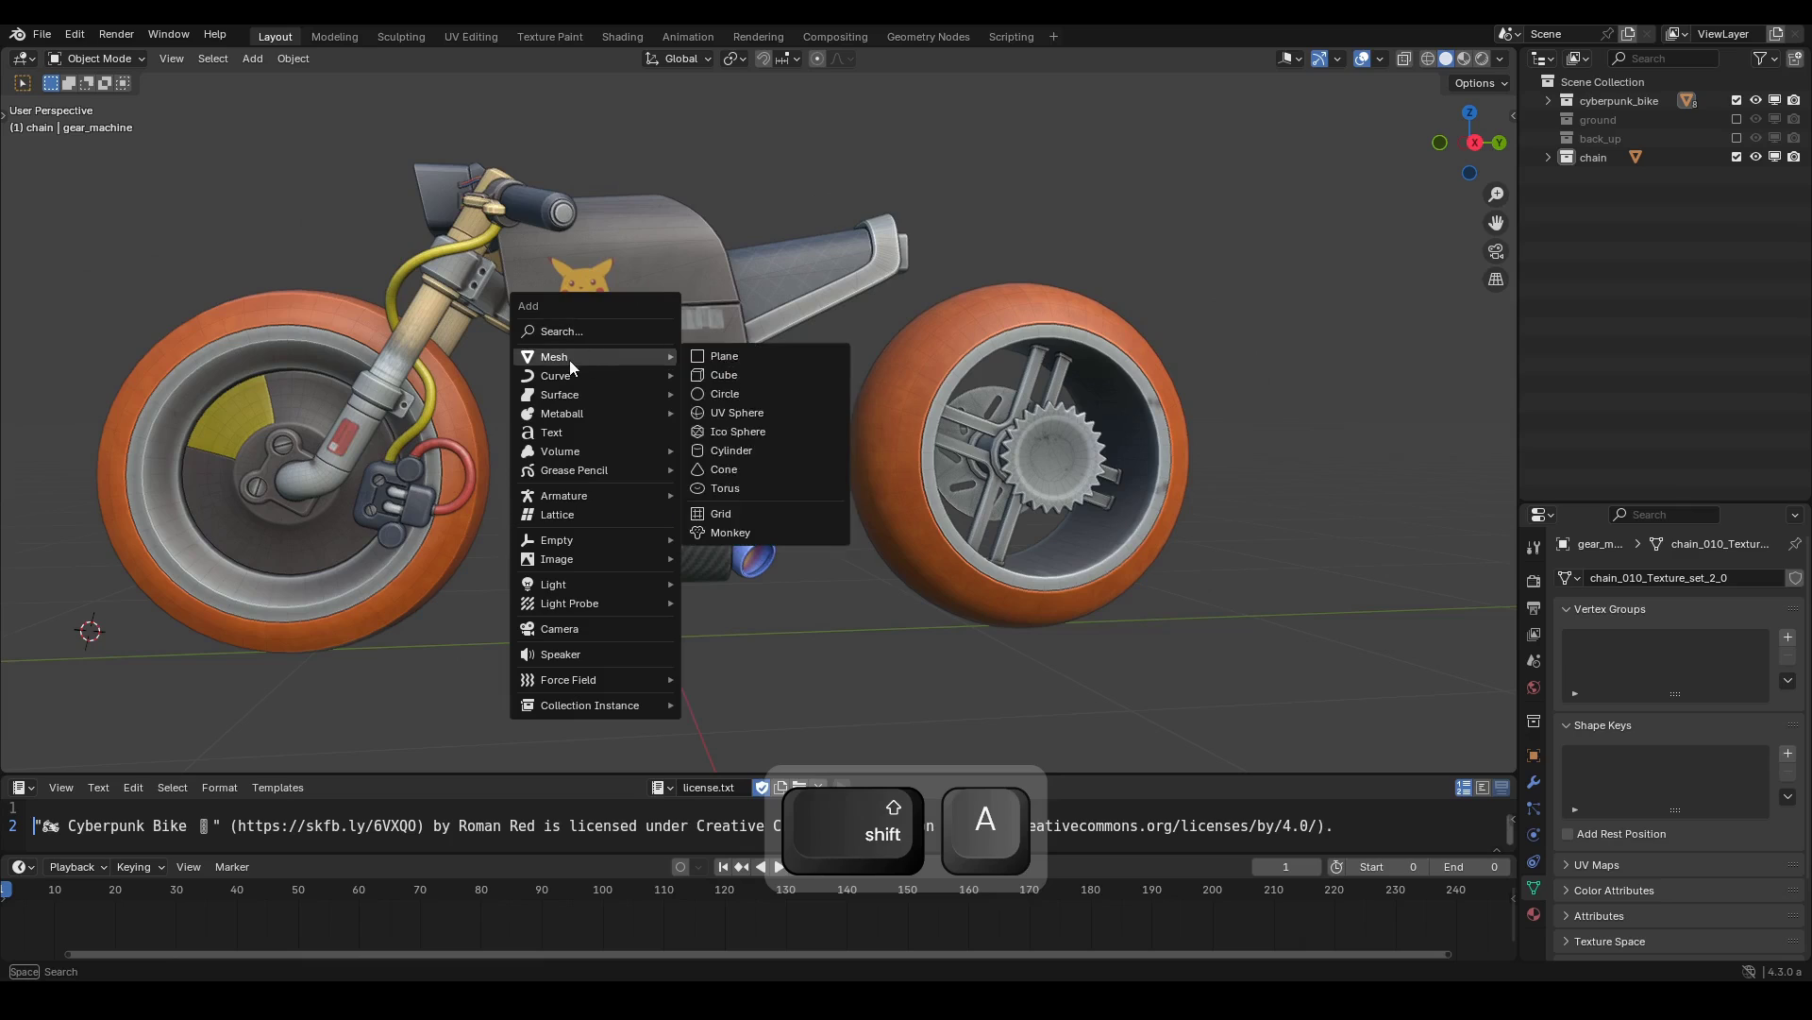
mouse_move(555, 374)
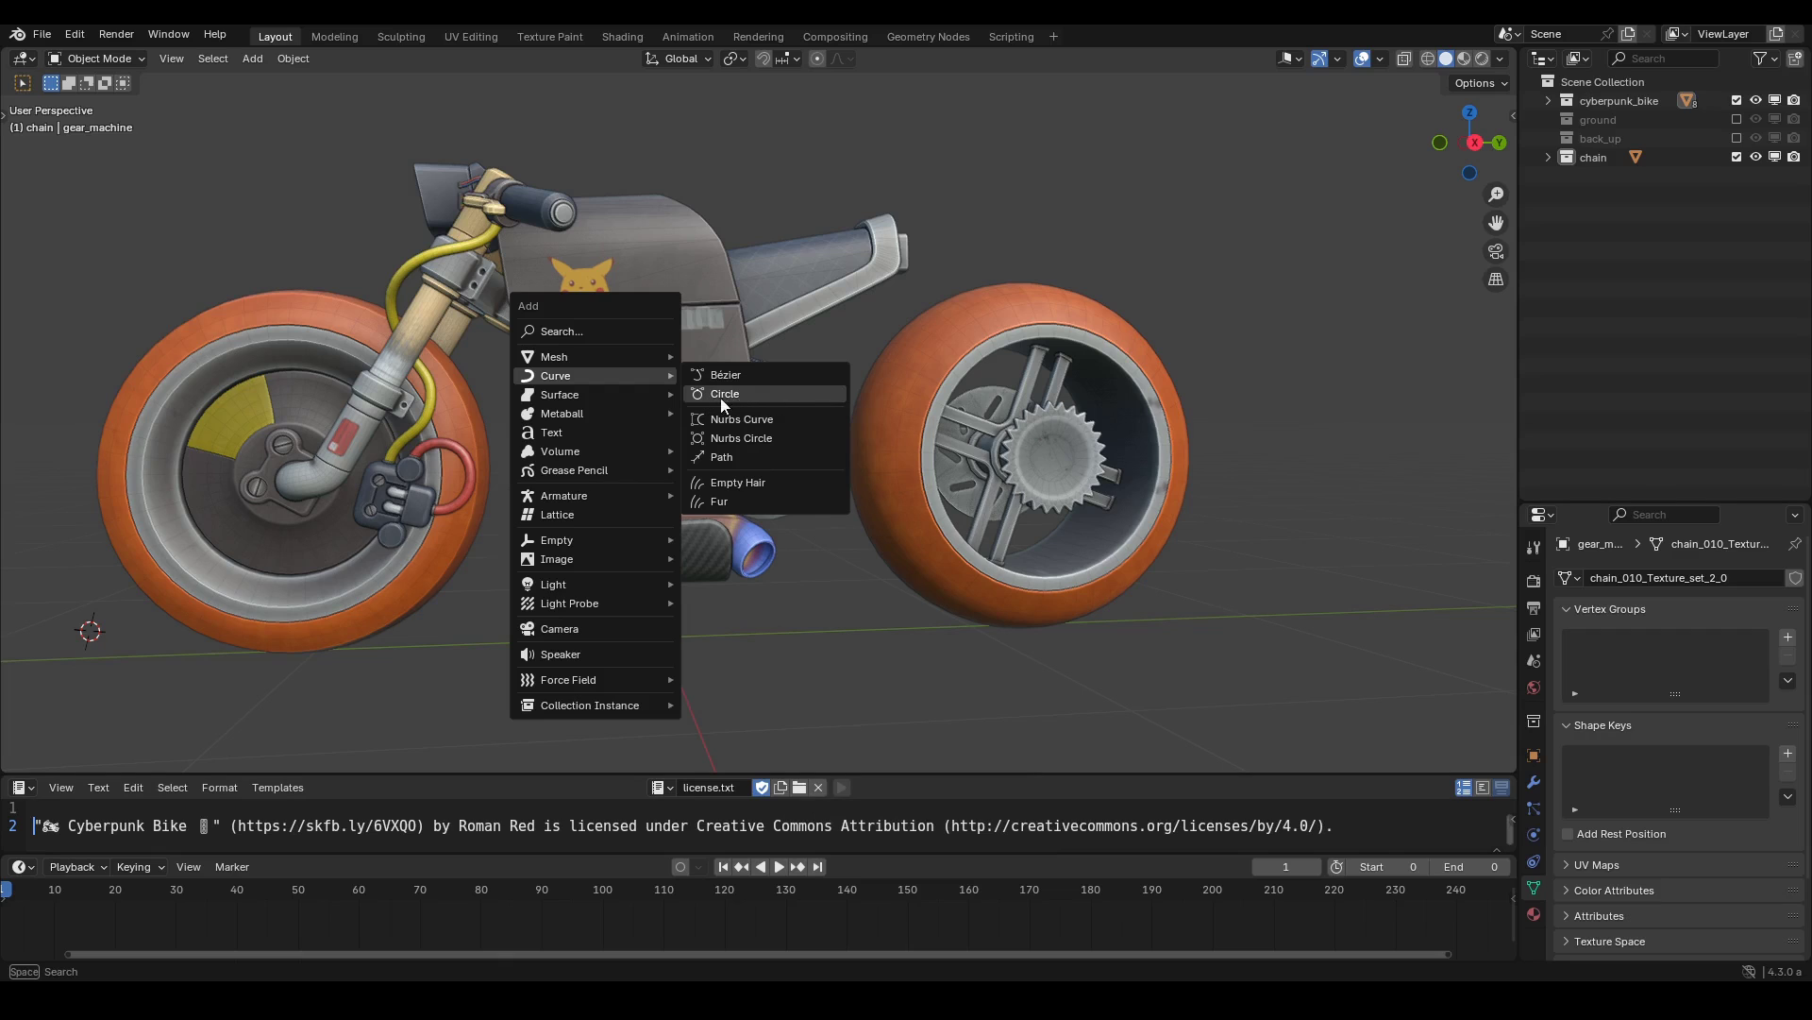
click(762, 394)
ctrl+middle_drag(762, 397, 536, 574)
key(g)
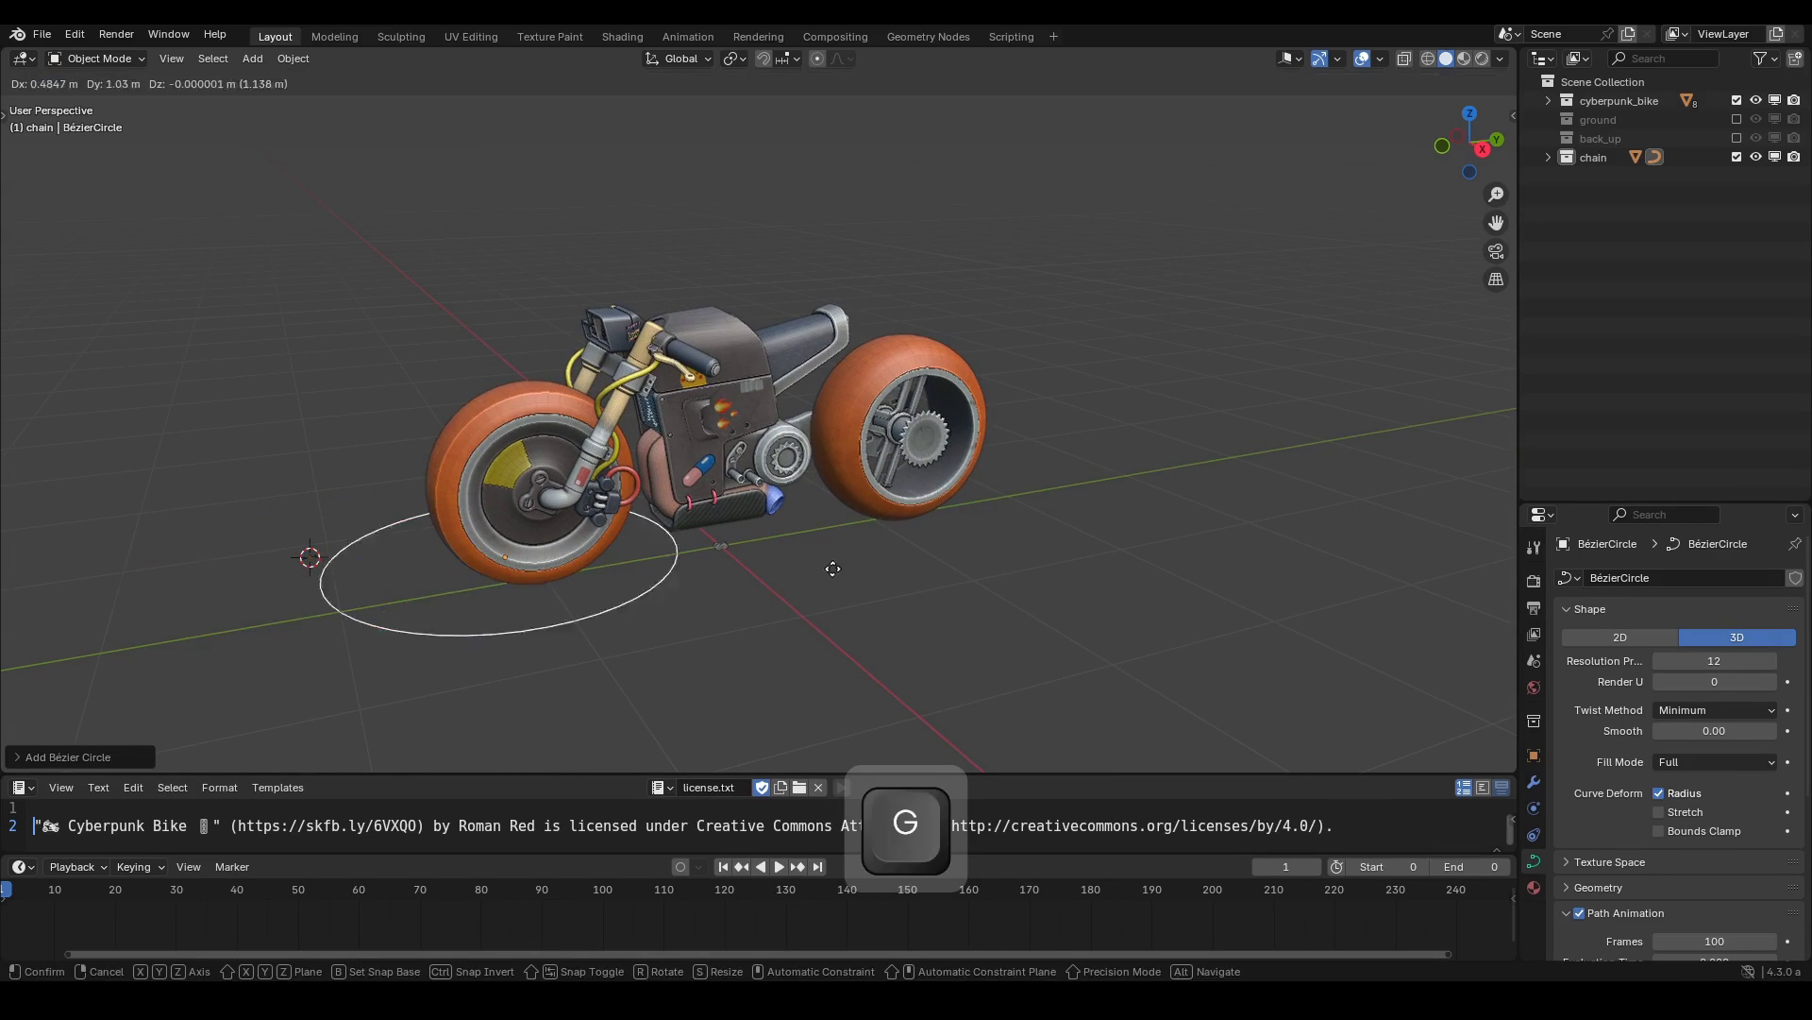
click(1174, 540)
Snap the 3D cursor to the small drive gear on the bike's engine.
click(781, 462)
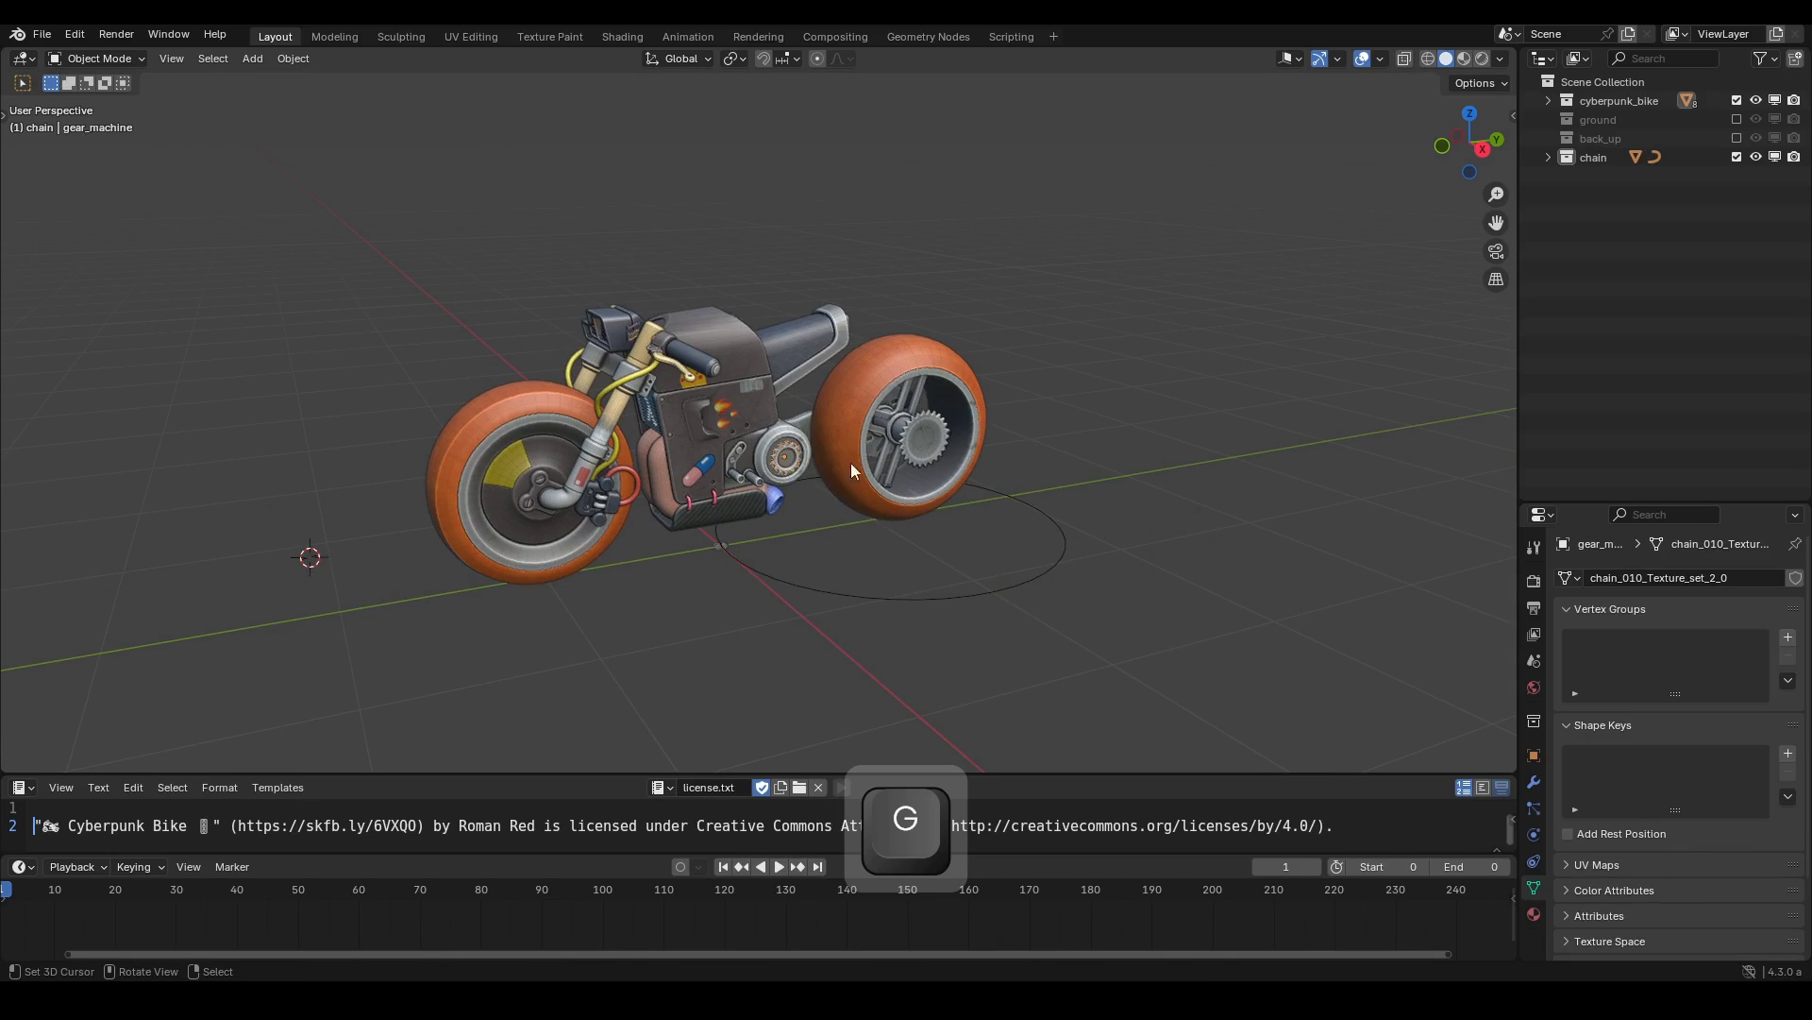
middle_drag(824, 462, 835, 444)
key(shift+s)
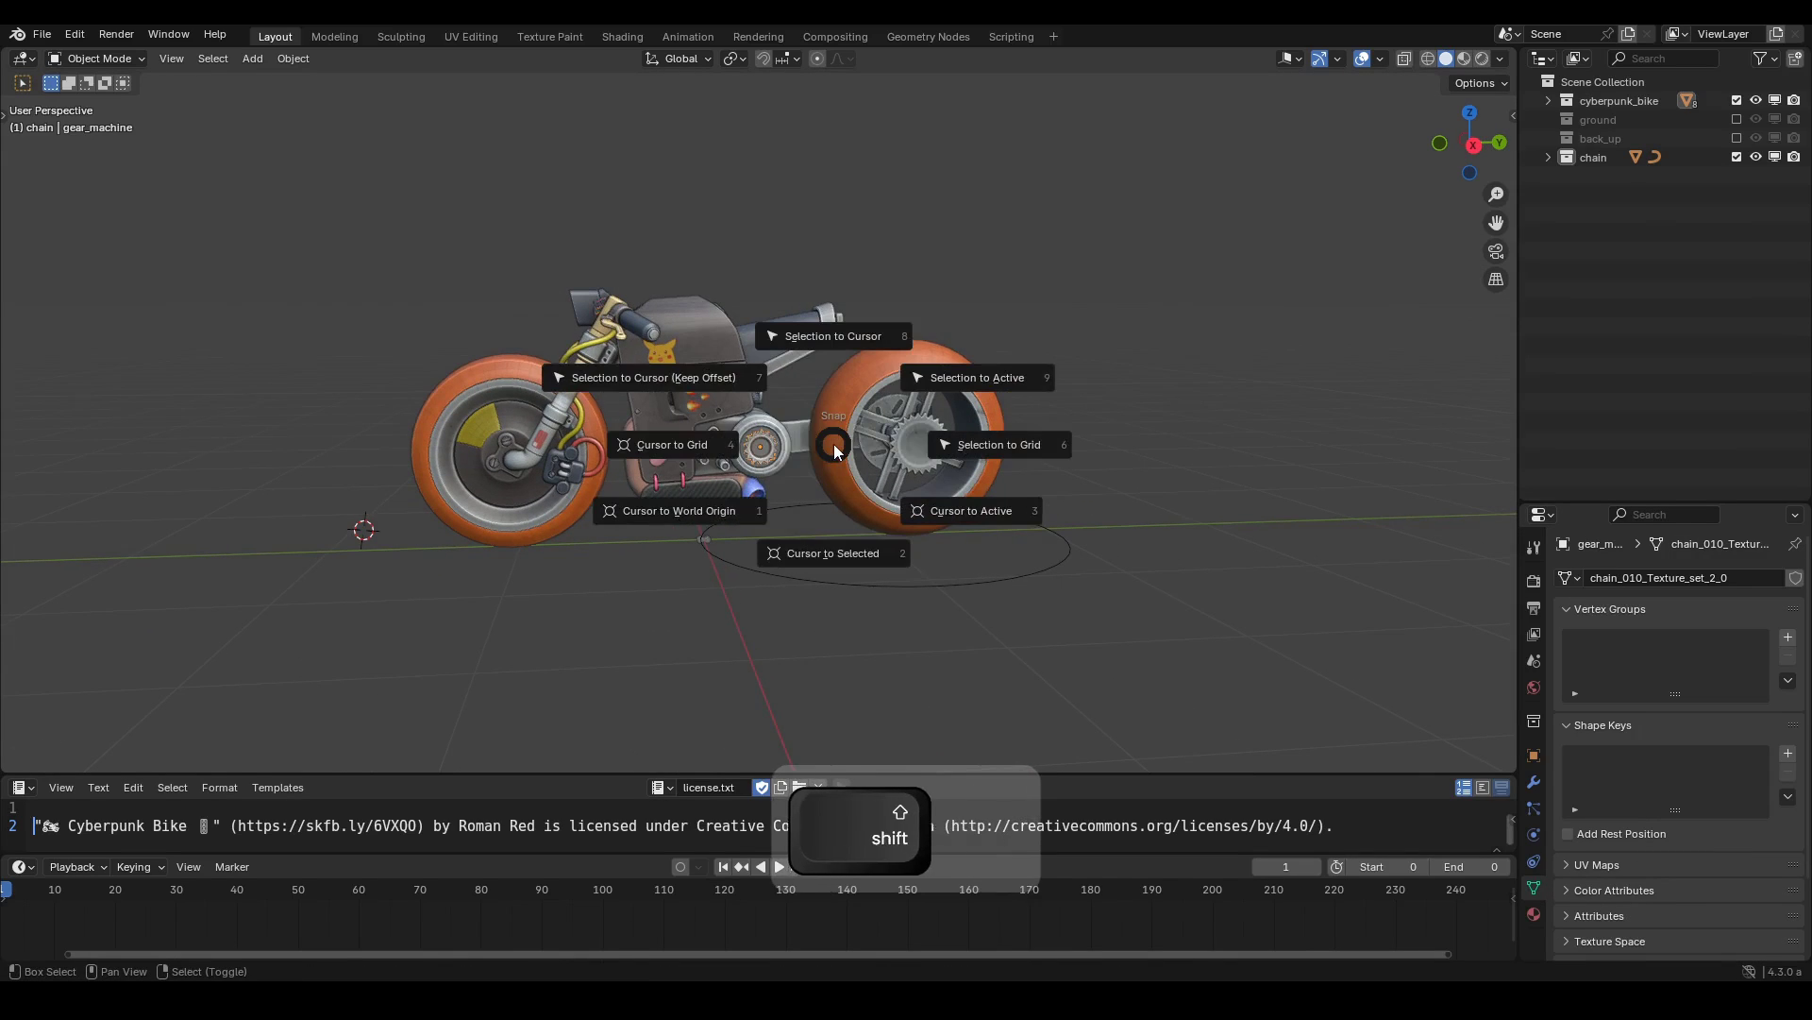
click(835, 557)
Snap the Bézier circle to the 3D cursor at the drive gear.
click(874, 597)
key(shift+s)
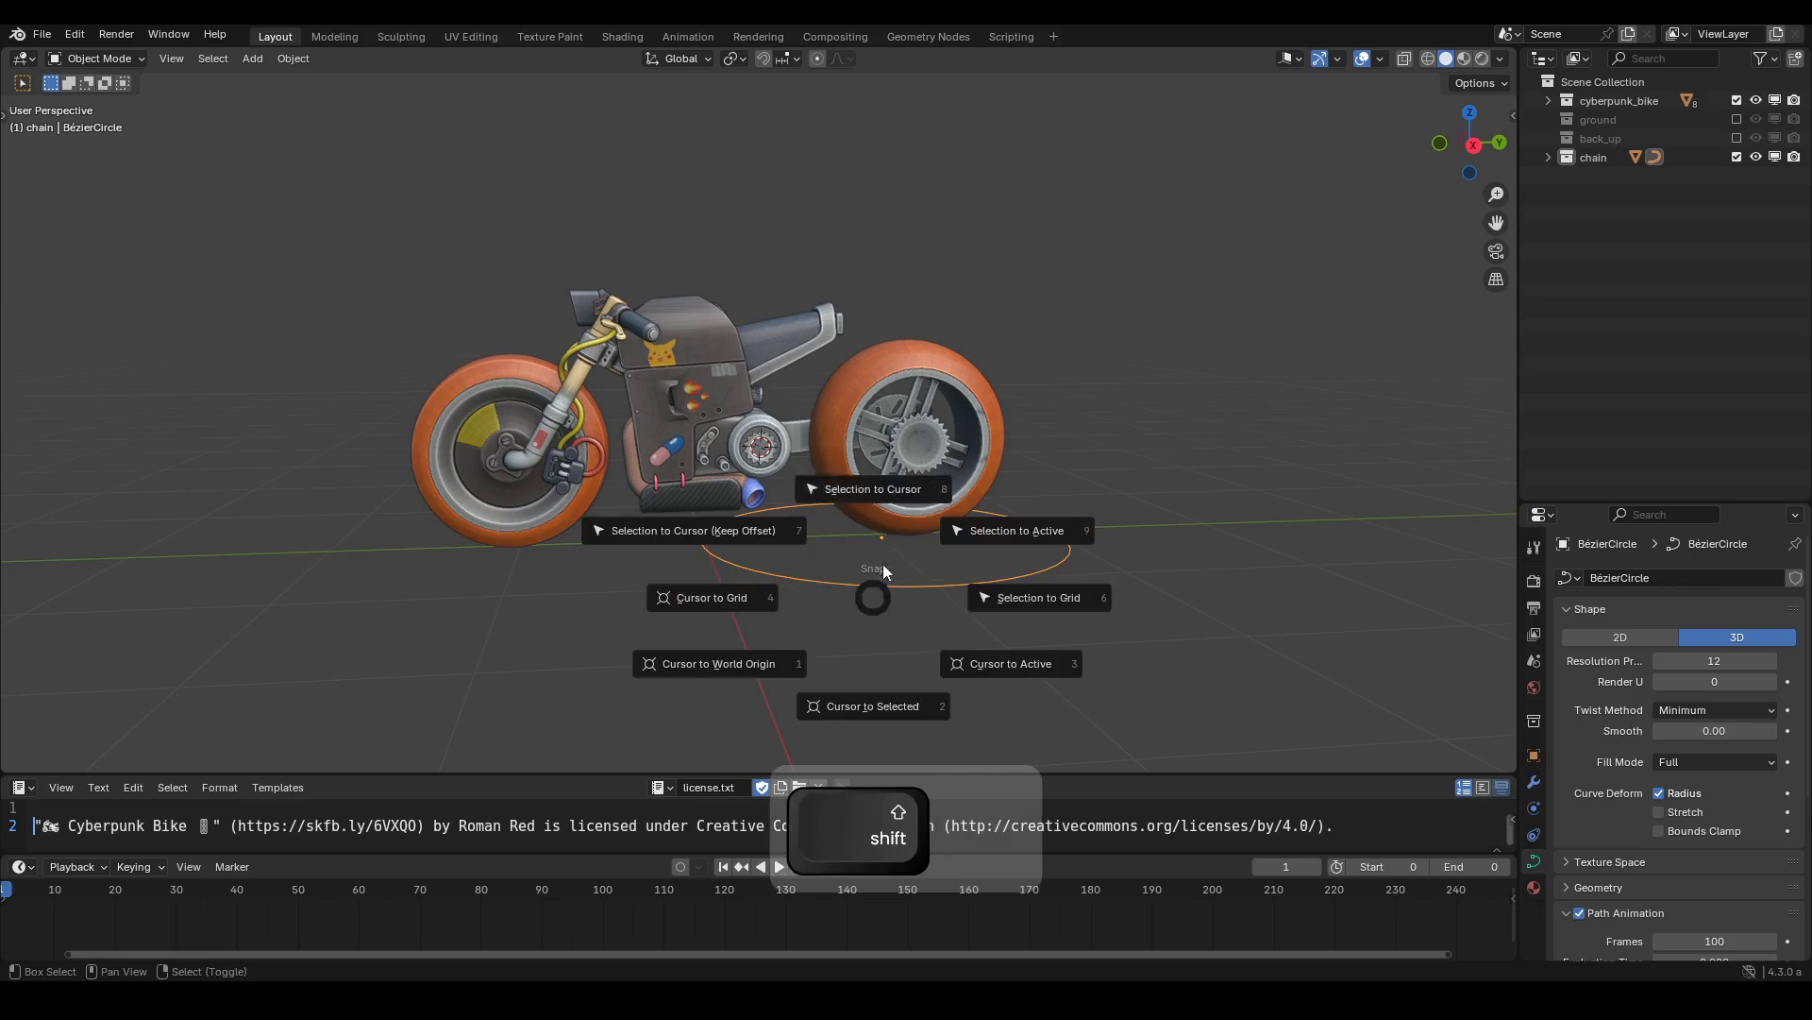
click(886, 486)
middle_drag(887, 480, 995, 523)
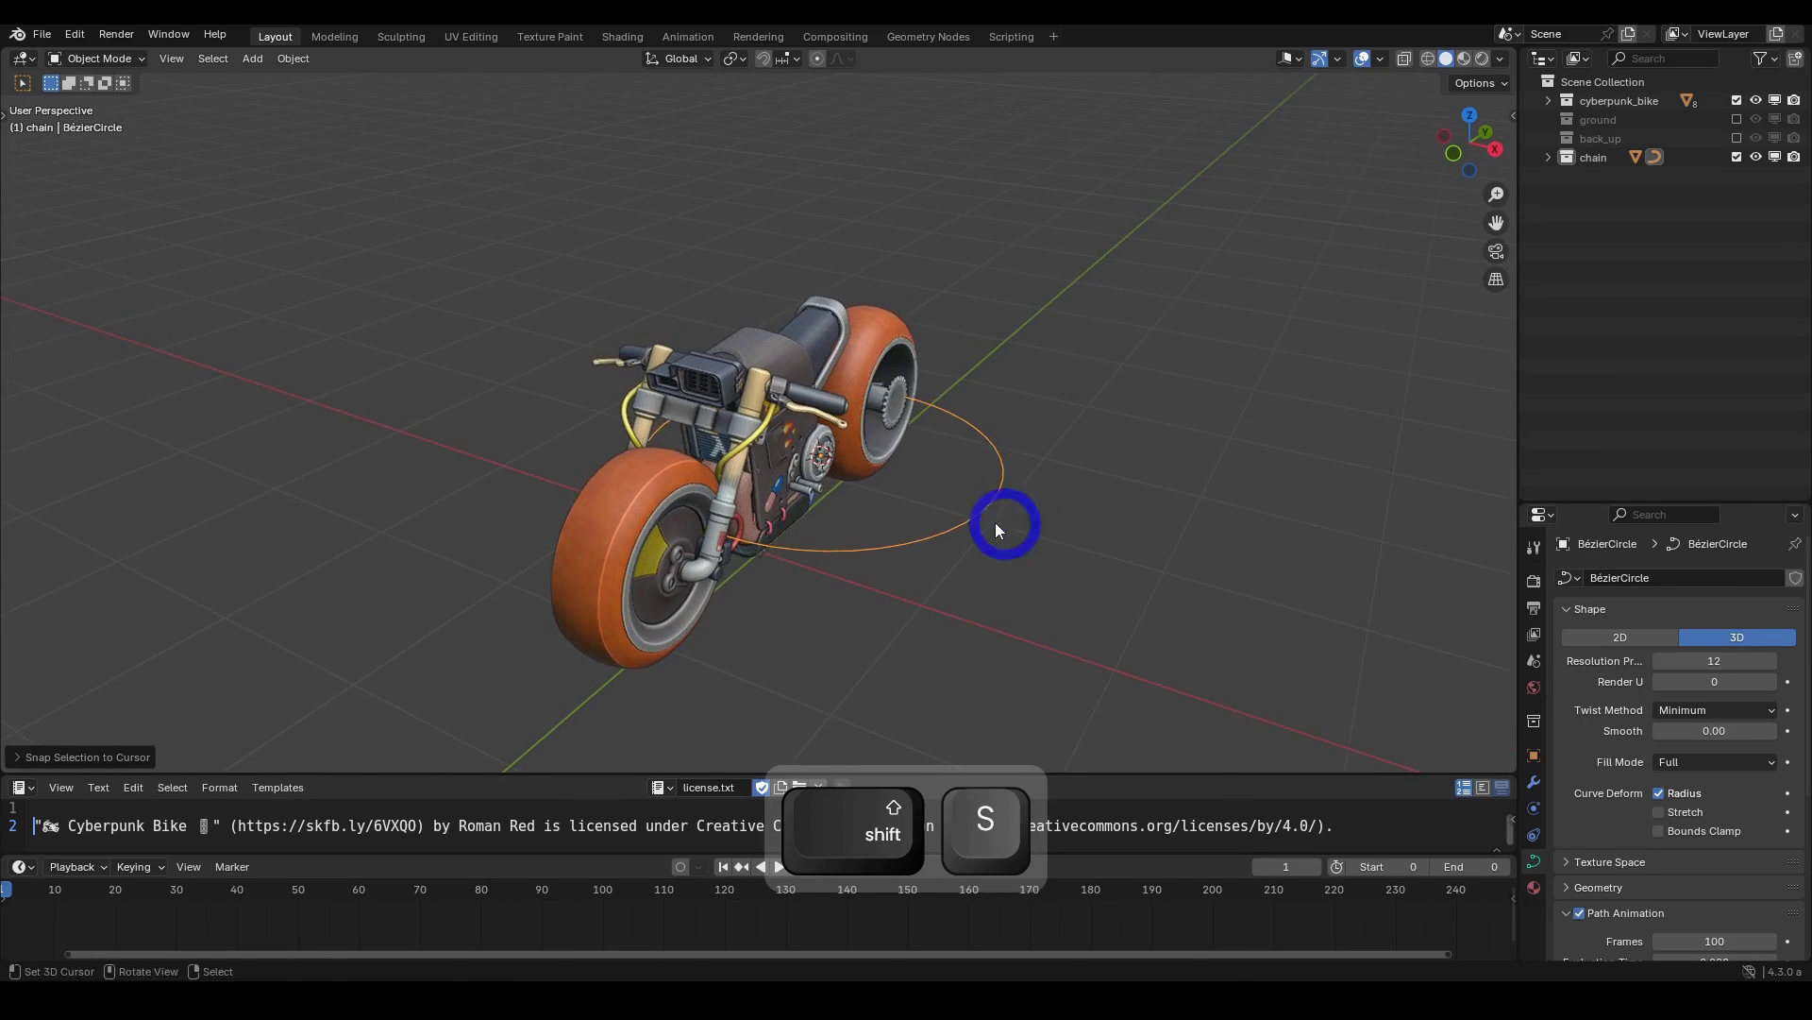
key(Escape)
In Edit Mode, rotate all of the circle's points 90° around the global Y axis.
key(Tab)
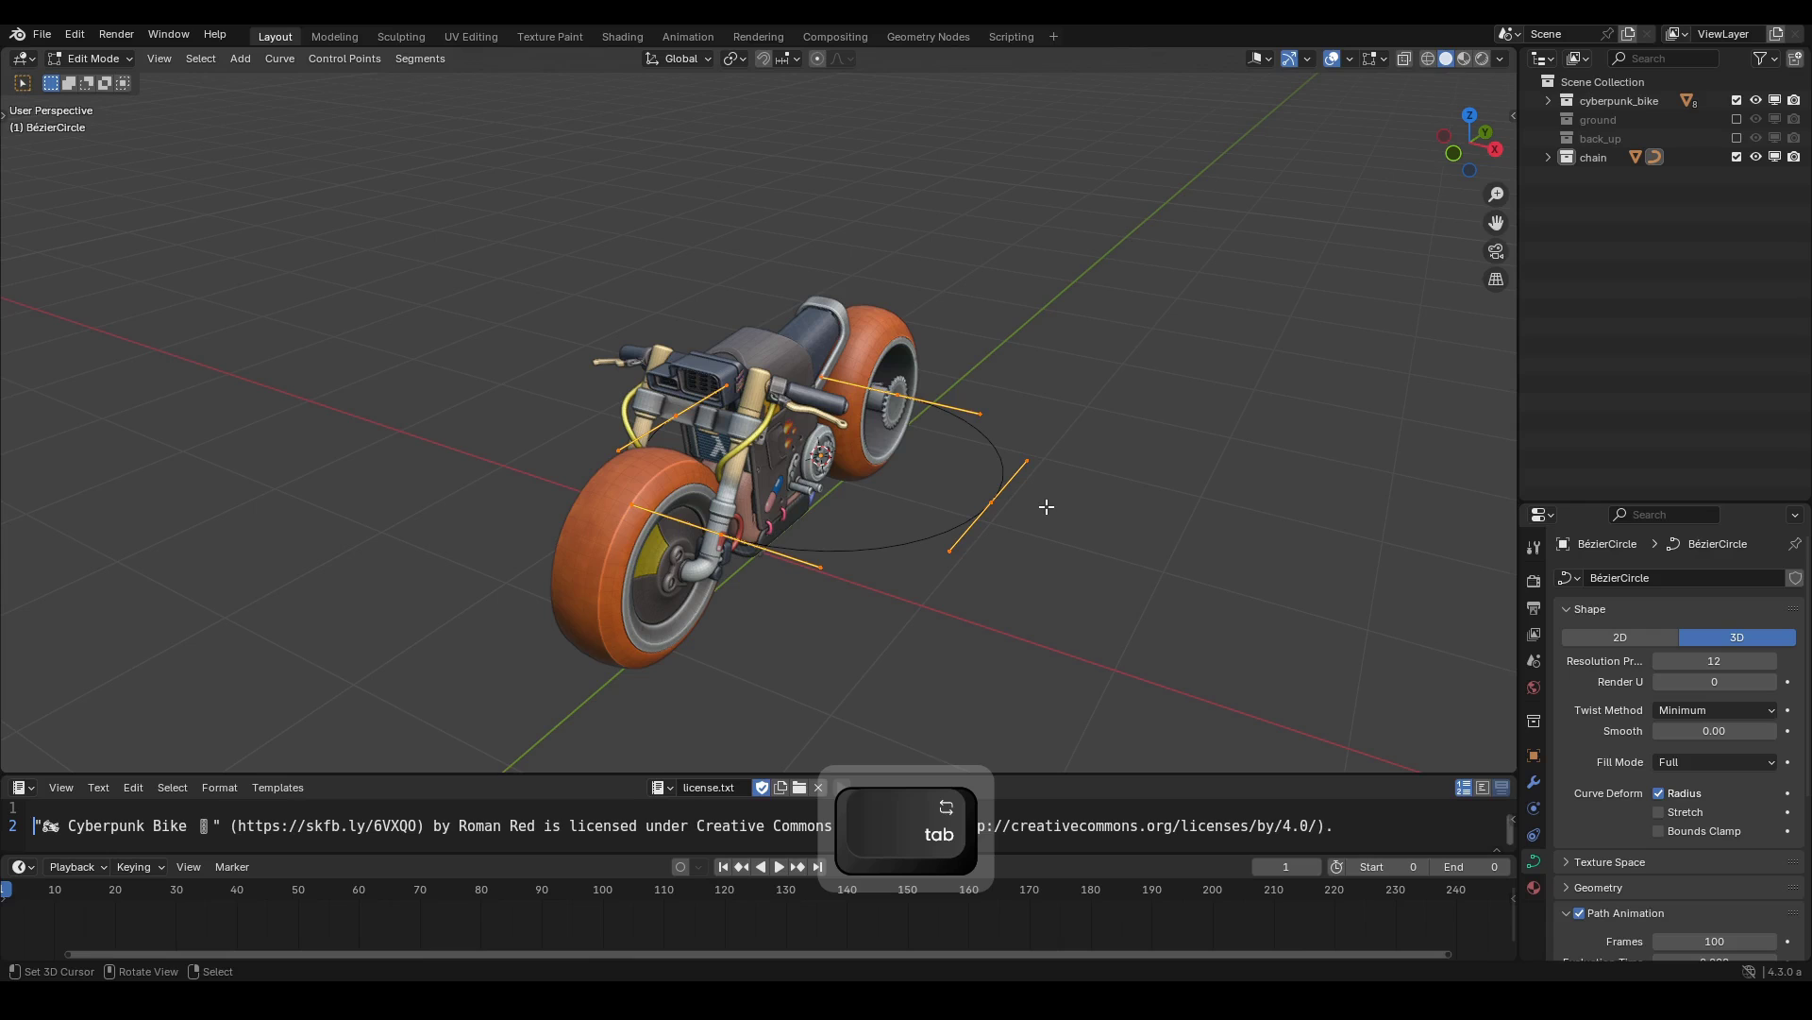
key(r)
key(y)
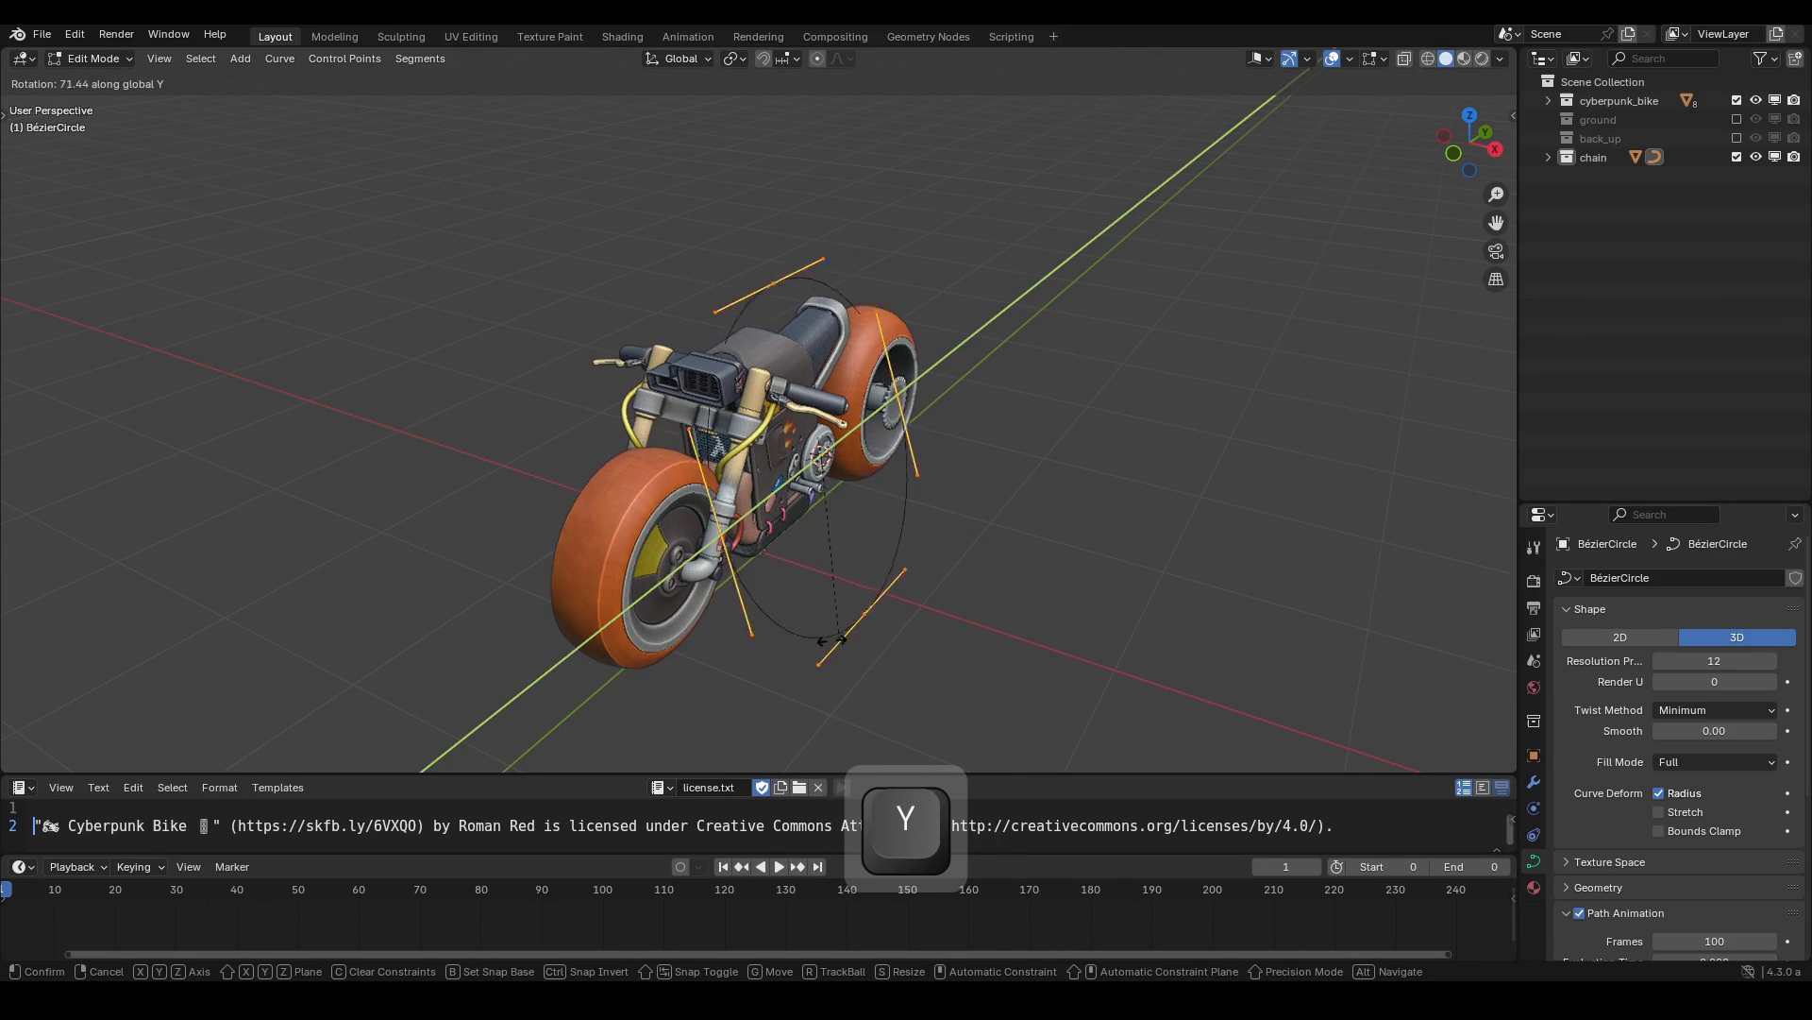
text(90)
key(Return)
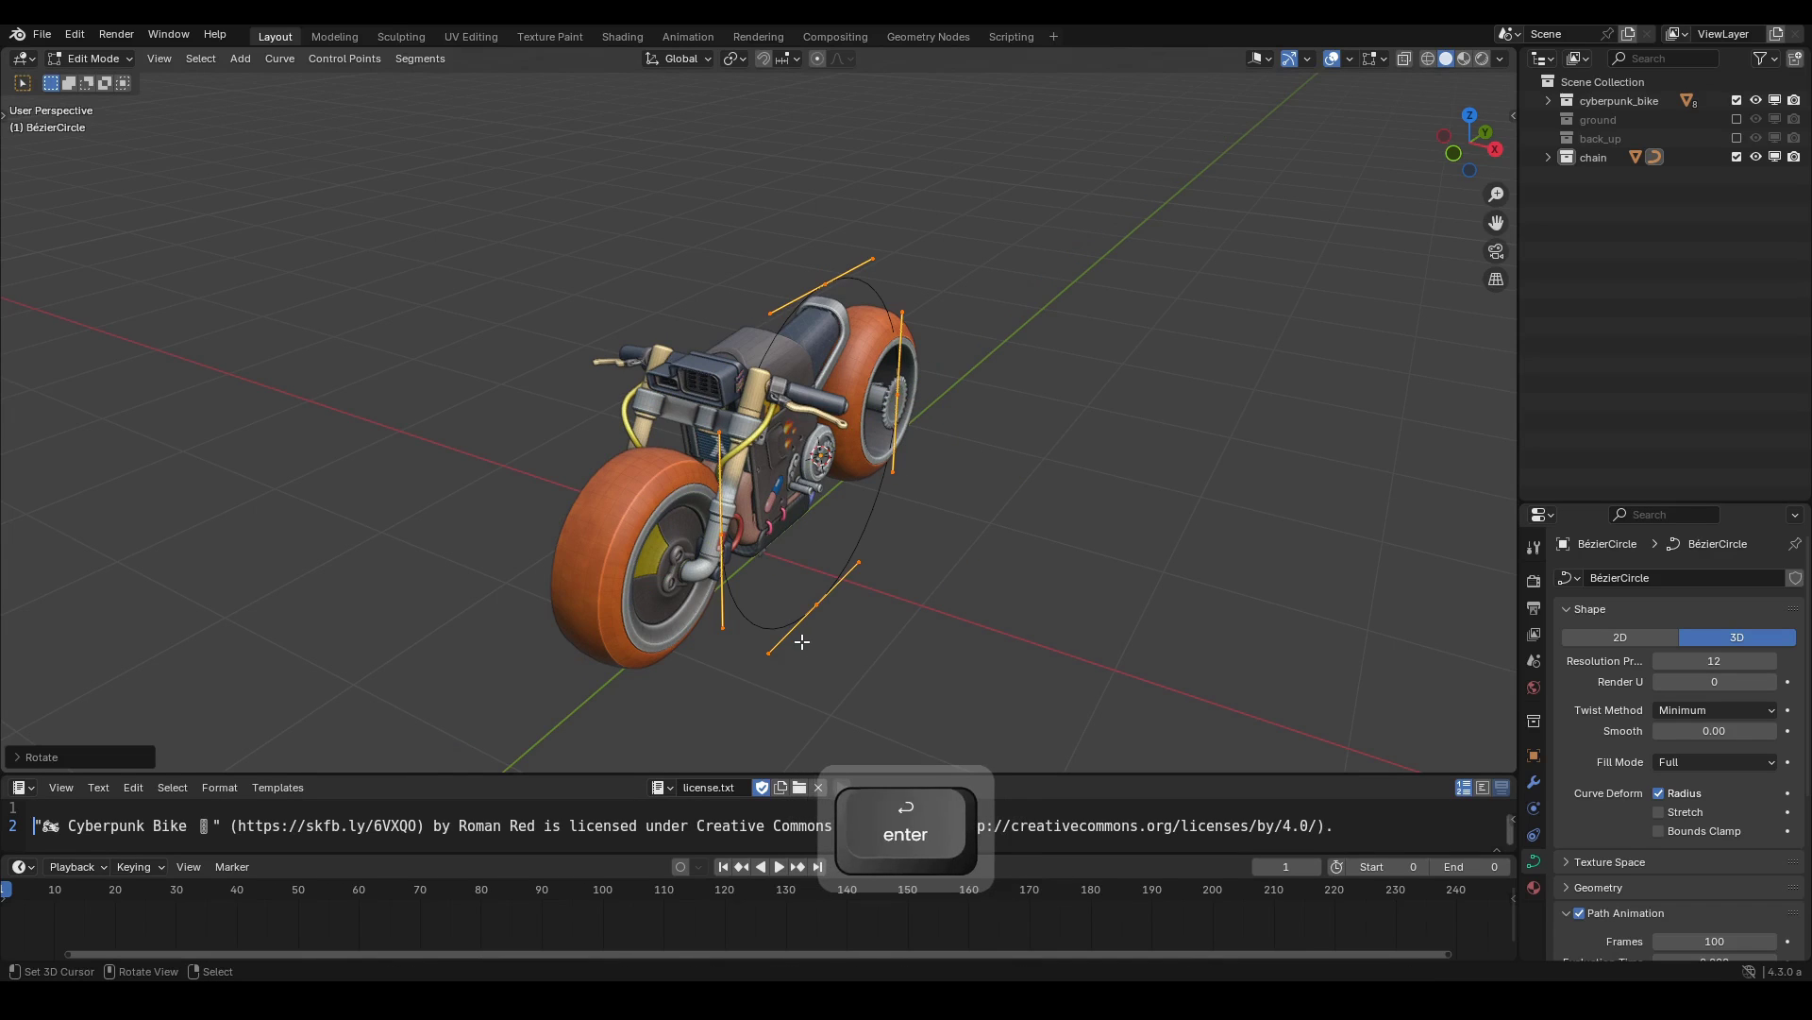
Scale the circle down in the right side view until it roughly surrounds the drive gear.
key(KP_3)
scroll(924, 574, up, 3)
key(s)
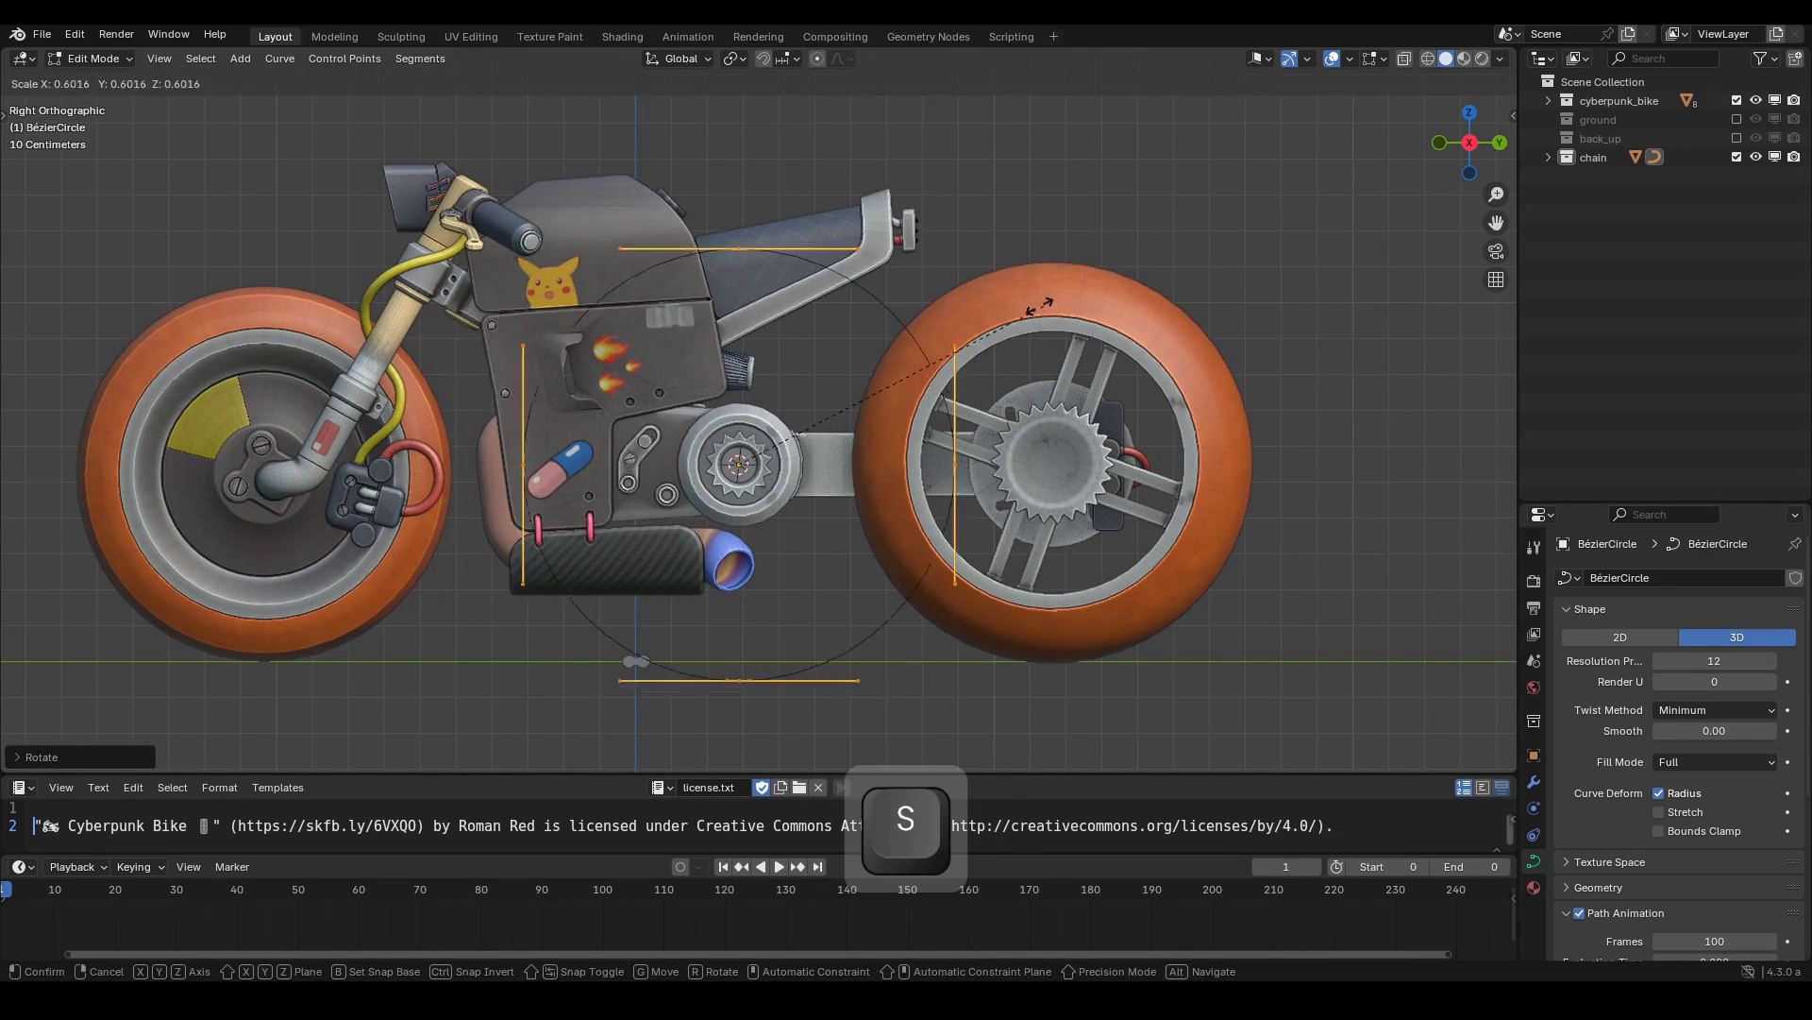
scroll(814, 391, up, 4)
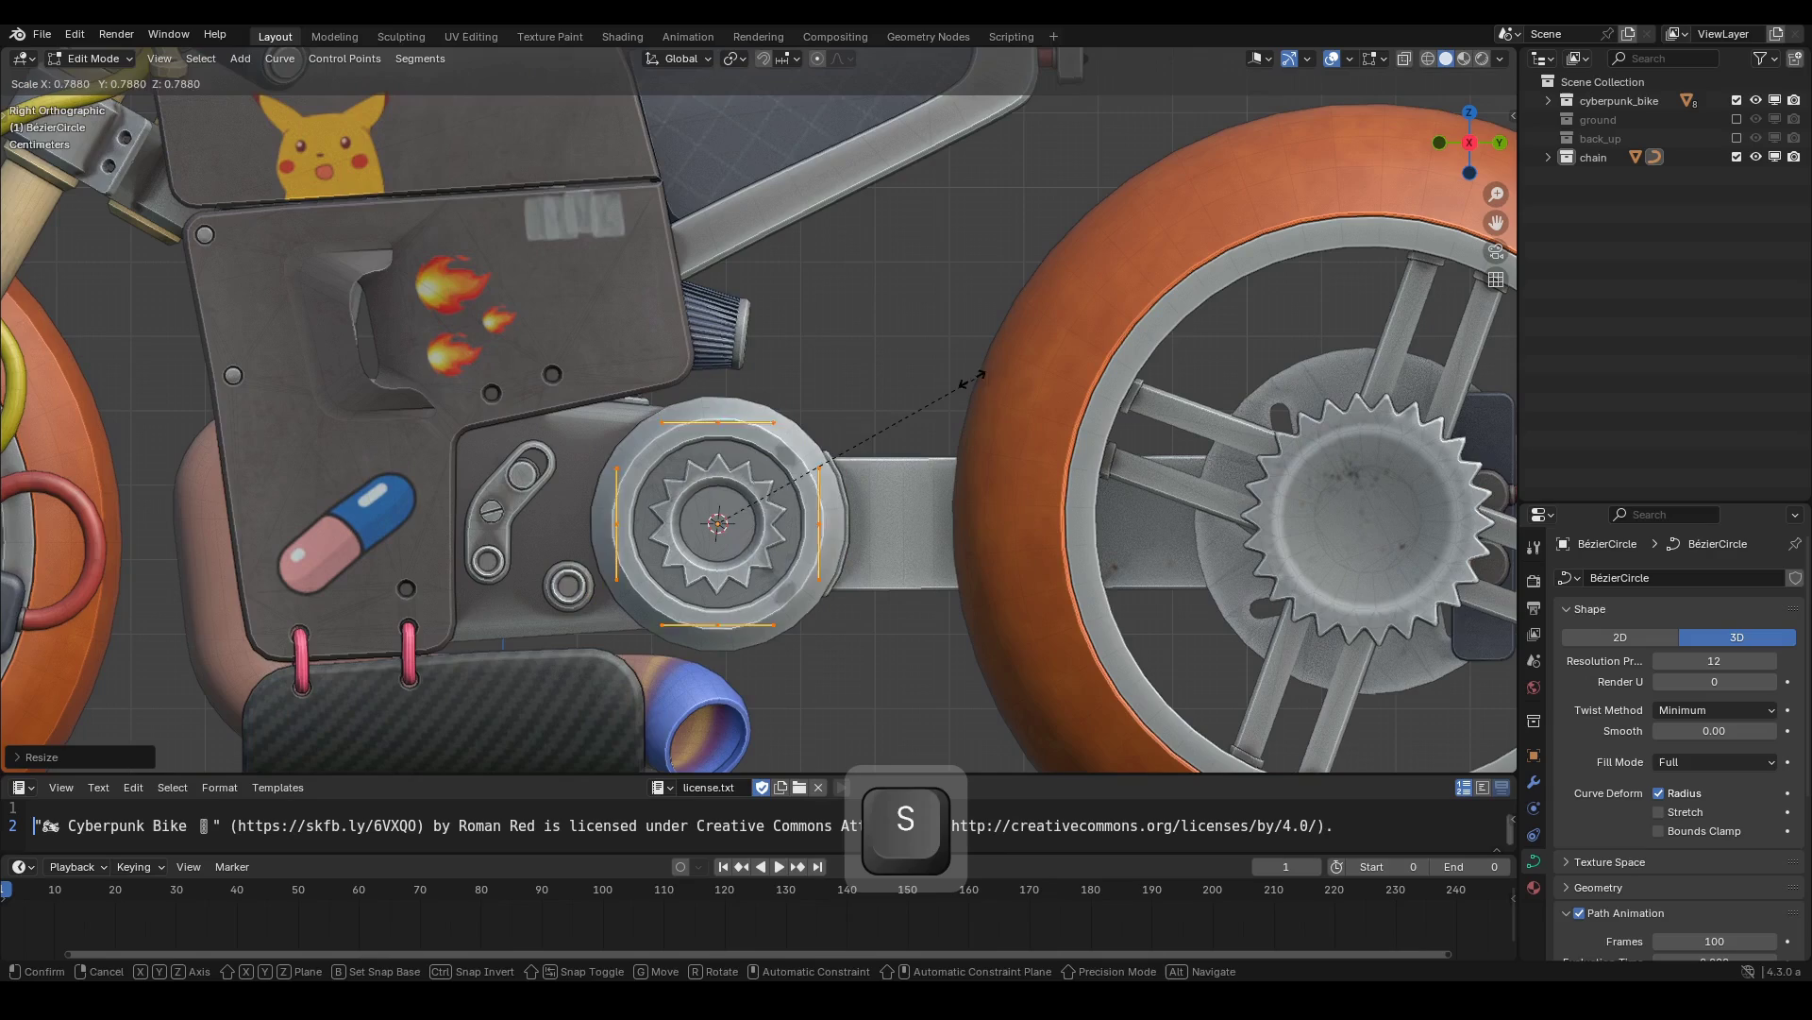
click(926, 409)
Move the circle outward along the global X axis so it lies in the plane of the drive gear's teeth.
middle_drag(790, 496, 897, 406)
scroll(922, 507, up, 3)
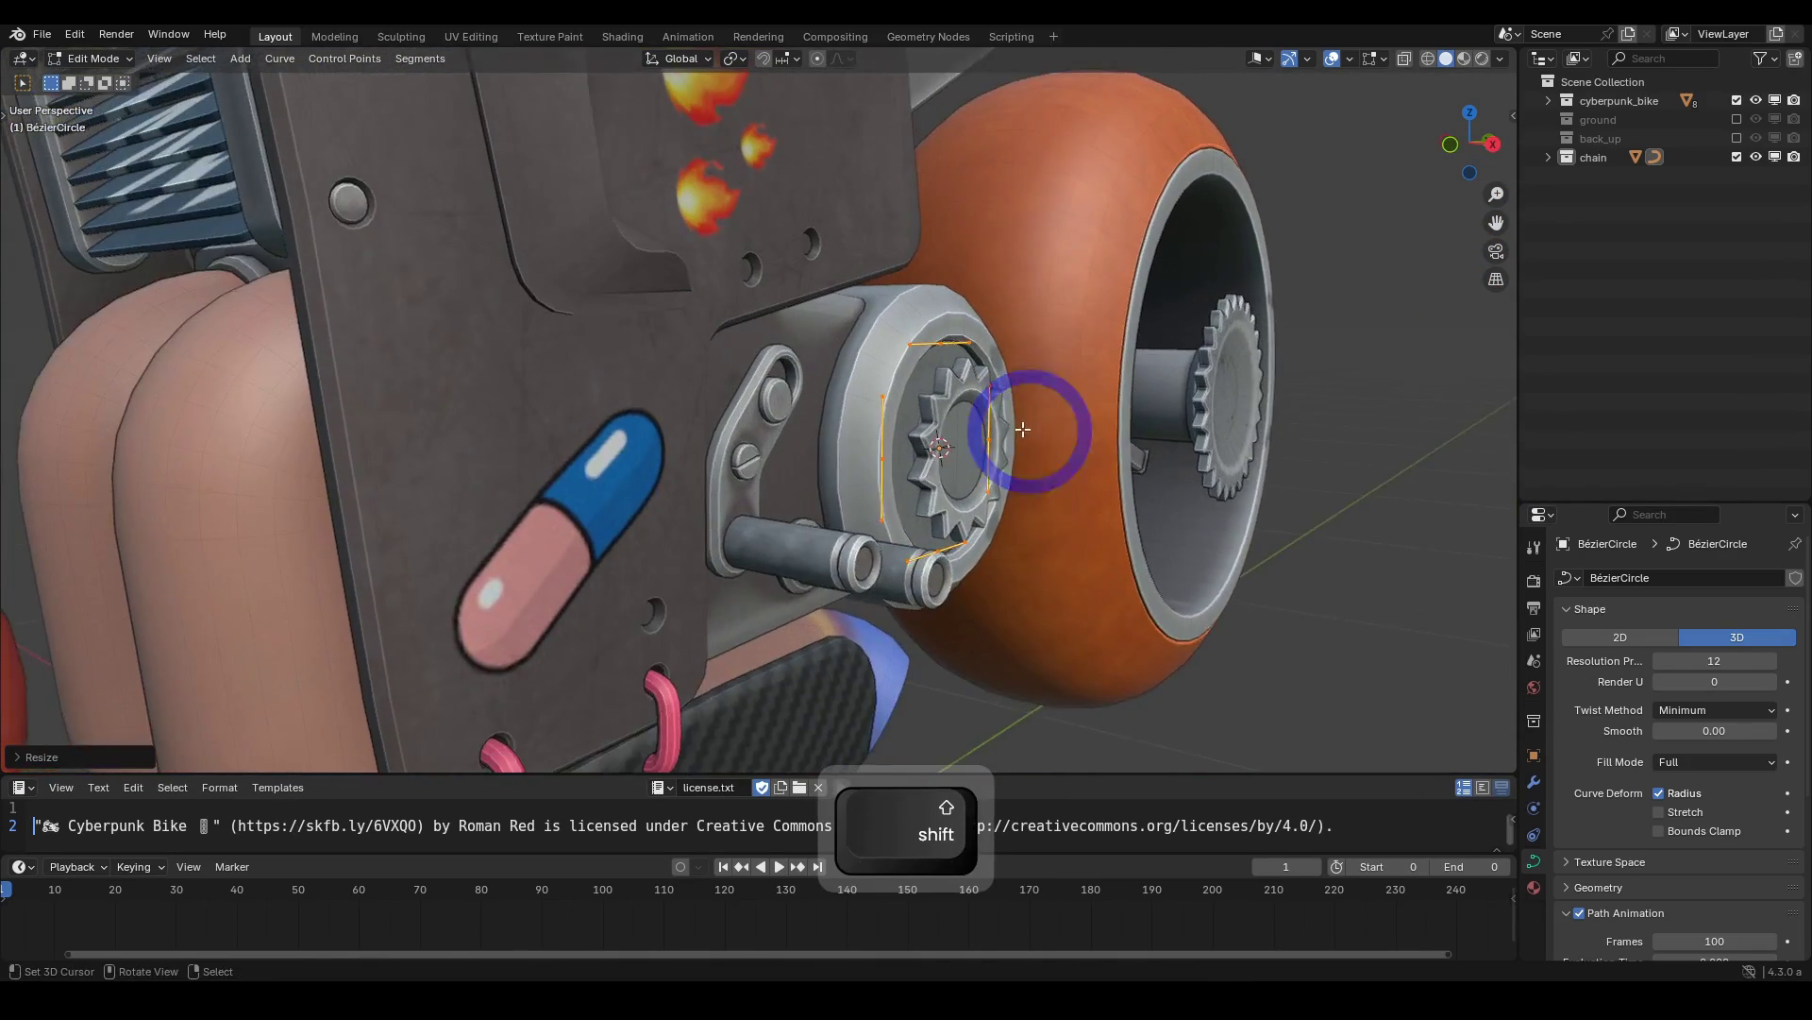
scroll(1021, 439, up, 1)
key(g)
key(x)
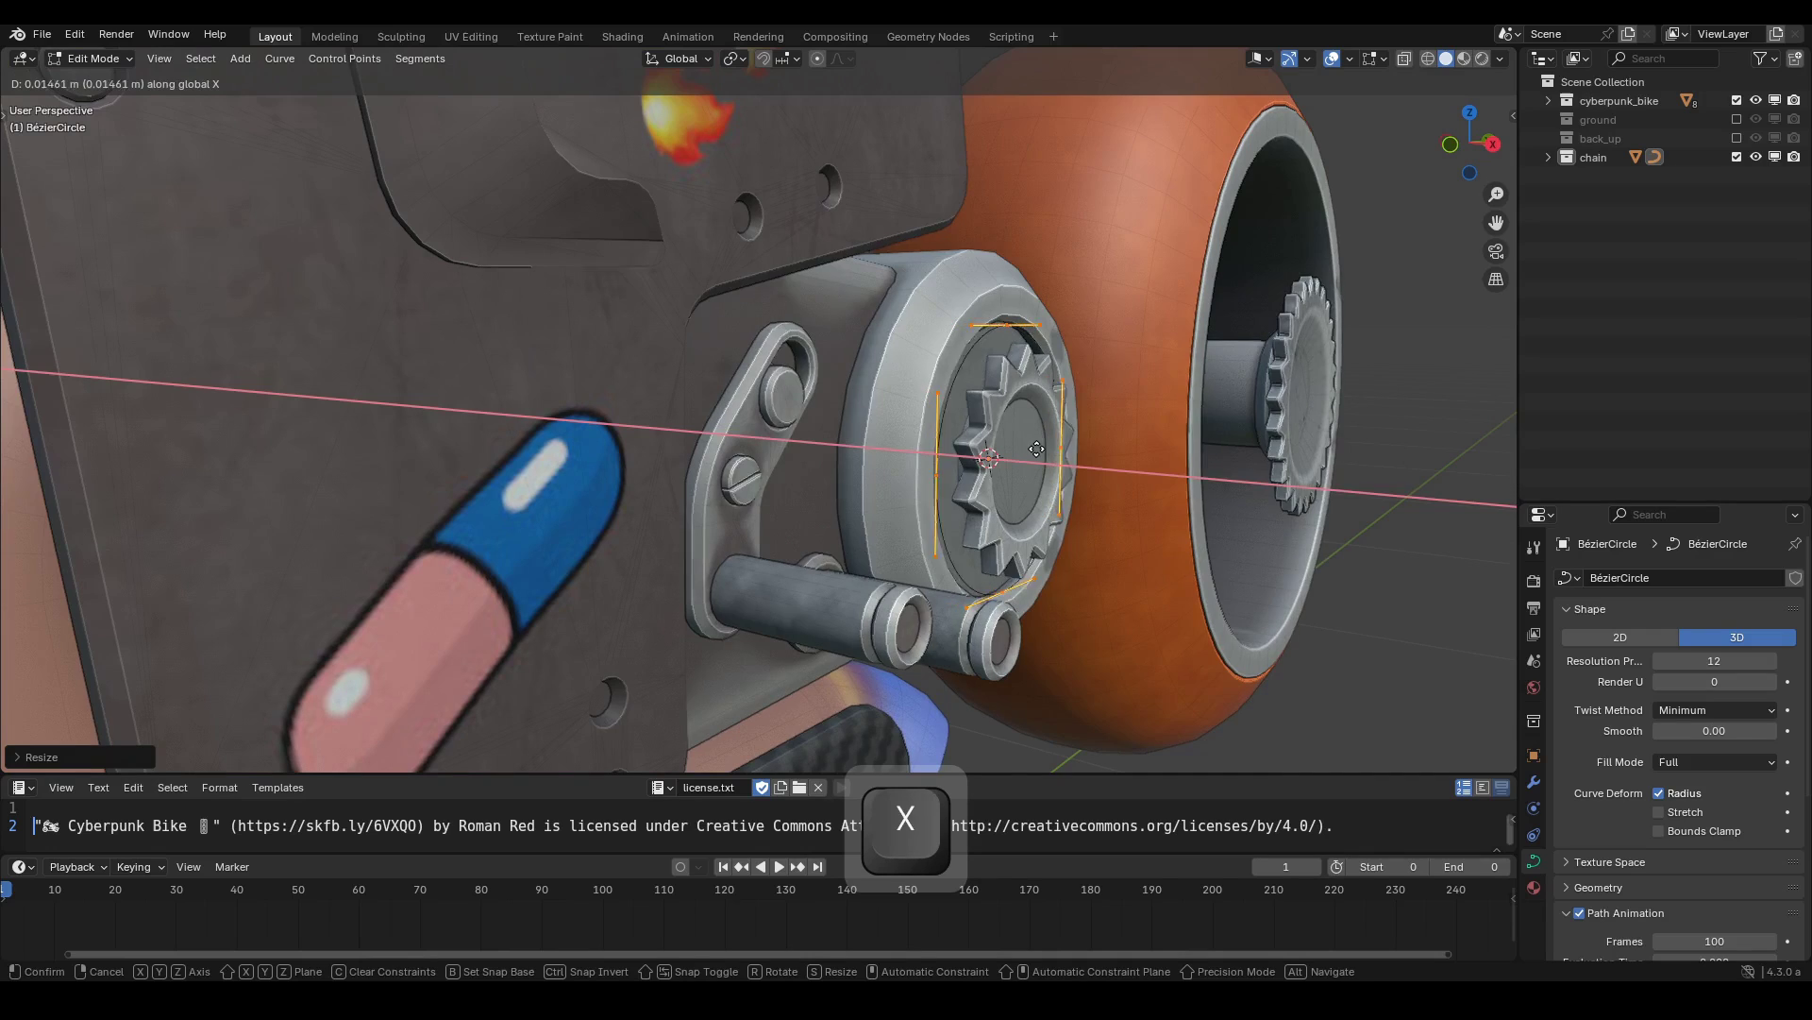
click(1050, 454)
key(KP_7)
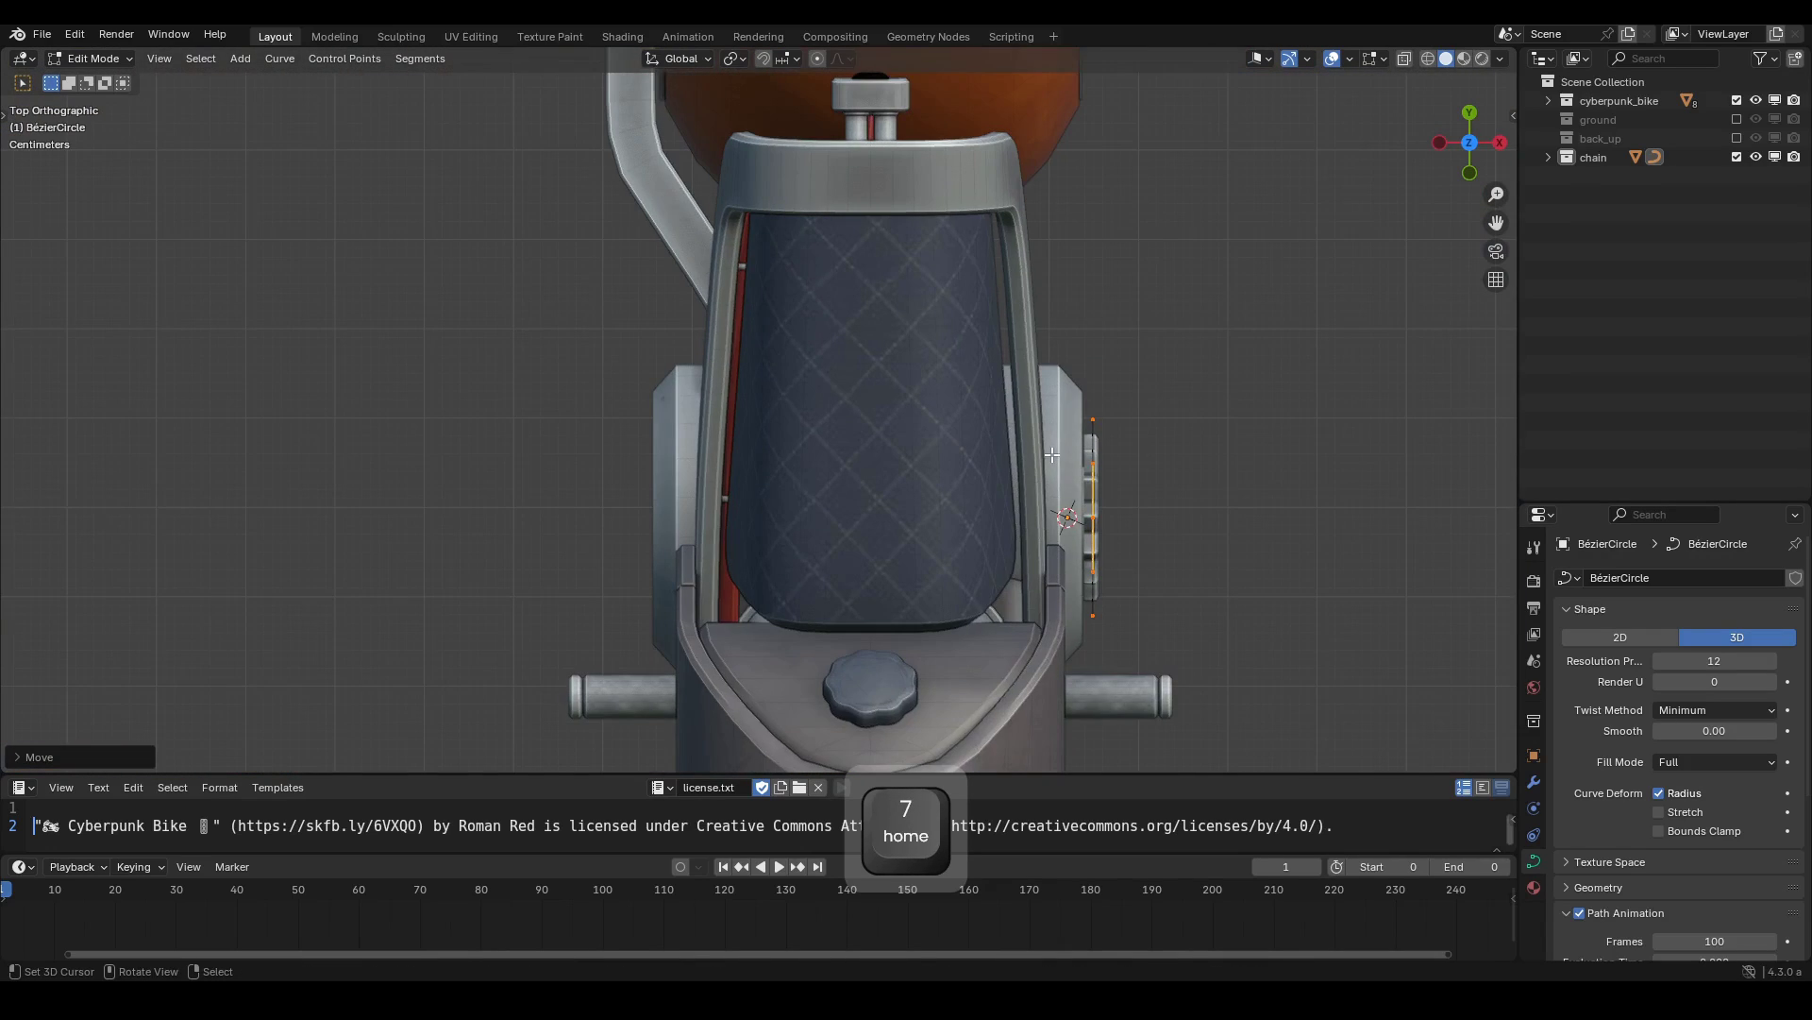
key(g)
key(x)
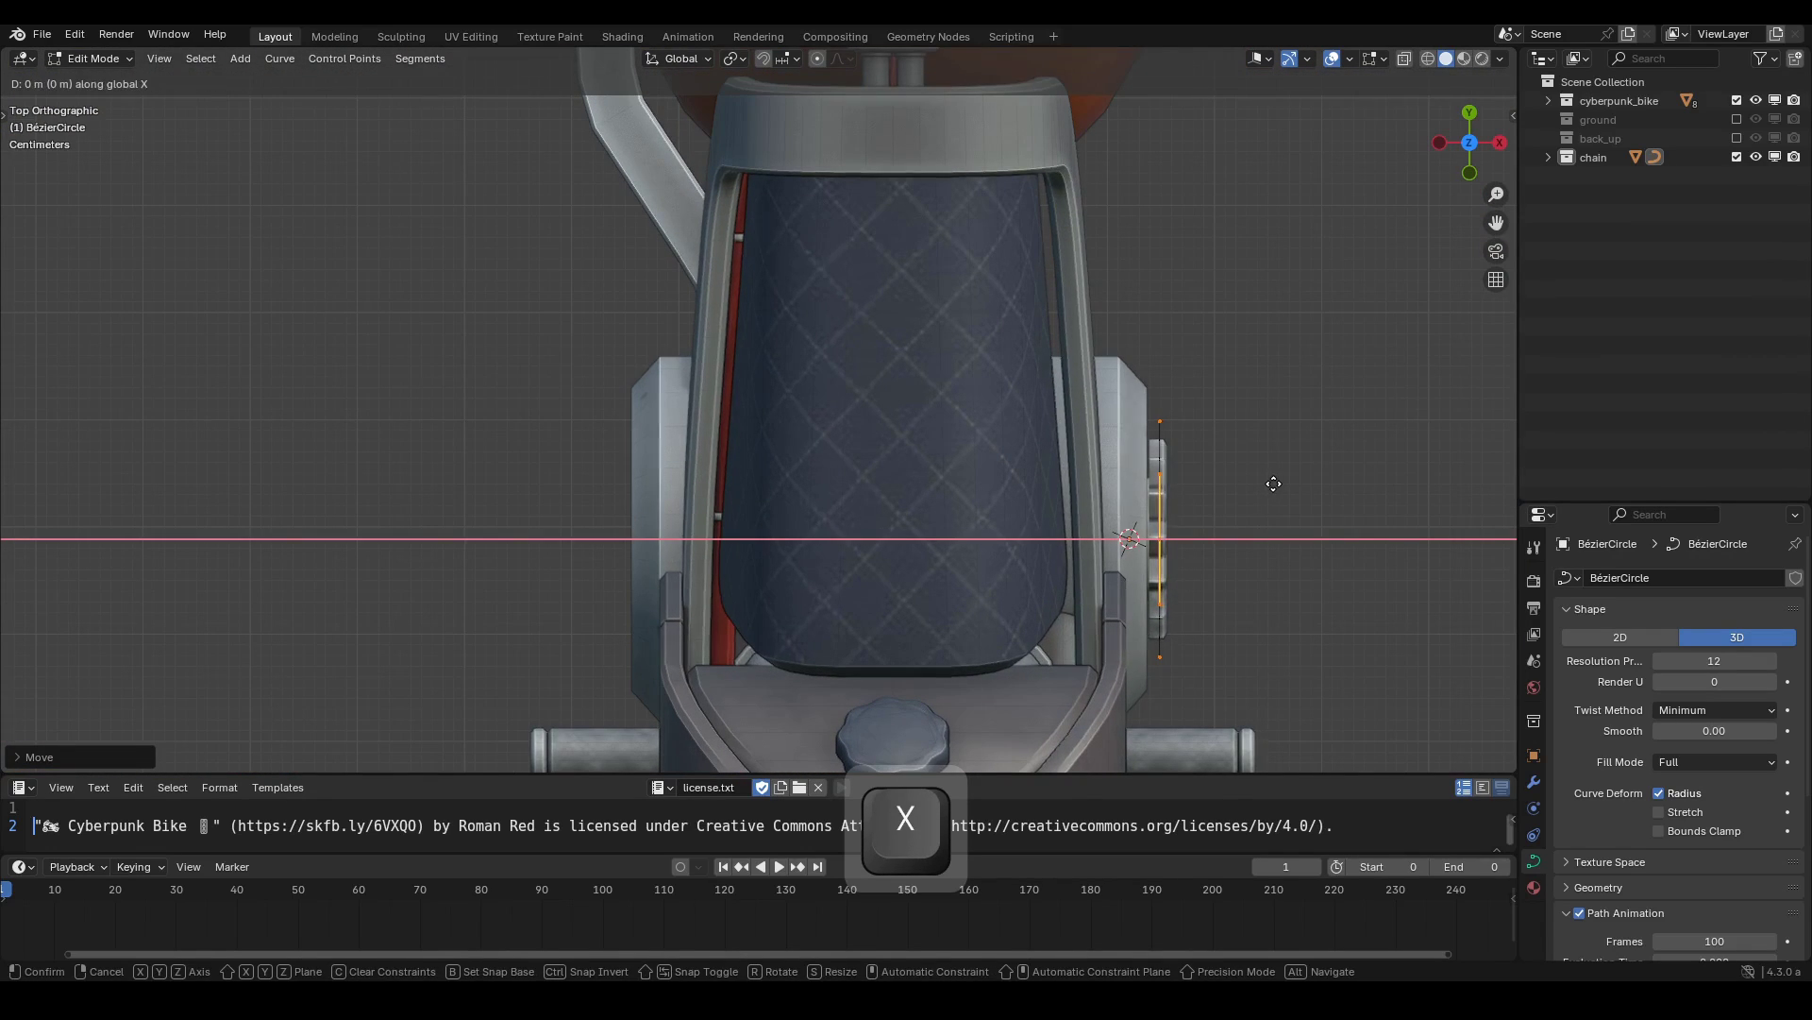
click(1271, 483)
Scale the circle down further so it fits closely around the drive gear's teeth.
key(KP_3)
key(s)
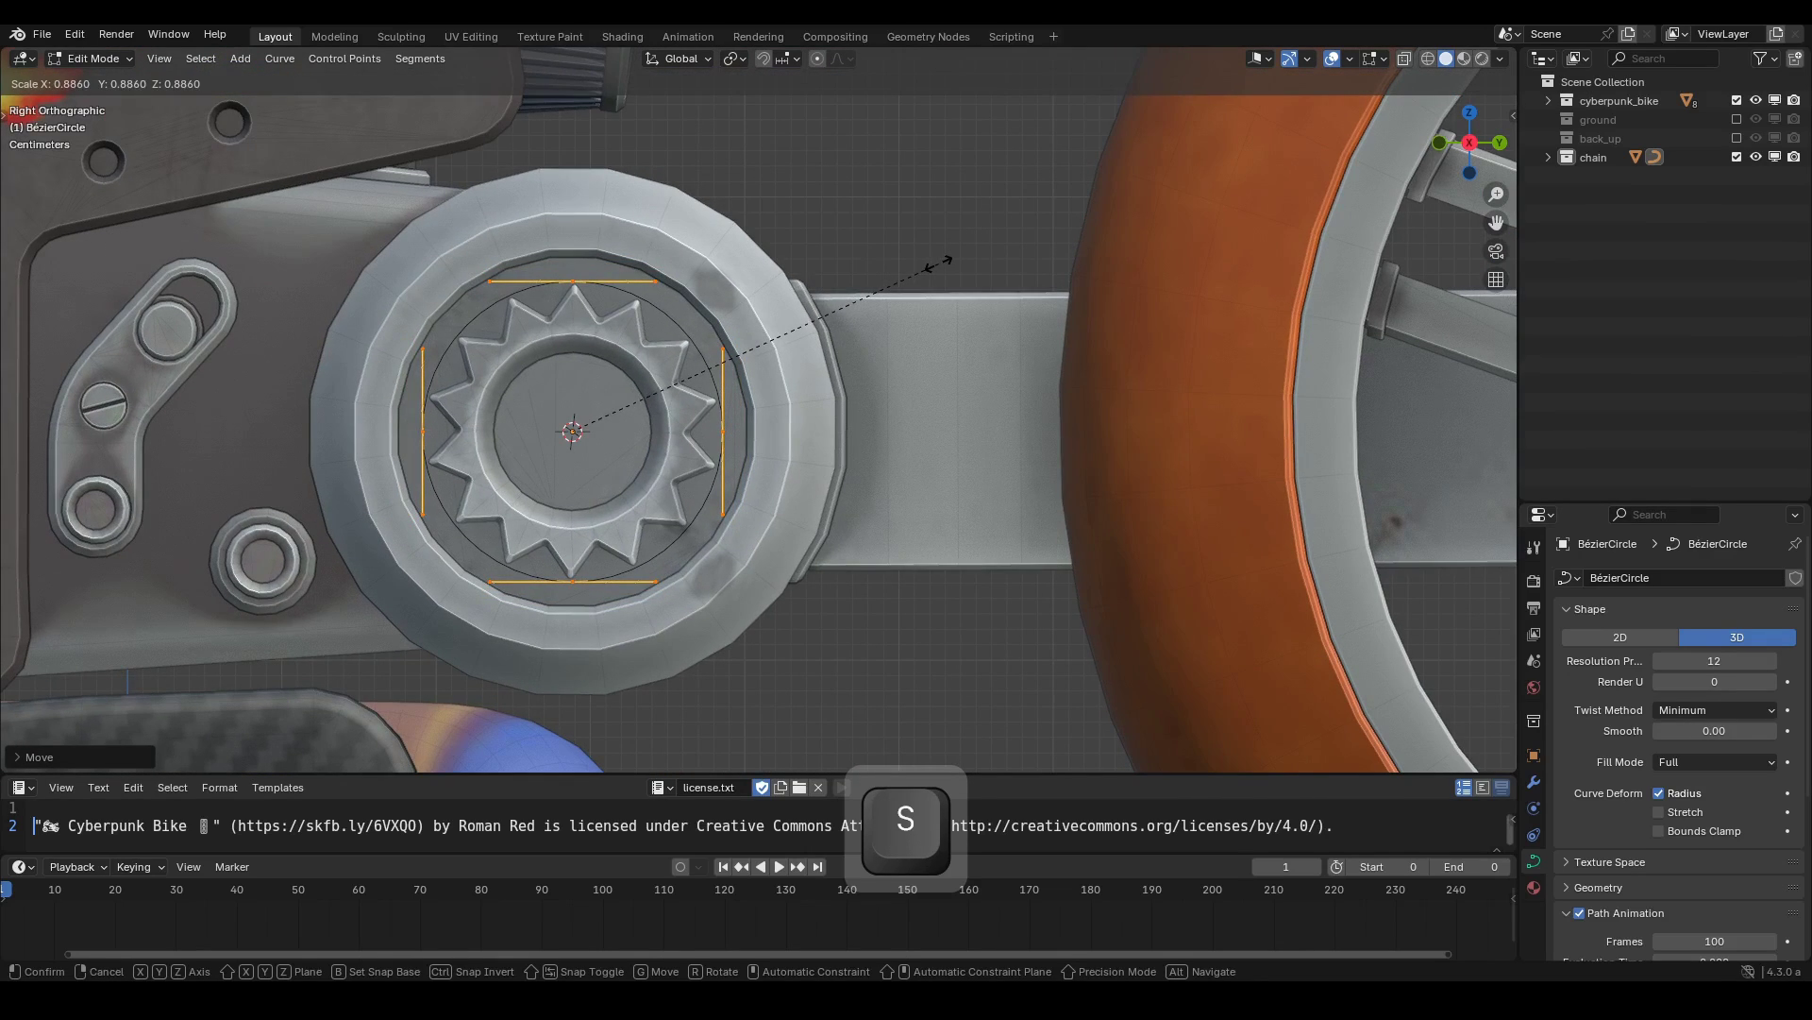
click(938, 263)
Extrude the circle's top, bottom and rear-facing points to the far side of the rear wheel's gear.
scroll(723, 434, down, 3)
shift+middle_drag(724, 434, 496, 348)
scroll(567, 299, down, 1)
shift+middle_drag(604, 296, 541, 312)
click(485, 363)
shift+click(412, 439)
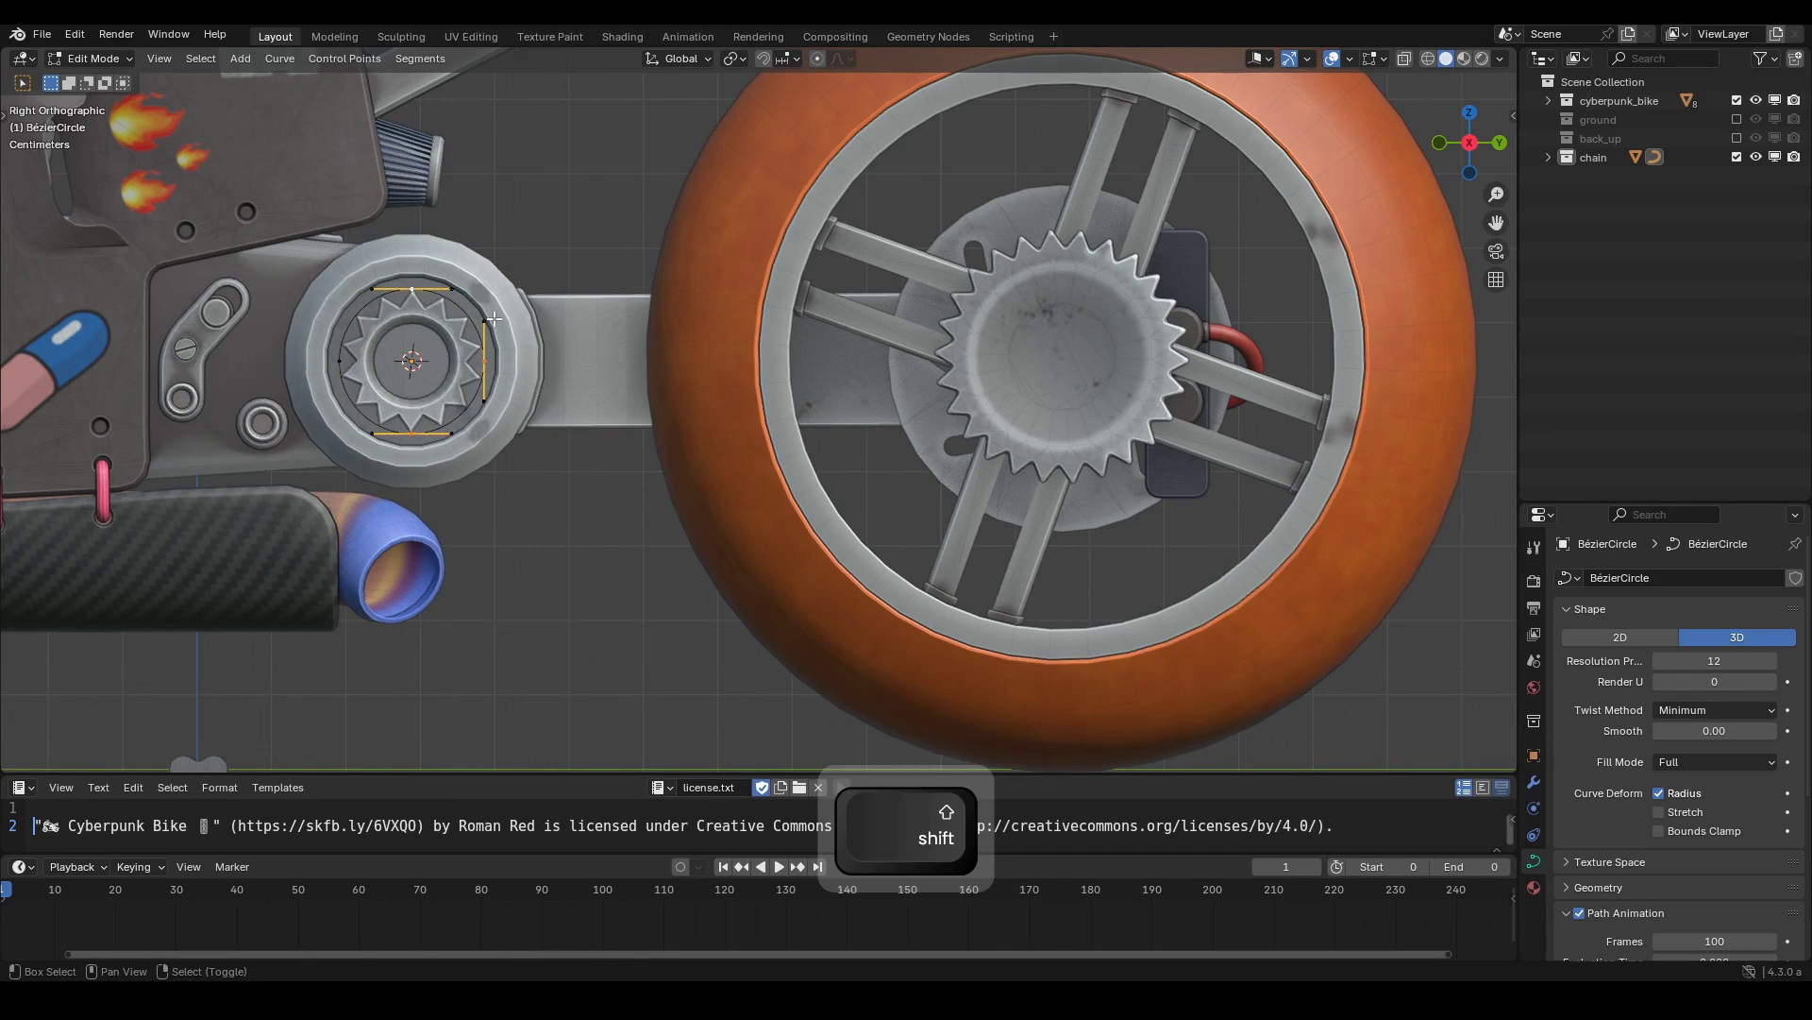
scroll(580, 361, down, 1)
shift+middle_drag(579, 361, 567, 392)
key(e)
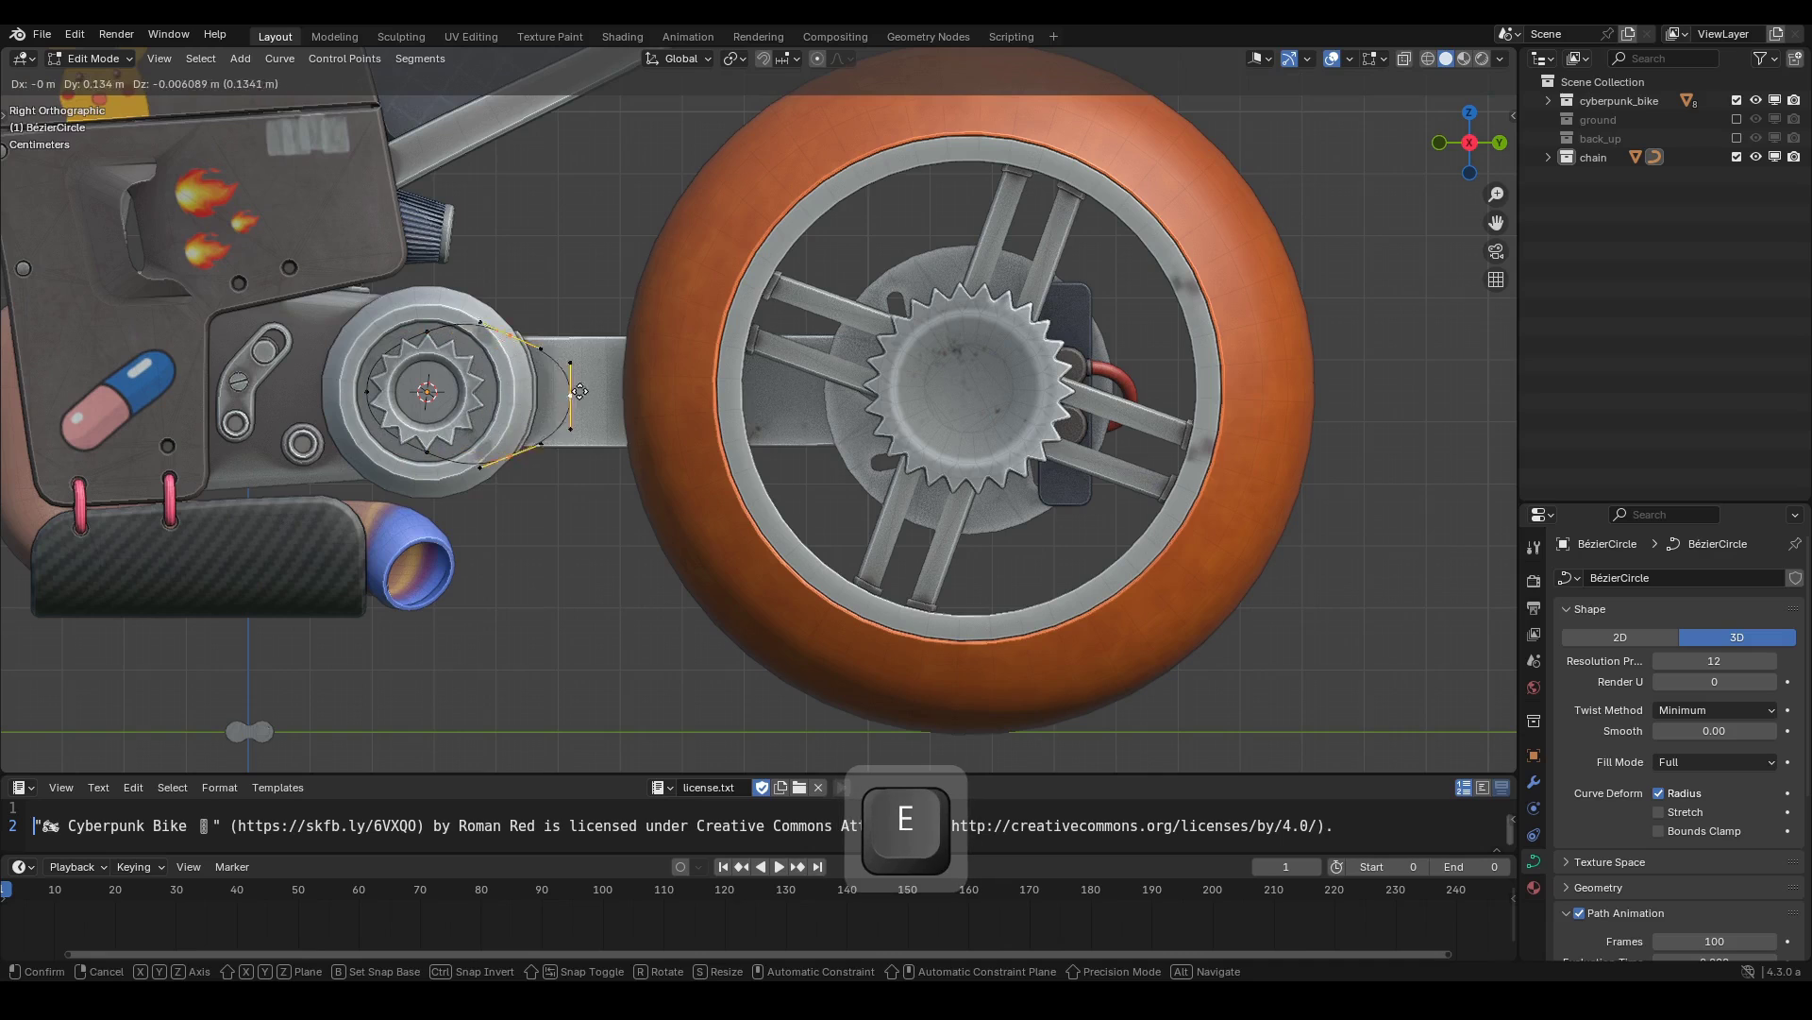
click(1077, 378)
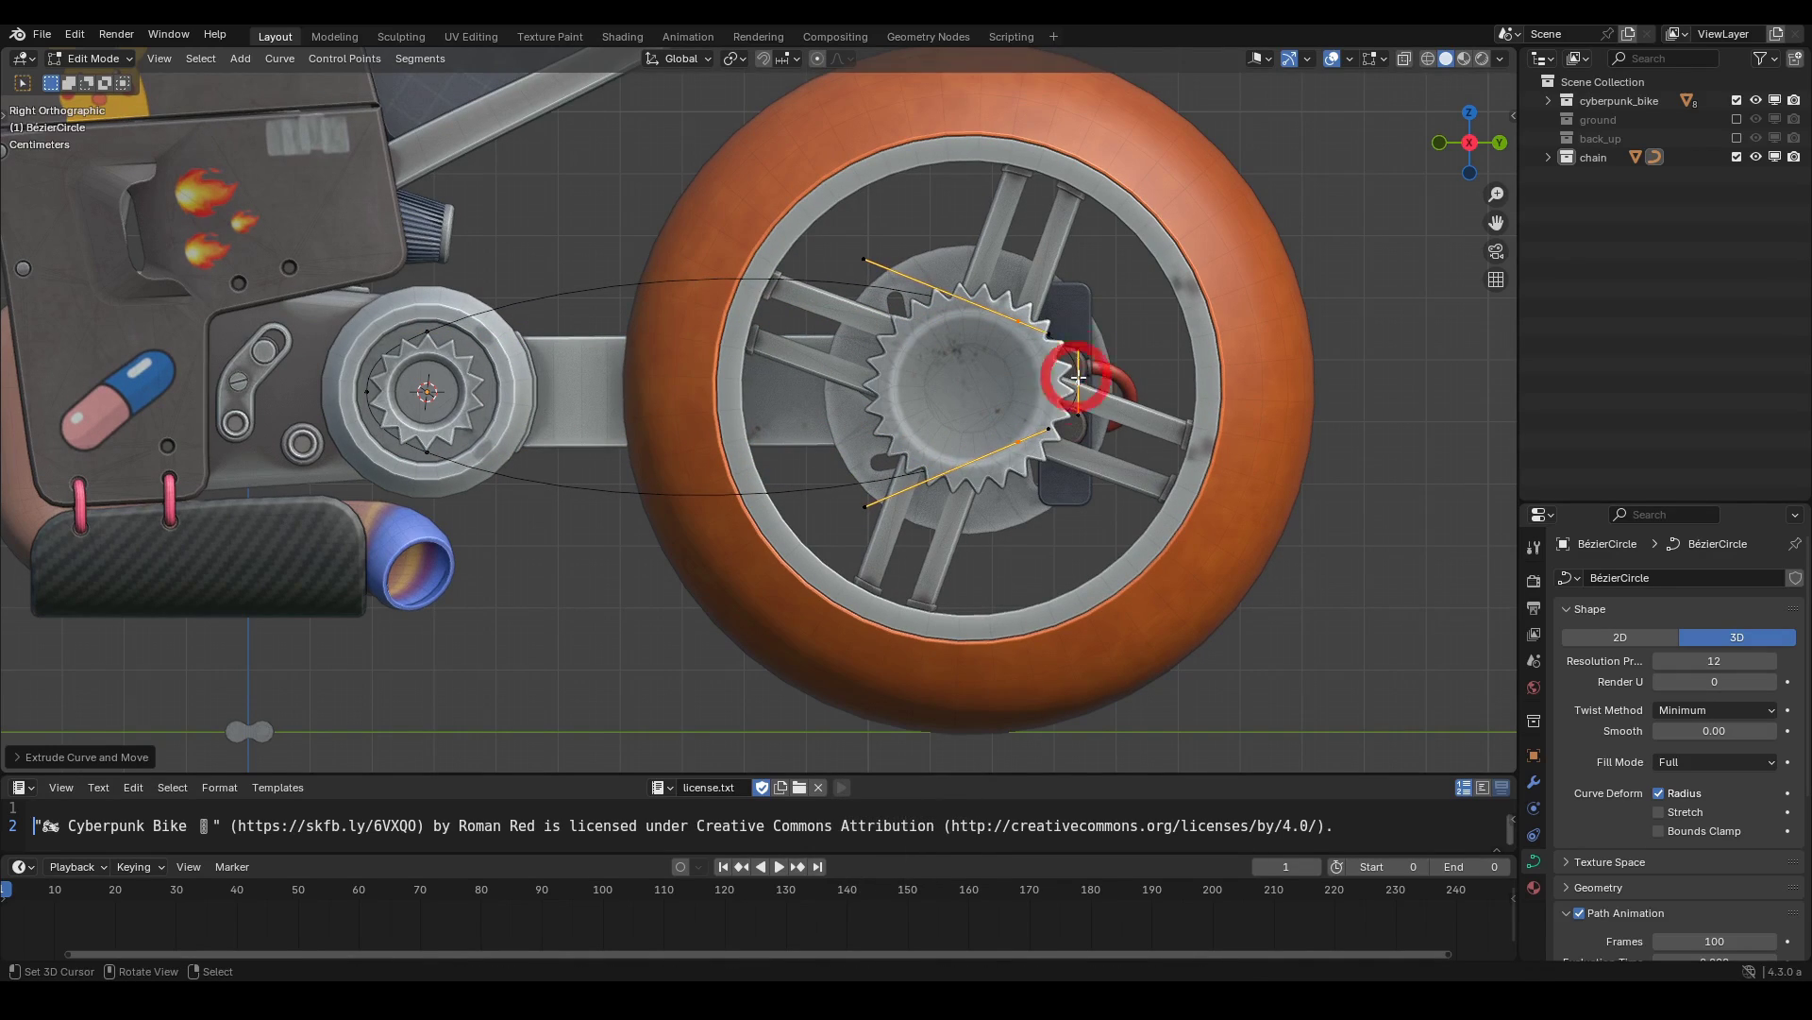
Rotate the curve's upper and lower points at the drive gear so their handles aim along the chain path.
shift+middle_drag(422, 328, 674, 343)
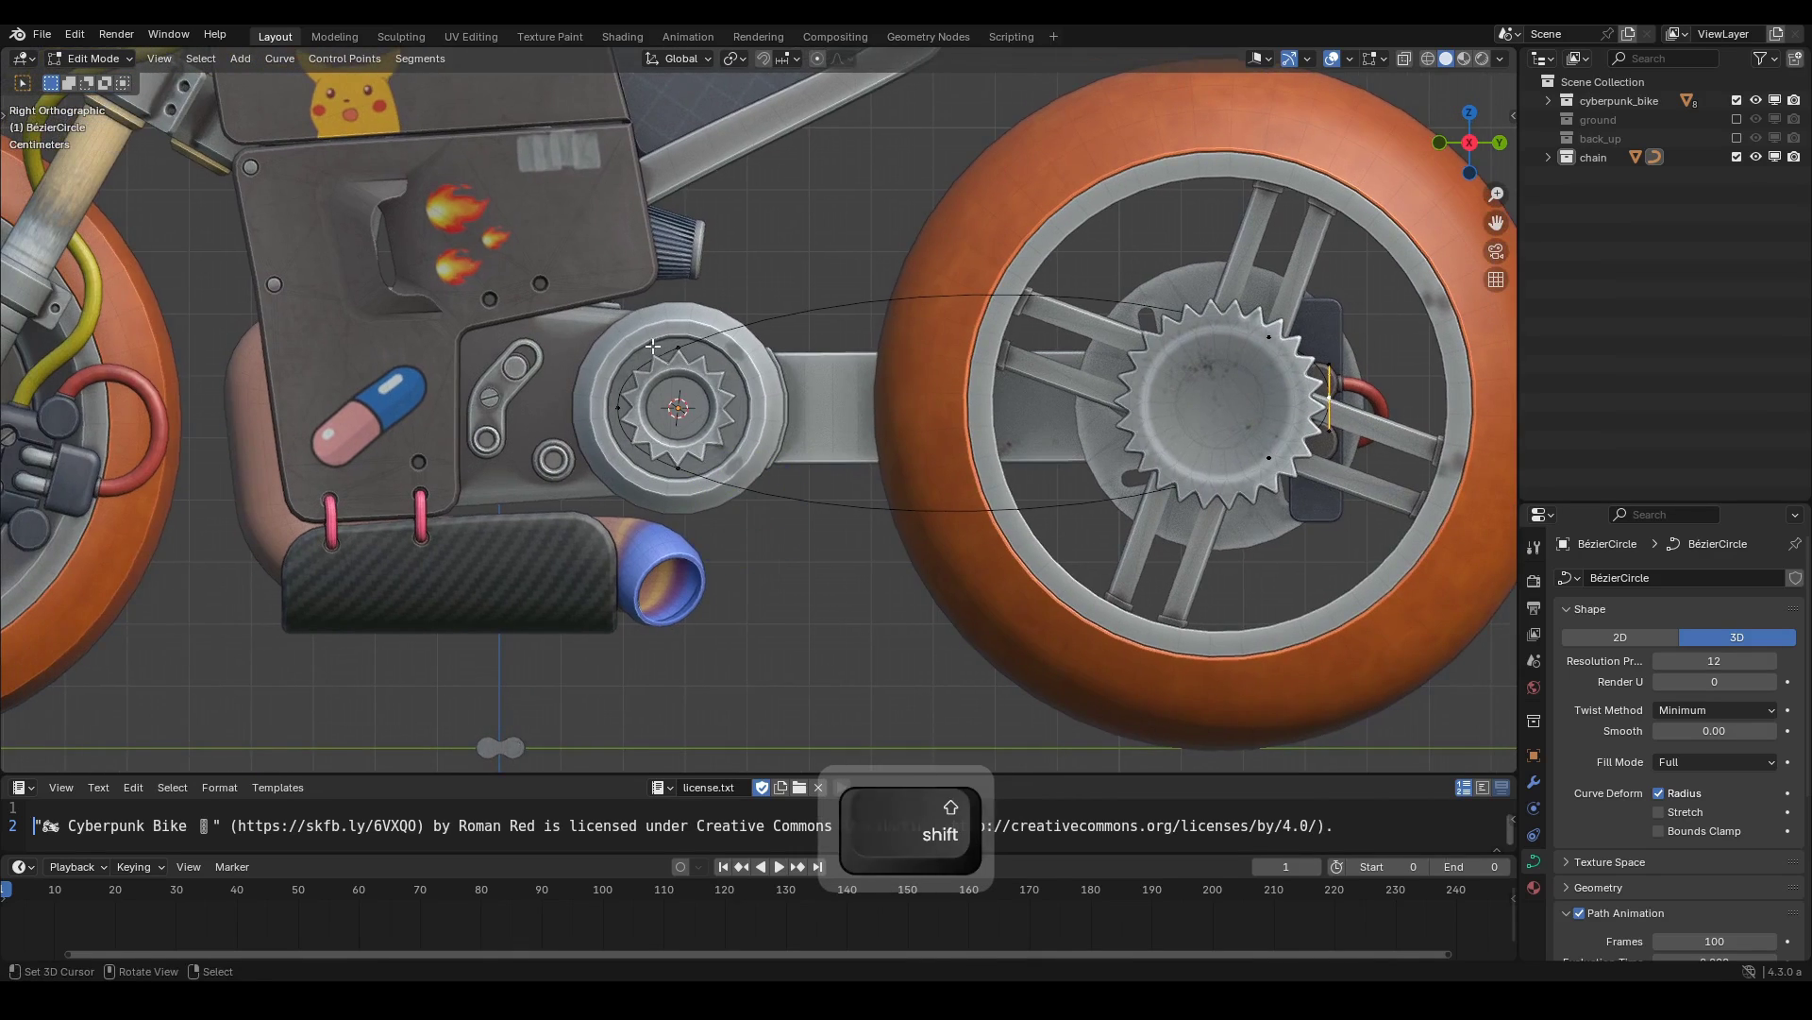
scroll(680, 342, up, 2)
key(r)
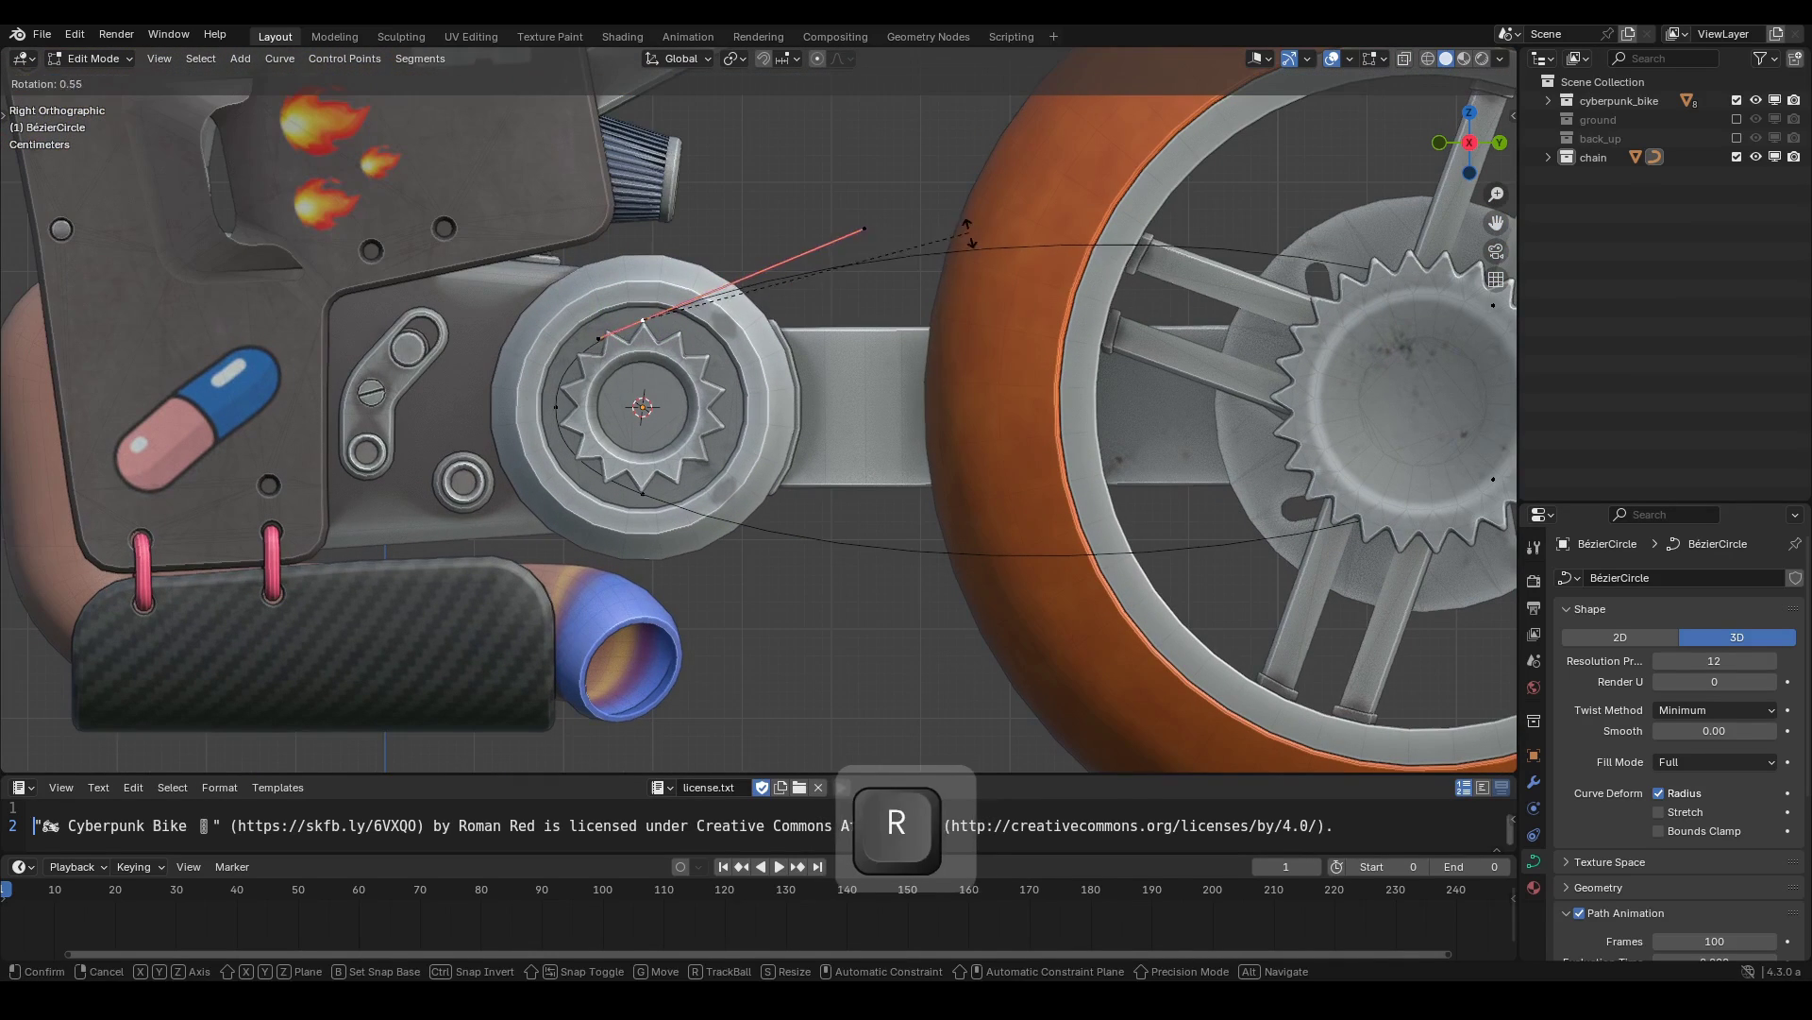
click(981, 352)
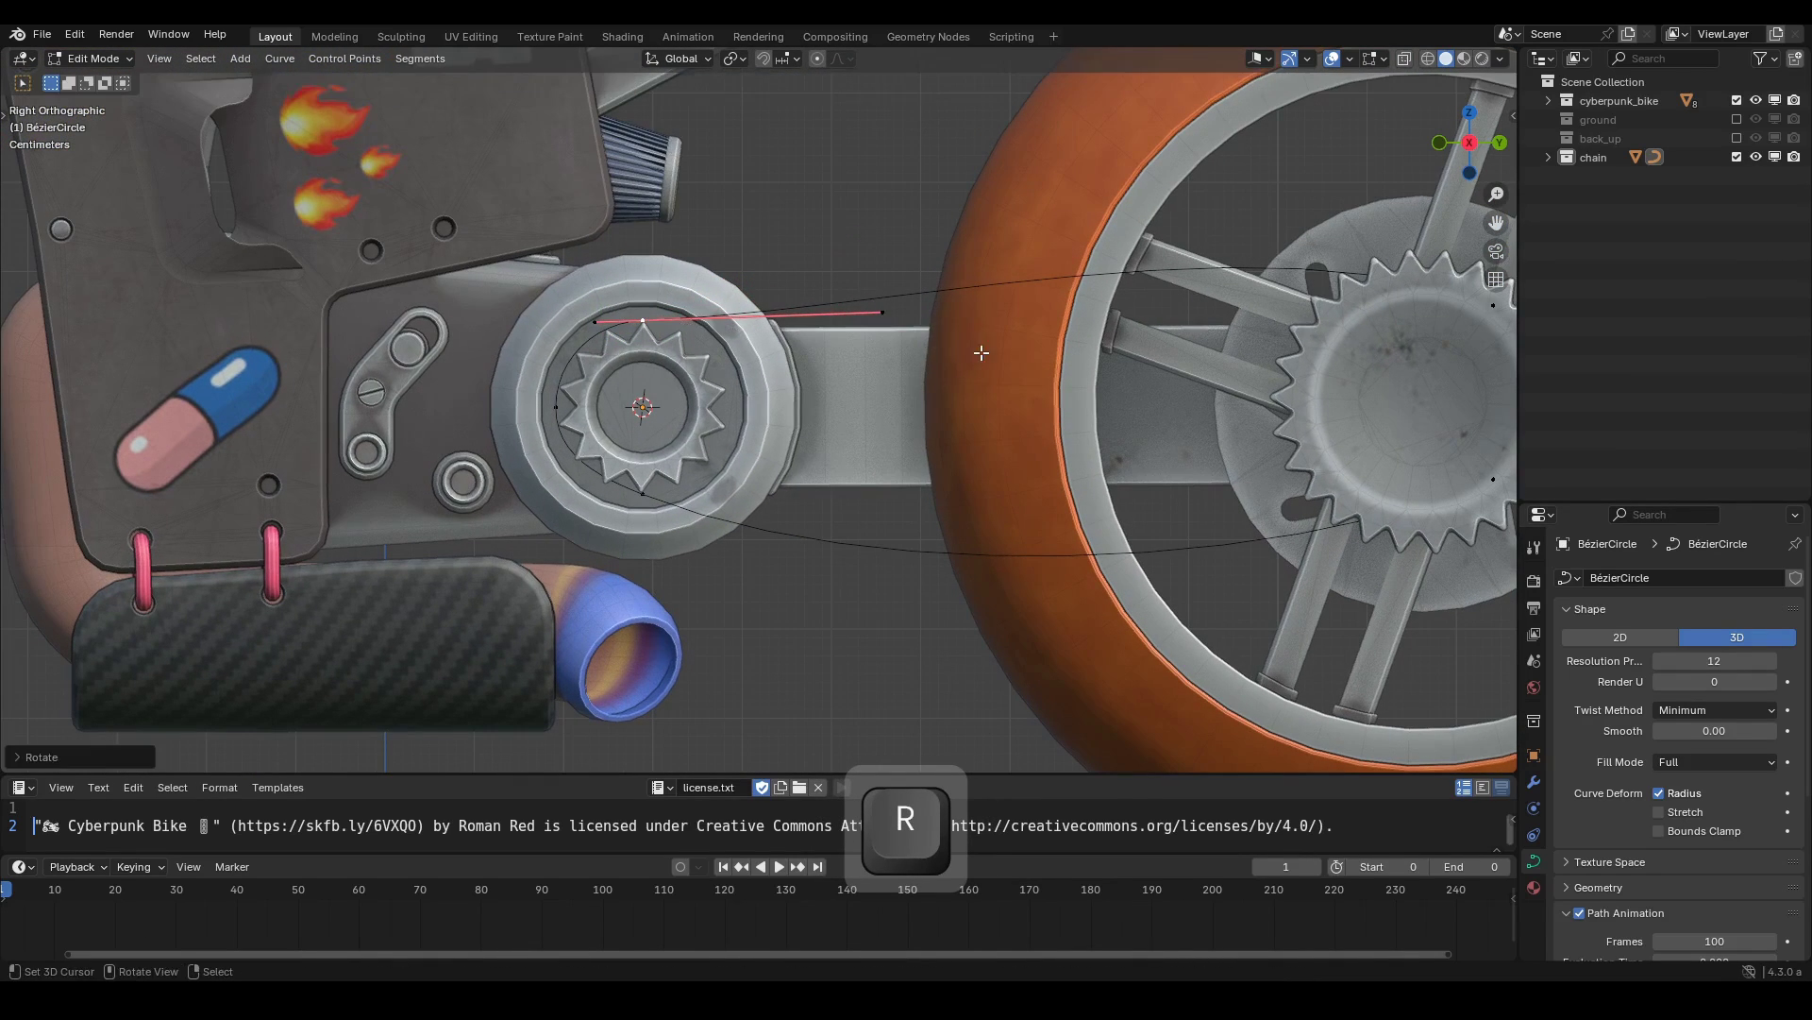
click(635, 480)
key(r)
click(922, 510)
key(r)
click(965, 524)
Move the curve's upper rear point to the top of the rear gear and adjust its handles' angle and length.
shift+middle_drag(958, 365, 464, 382)
right_click(1076, 416)
key(g)
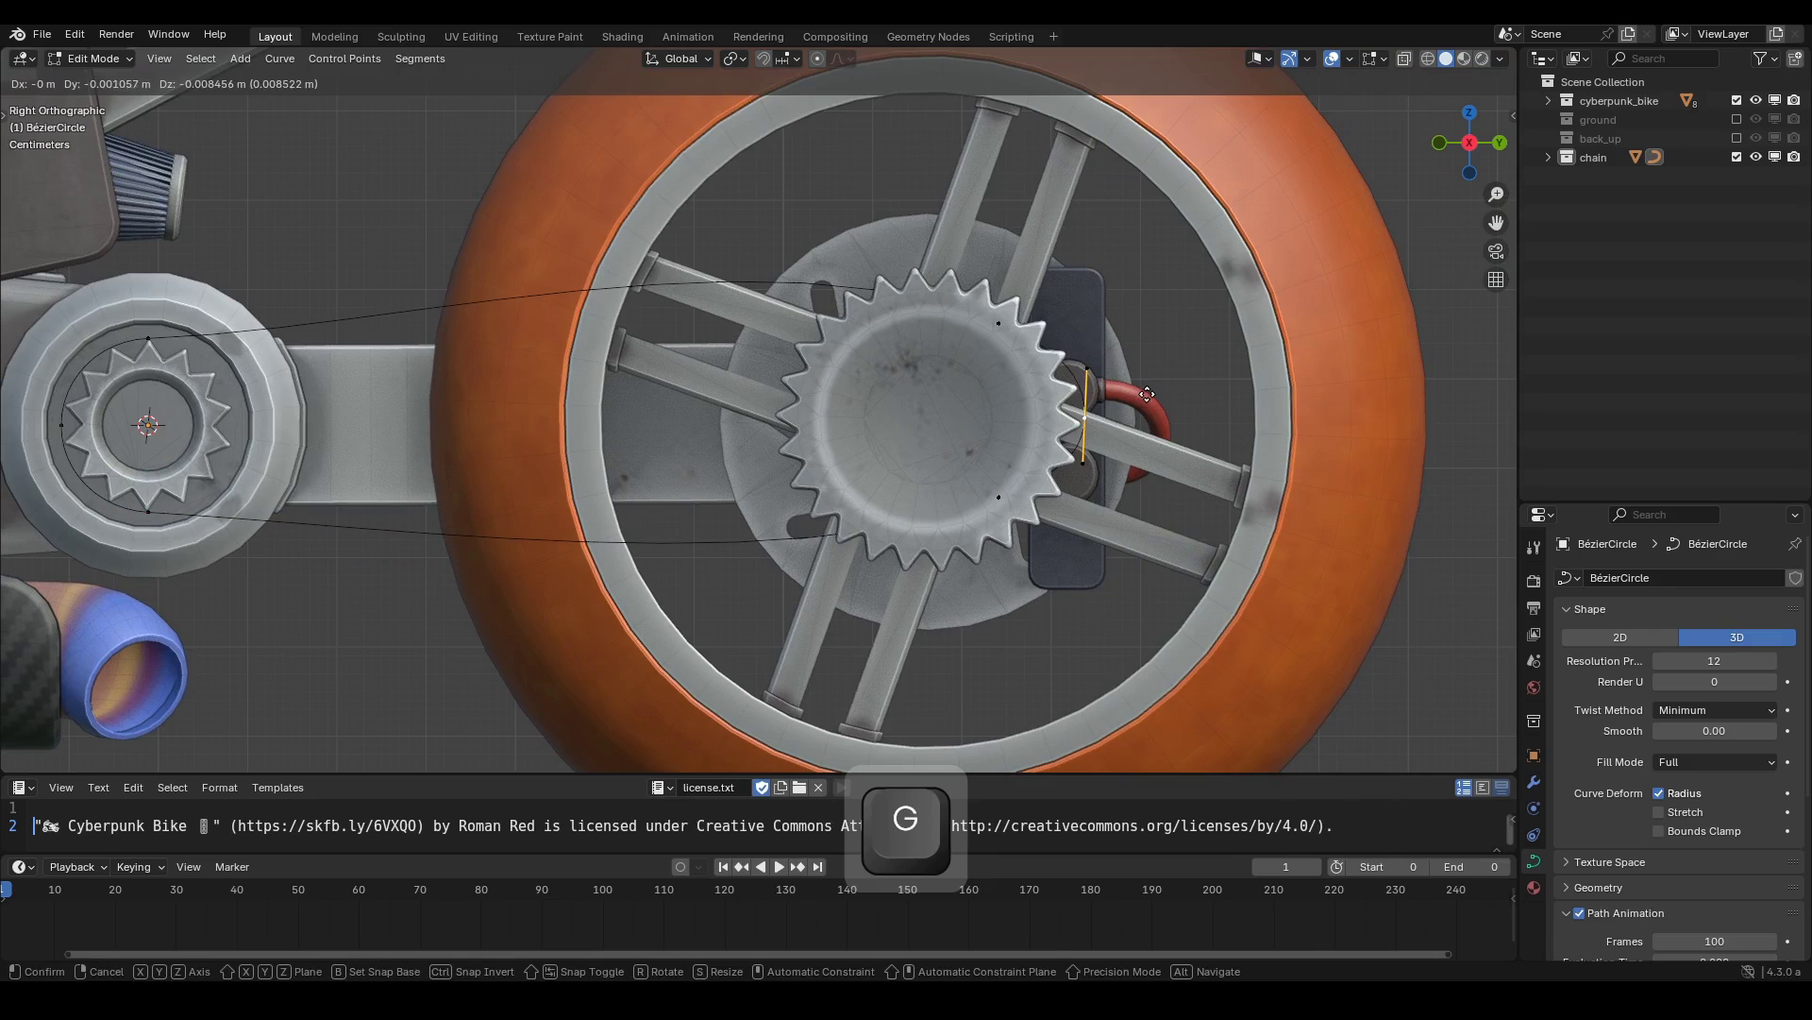
click(991, 275)
key(r)
click(1175, 261)
key(s)
click(1249, 314)
right_click(1086, 421)
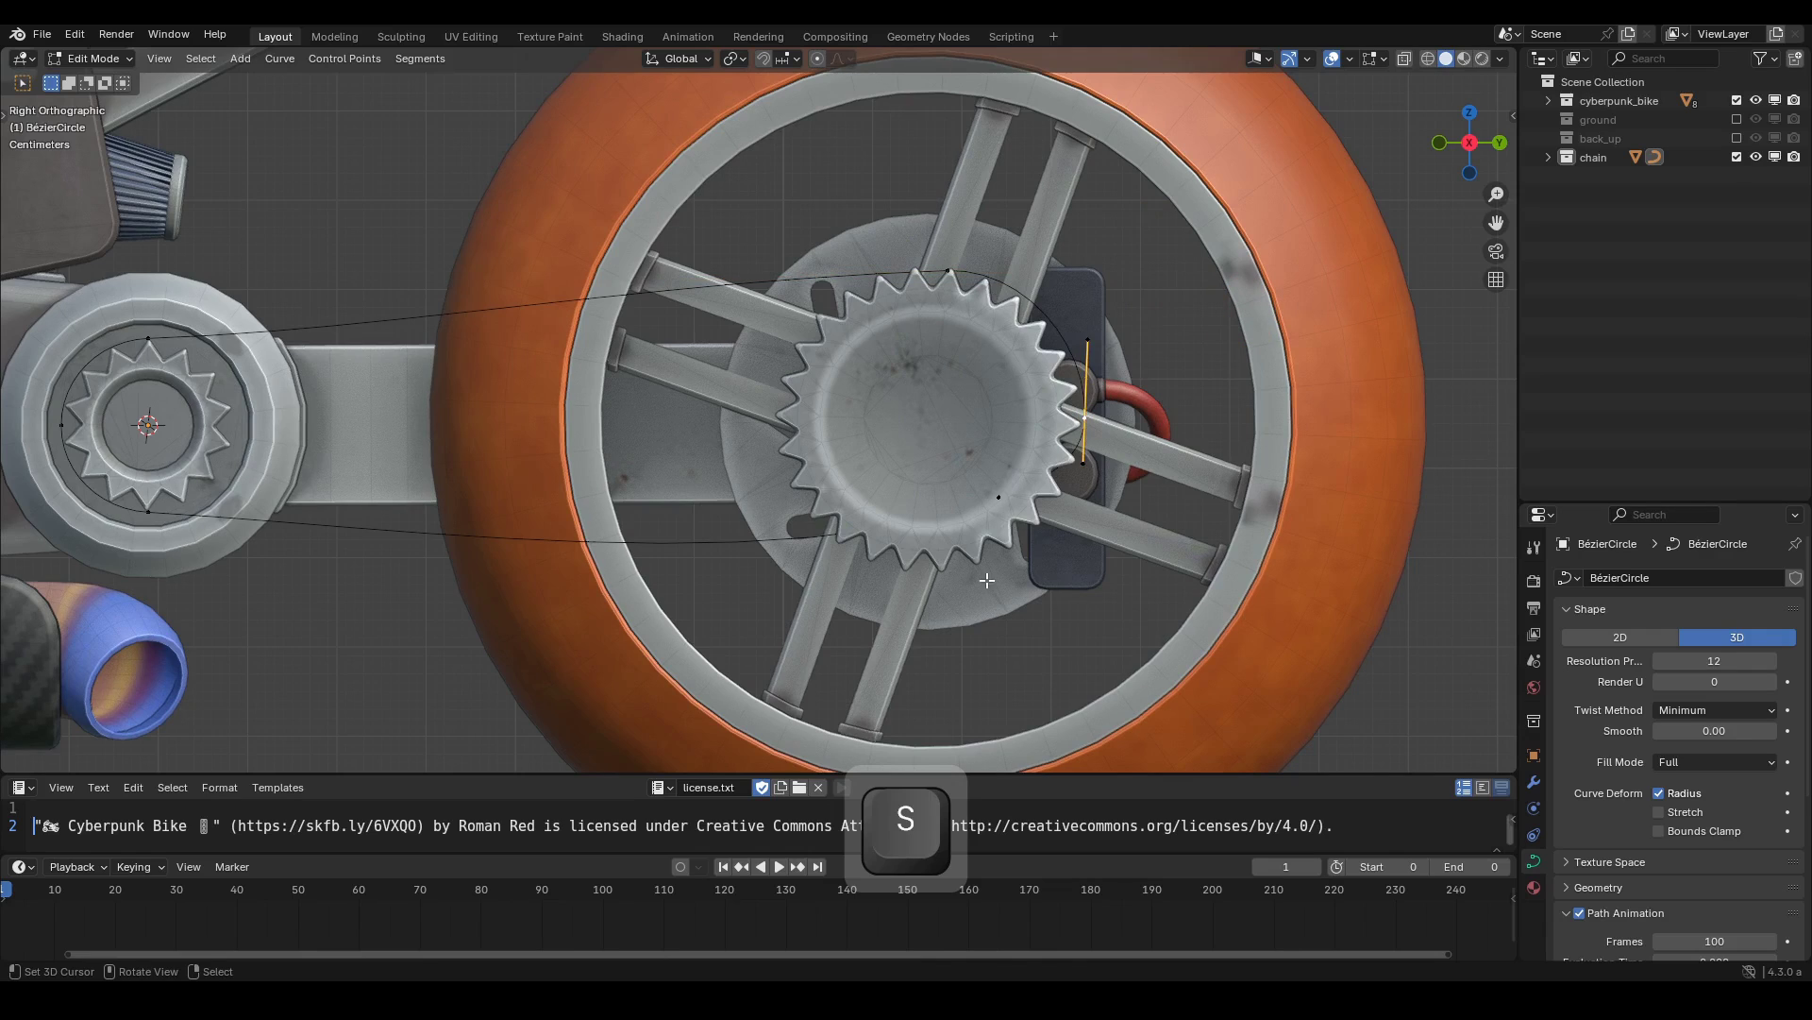
Move the curve's lower rear point to the bottom of the rear gear and rotate its handles to follow the chain path.
click(996, 499)
key(g)
click(930, 573)
key(r)
click(1187, 596)
key(g)
click(1183, 601)
key(r)
click(1184, 589)
Fine-tune the positions of the curve's rearmost, upper and lower points around the rear gear.
click(1087, 421)
key(g)
click(1084, 425)
click(948, 271)
key(g)
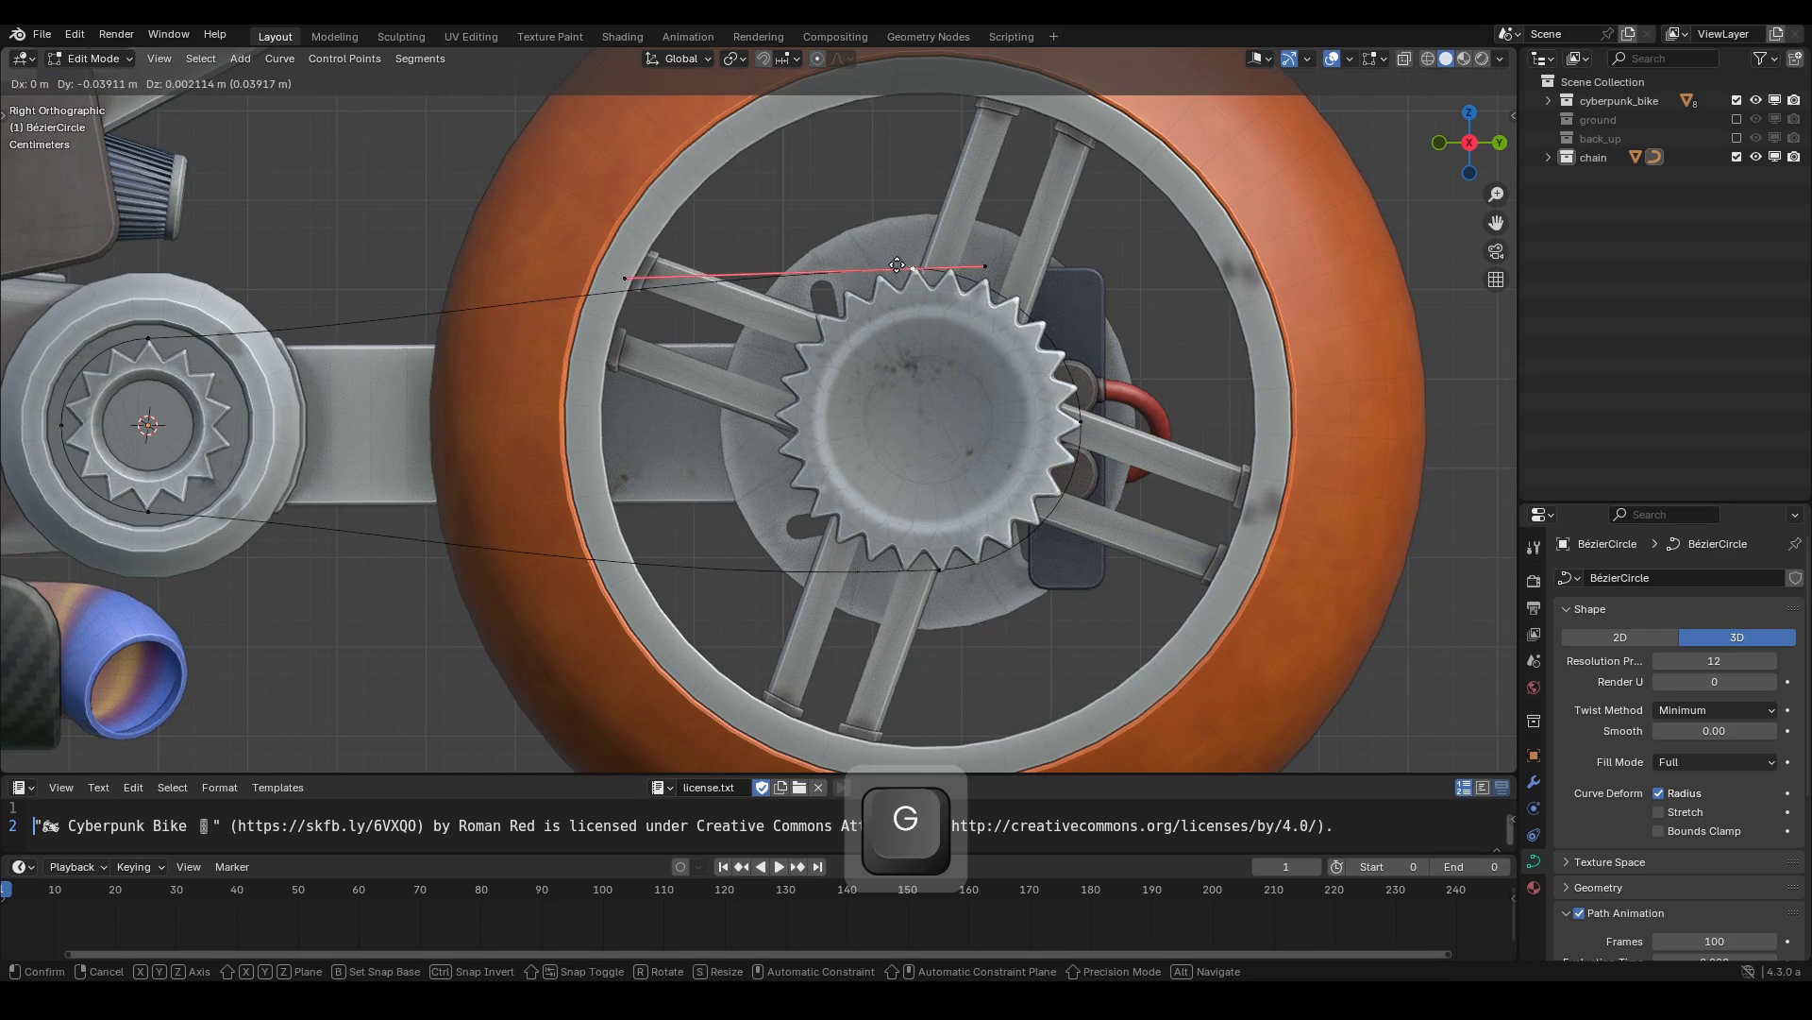
click(1032, 256)
right_click(940, 570)
key(g)
click(962, 573)
right_click(1031, 571)
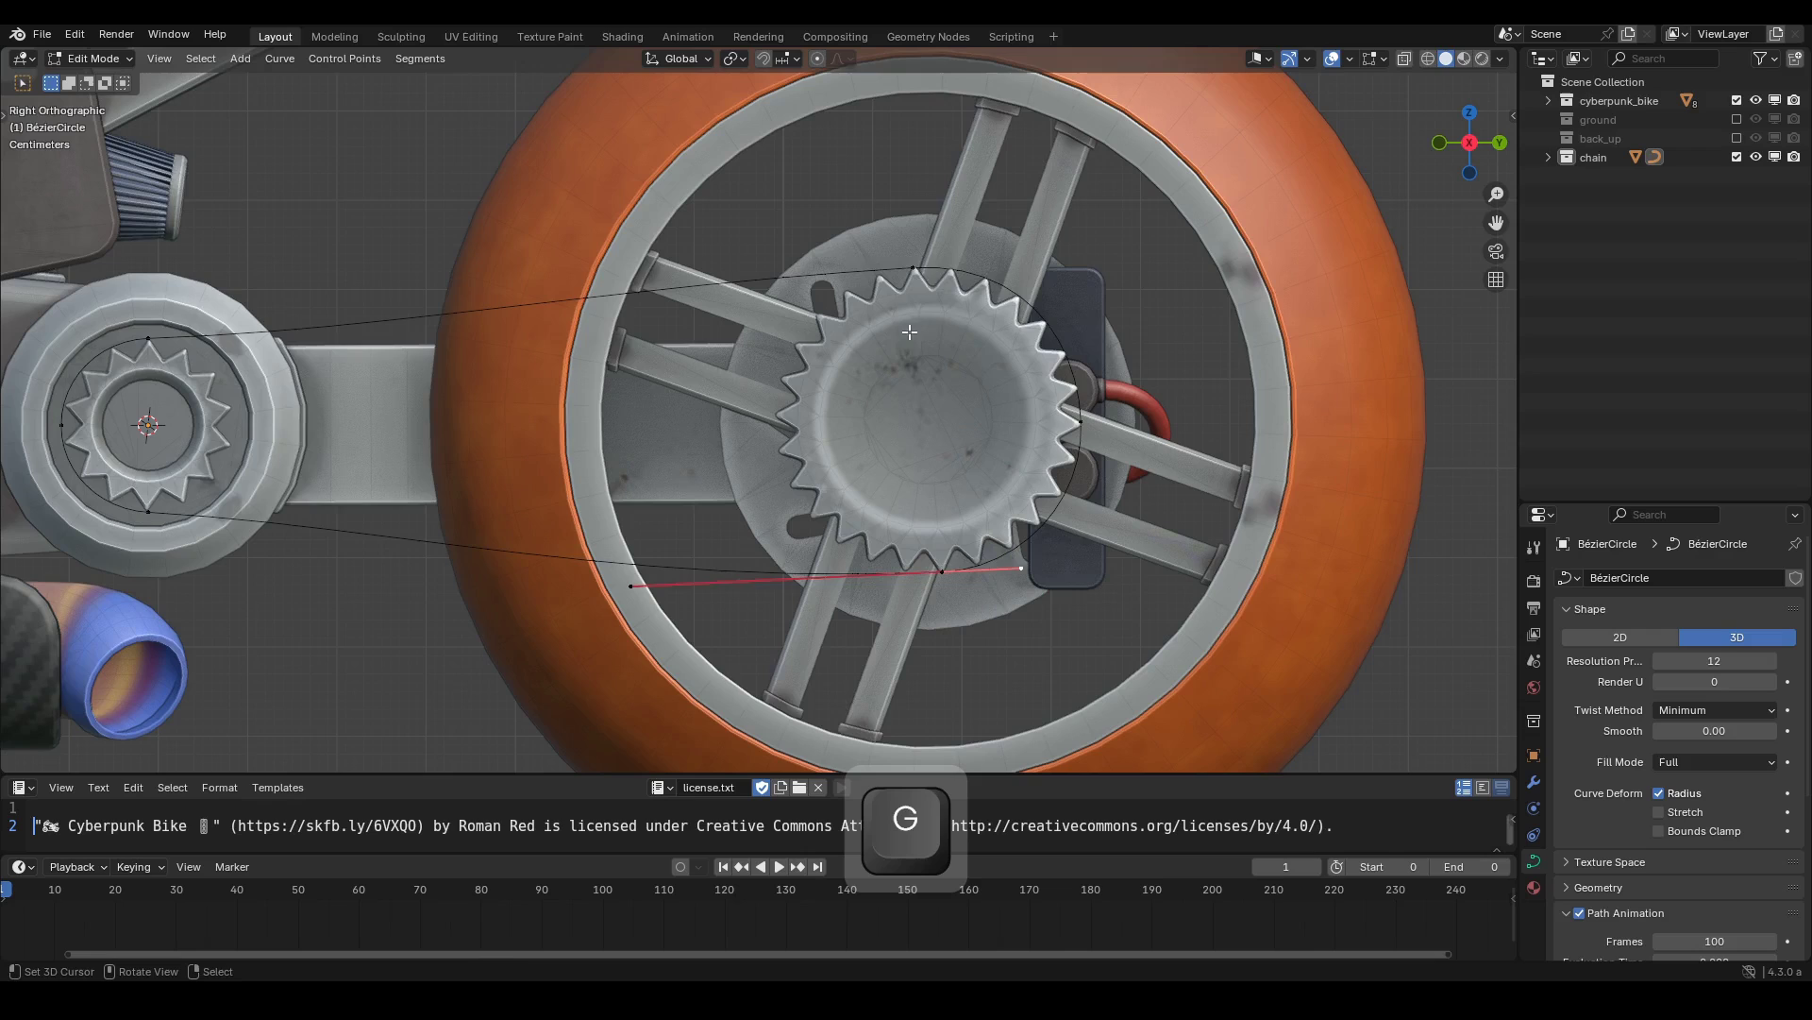
Adjust the lower handle of the rearmost point so the curve wraps evenly around the rear gear.
right_click(1086, 422)
right_click(1089, 497)
scroll(1095, 510, up, 2)
shift+middle_drag(1131, 591, 1163, 564)
key(g)
click(1162, 556)
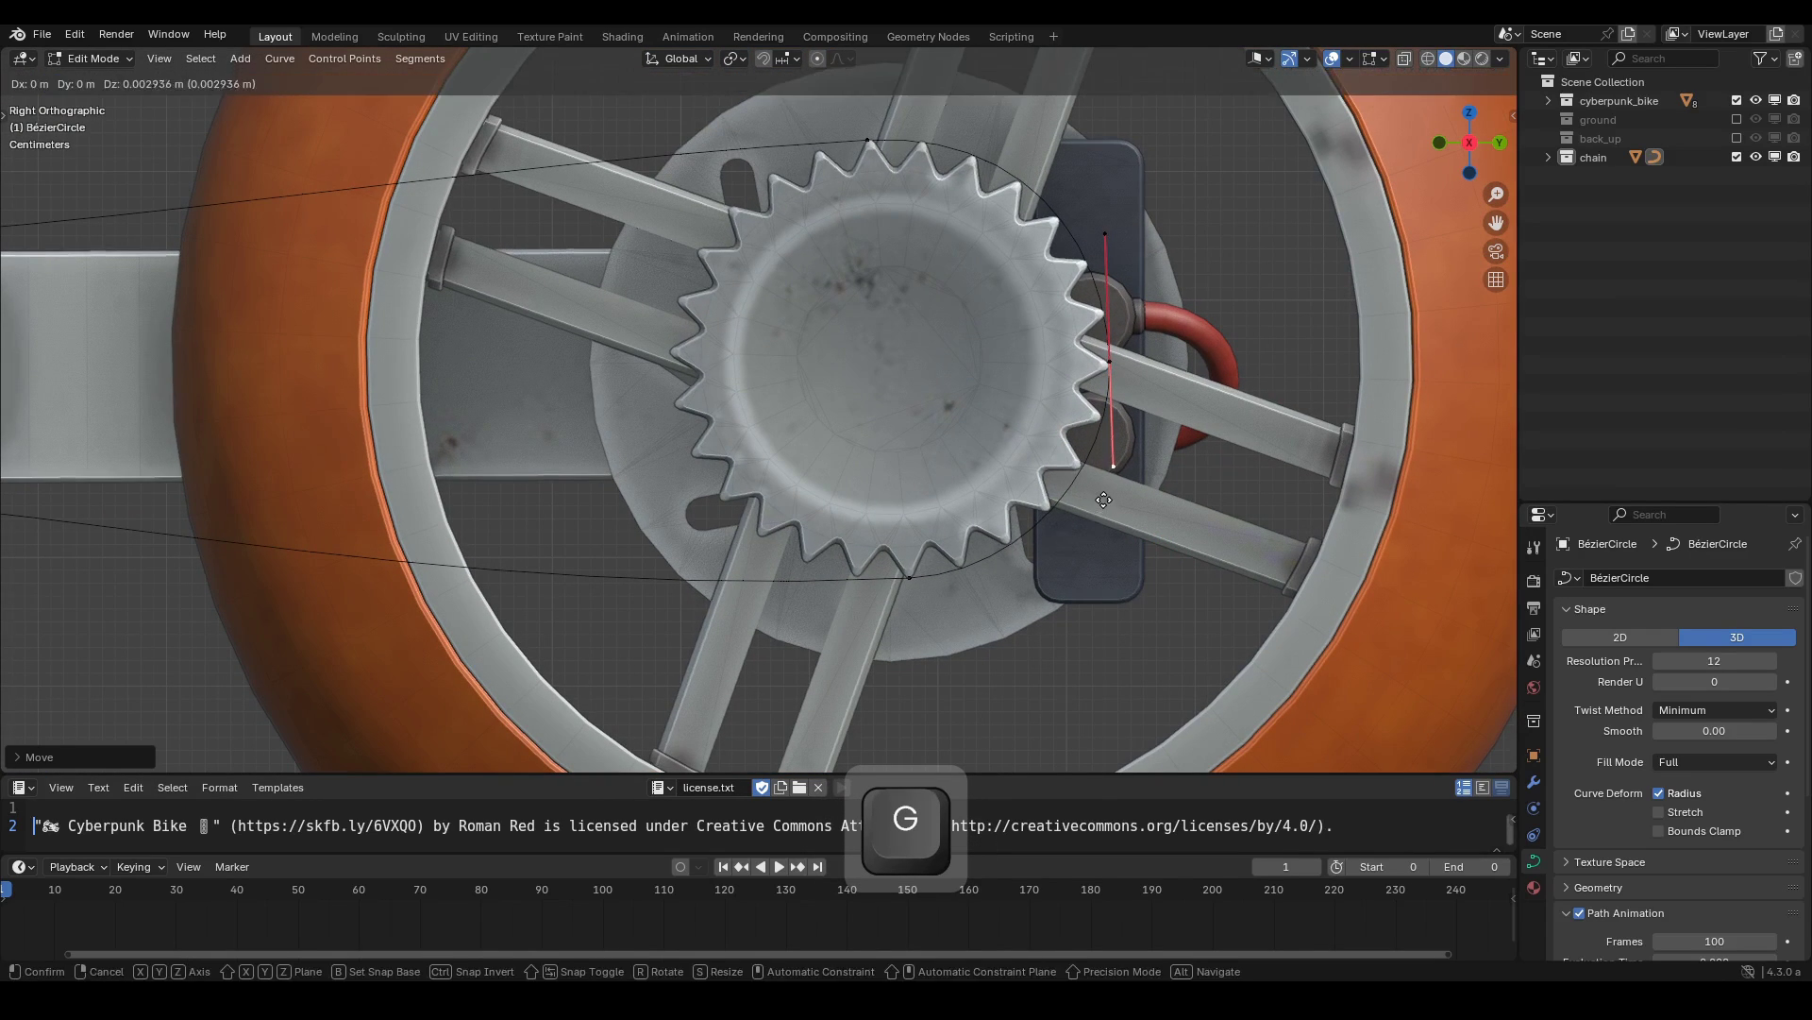
Subdivide the upper segment between the two gears, then position and rotate the new middle point along the chain path.
scroll(1069, 467, down, 4)
click(530, 350)
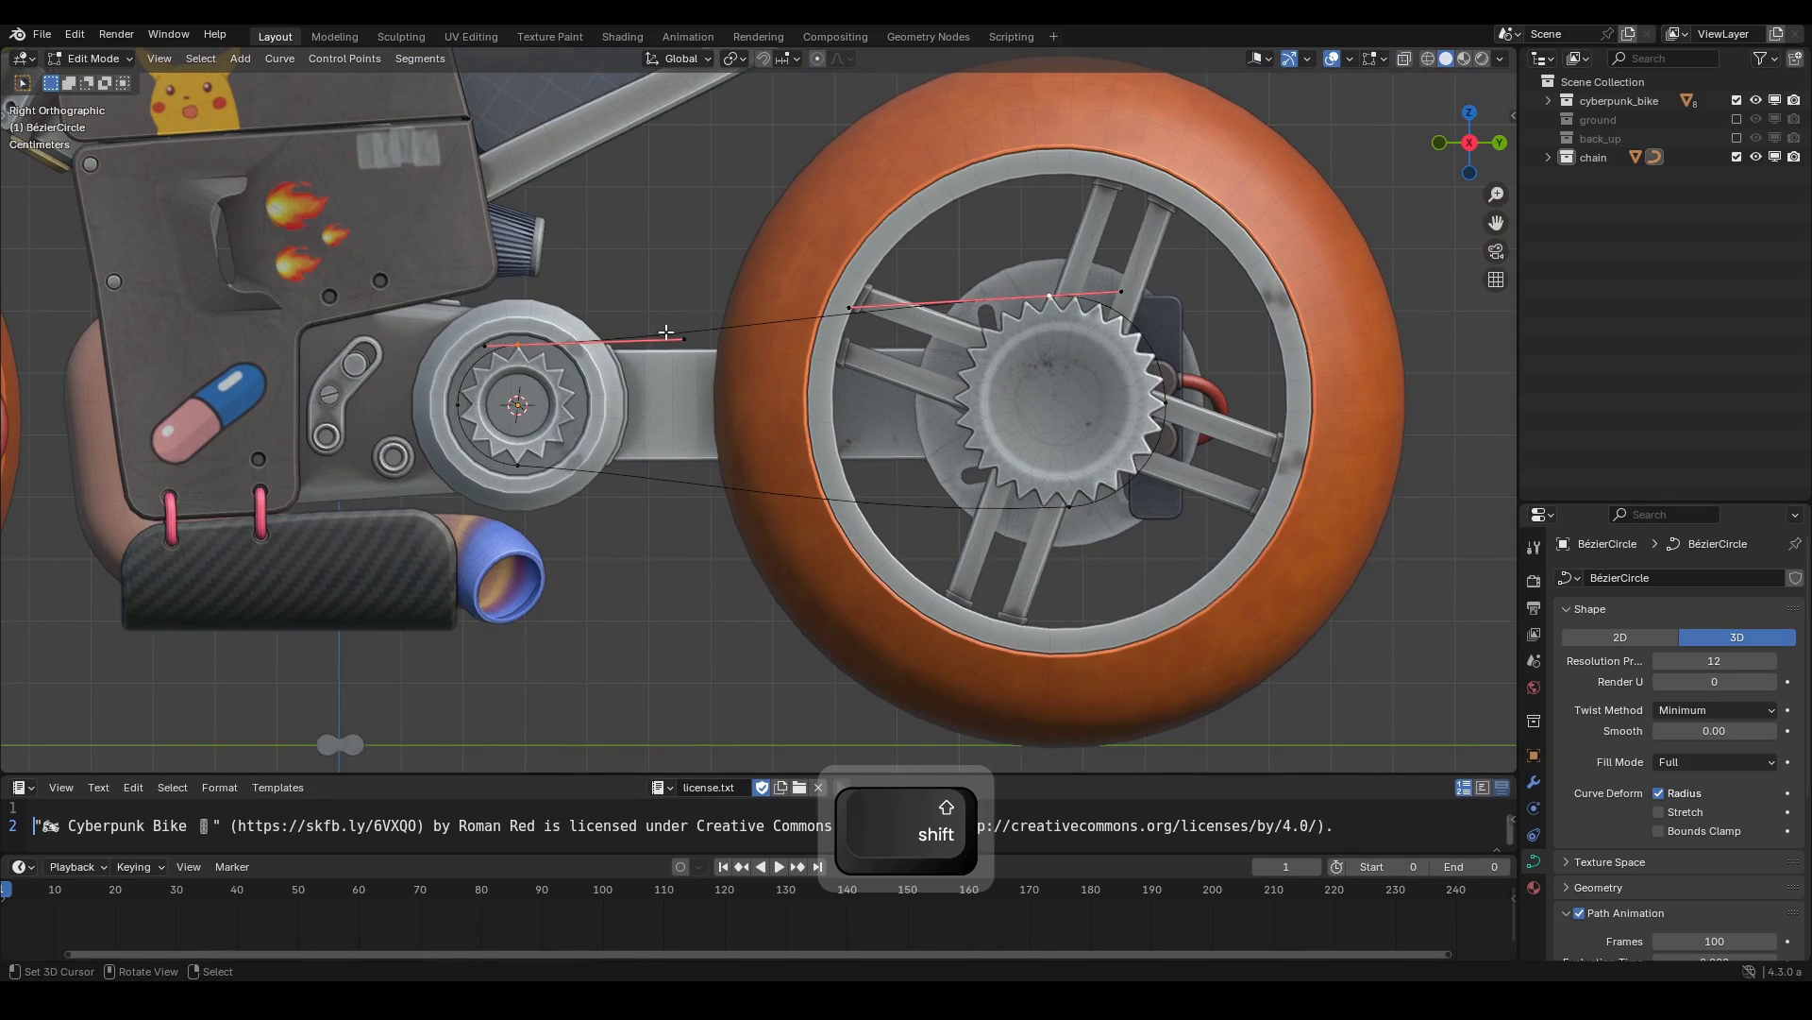
key(w)
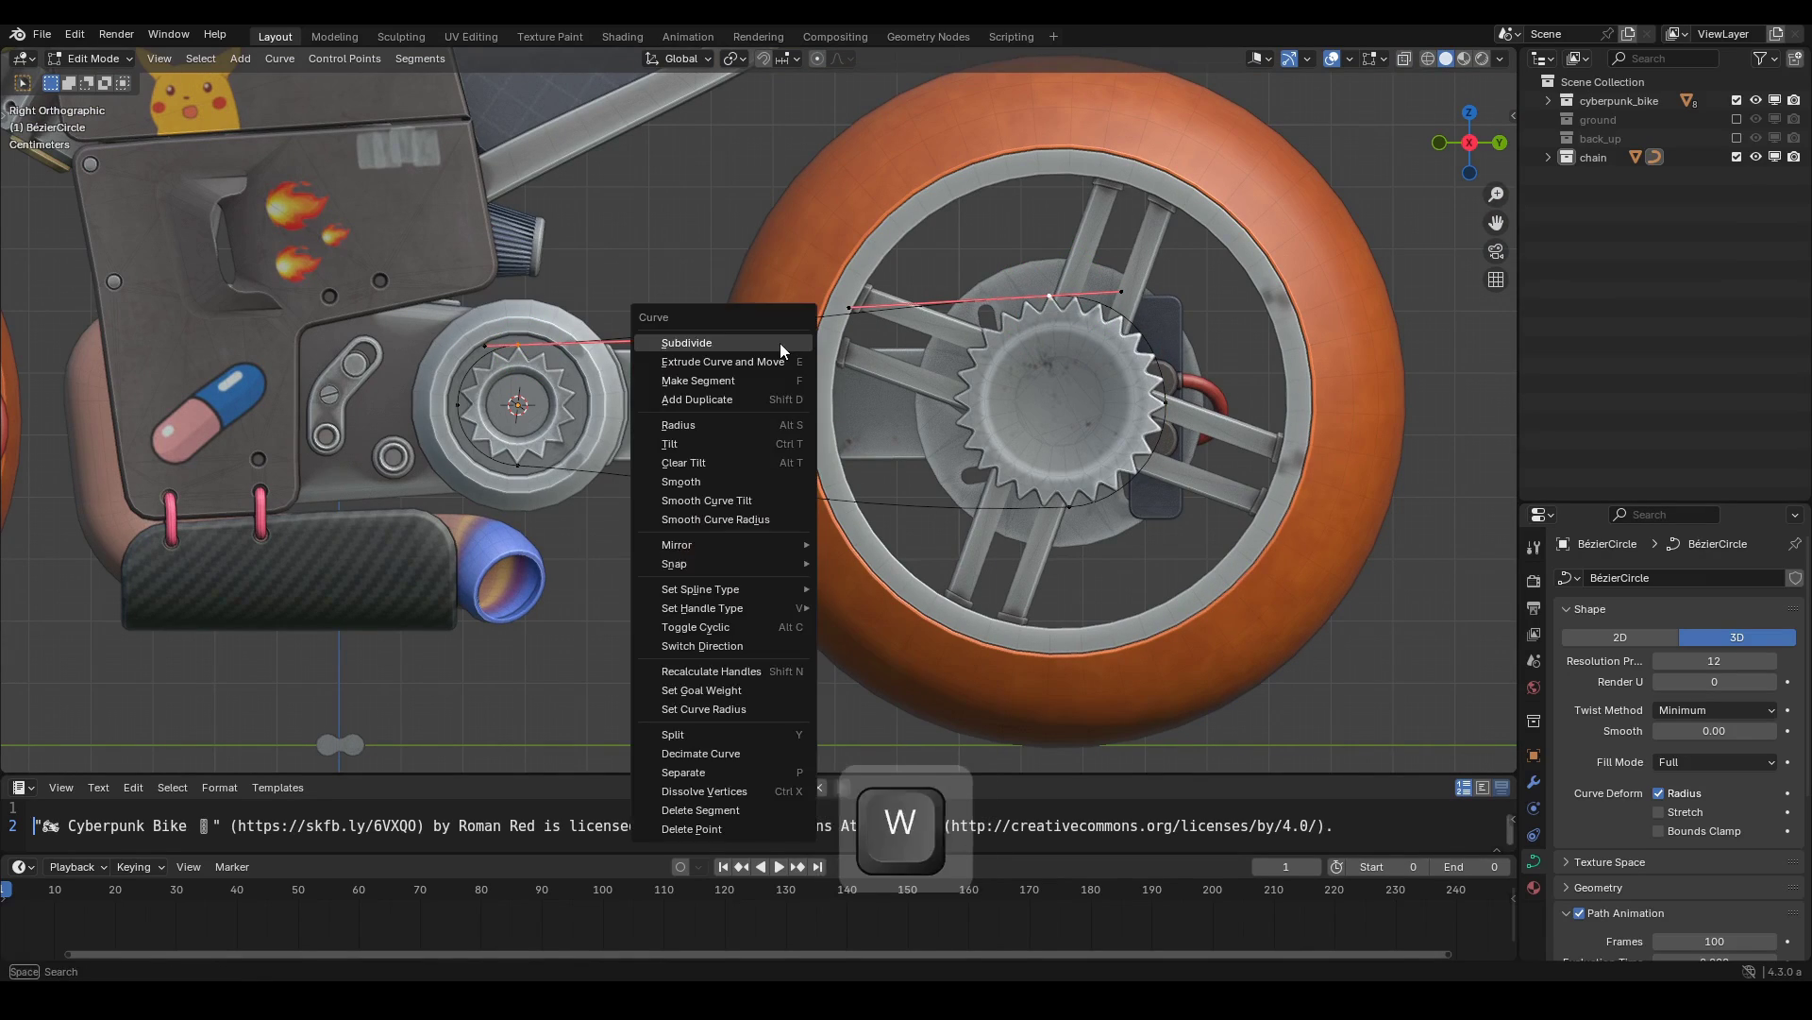
click(710, 344)
key(g)
click(861, 331)
key(r)
click(959, 325)
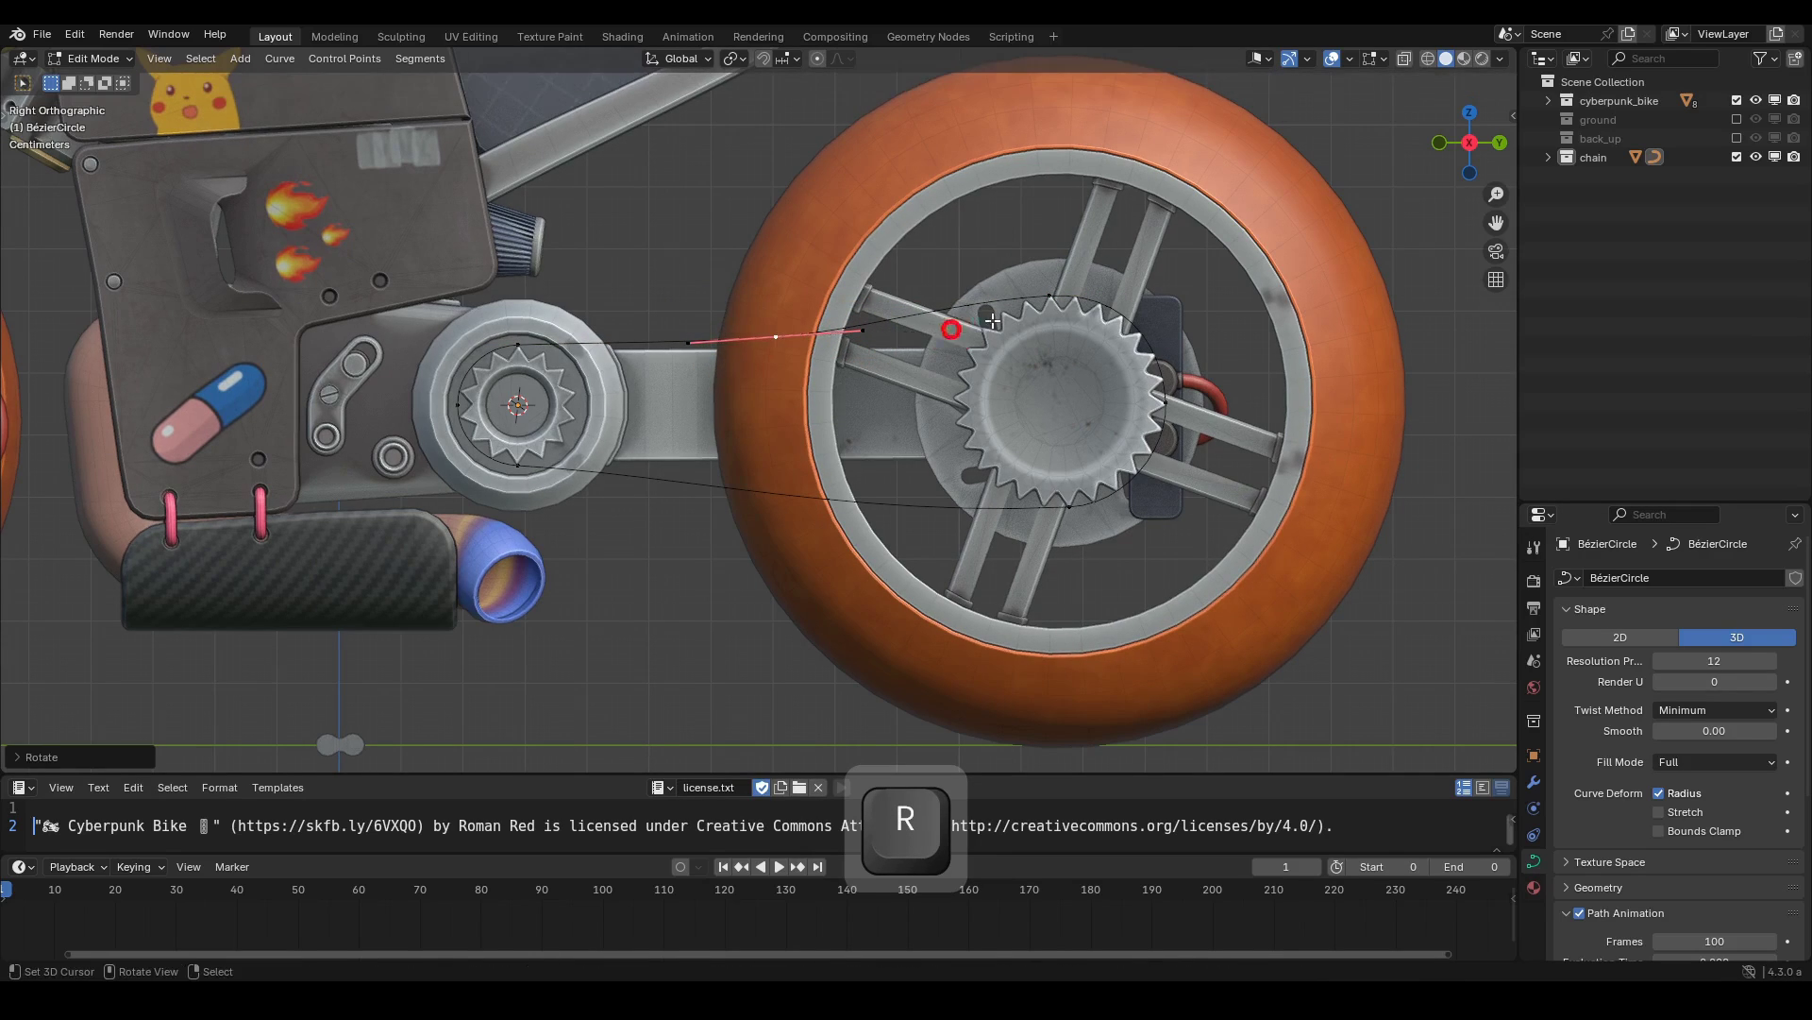
Move the front-side handle of the point on top of the rear gear closer, levelling the curve over its teeth.
right_click(1068, 299)
key(g)
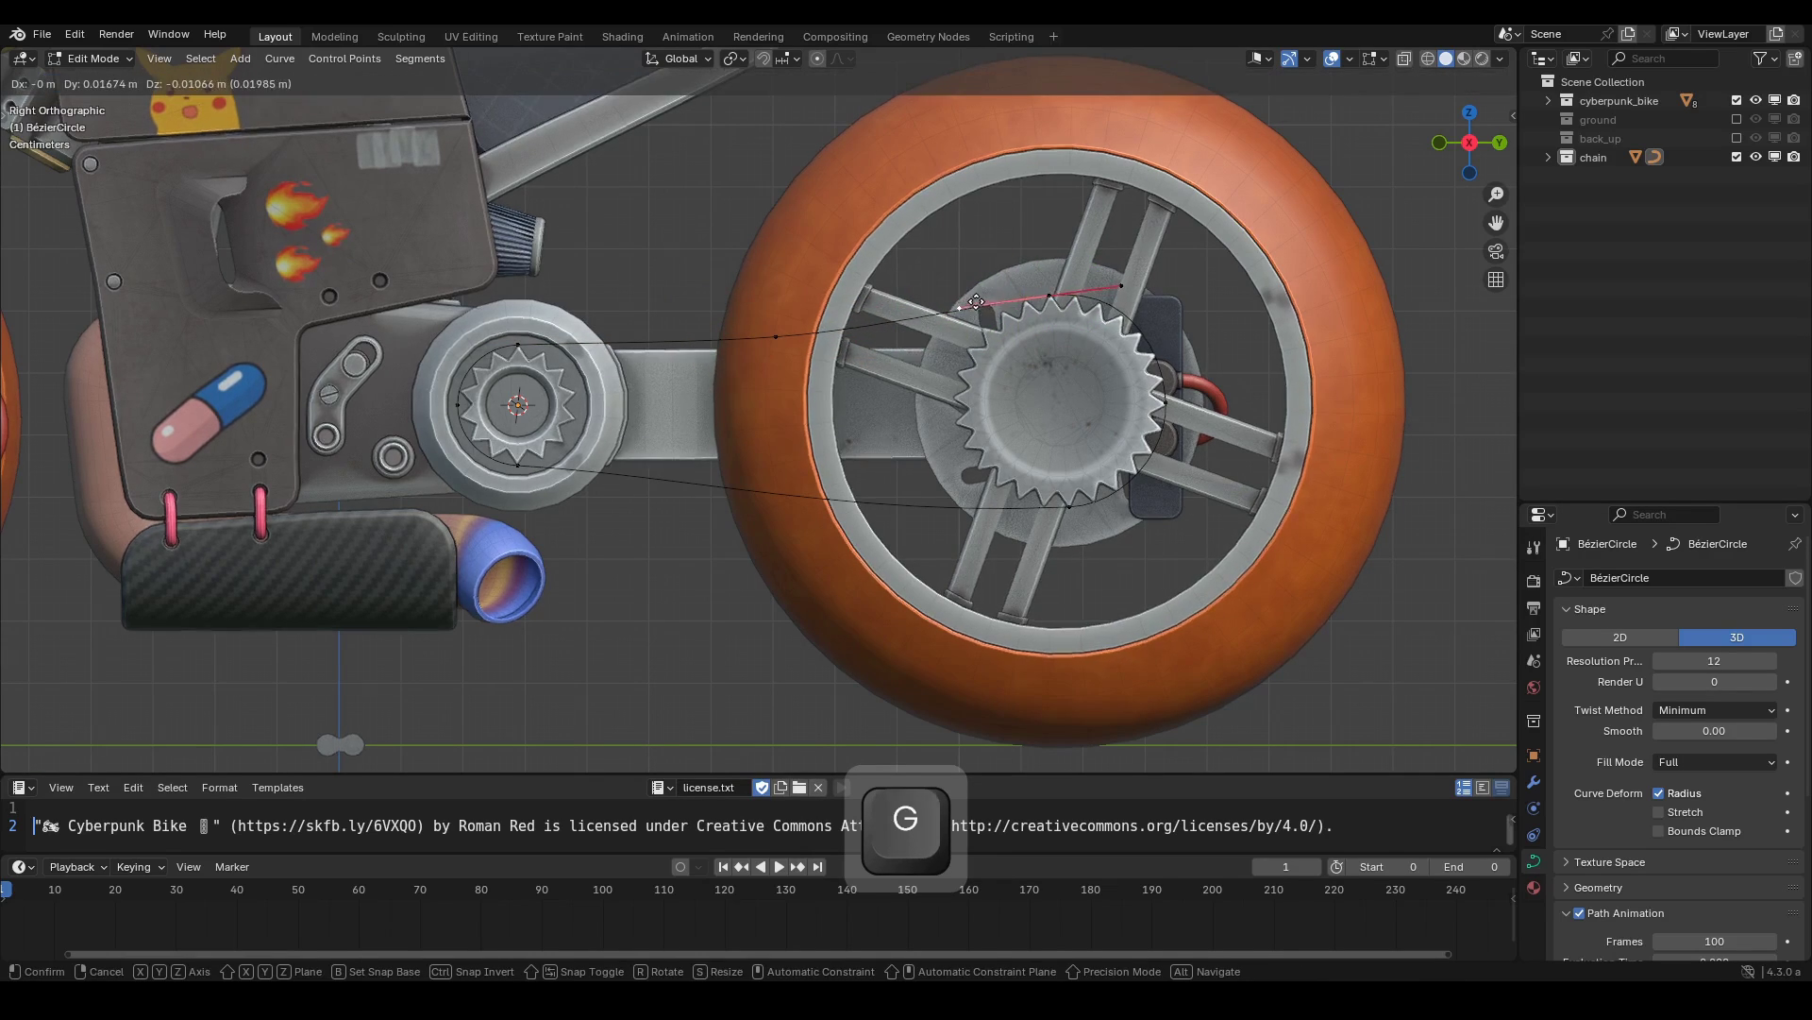
click(966, 300)
key(g)
click(962, 293)
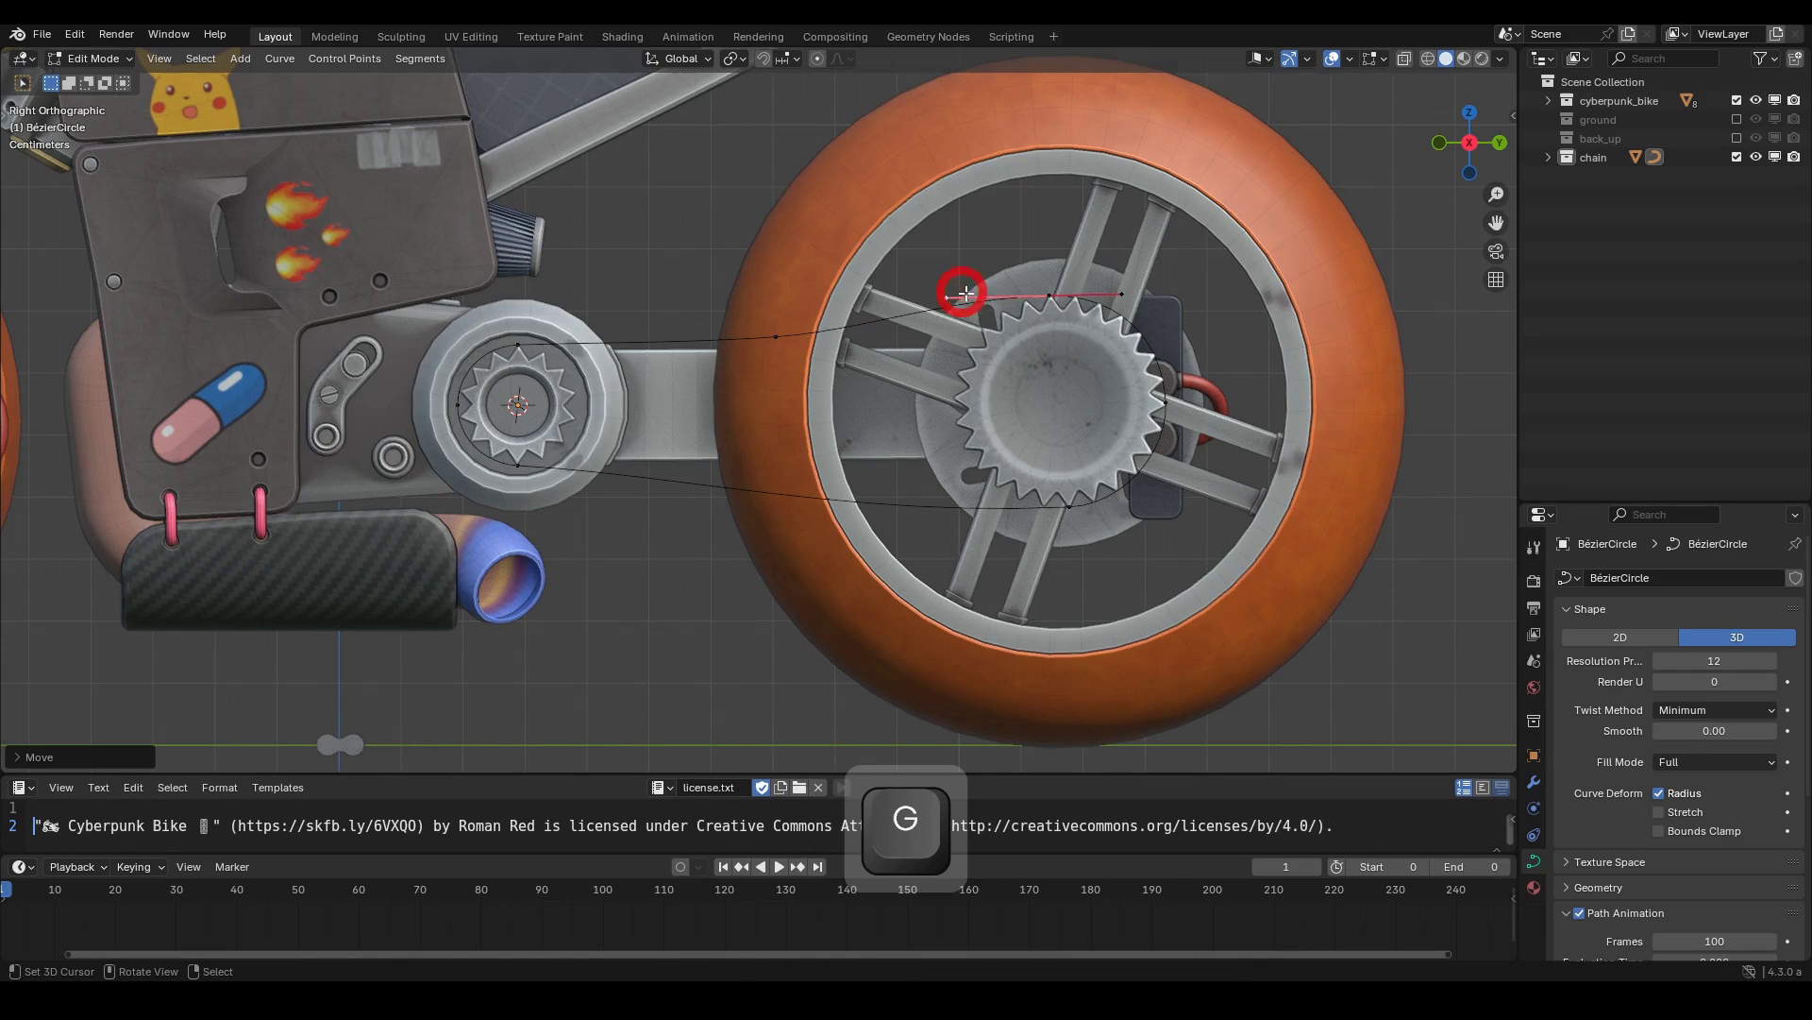
Rotate and reposition the middle point of the upper segment between the gears so its handles follow the chain's slope.
click(776, 336)
key(r)
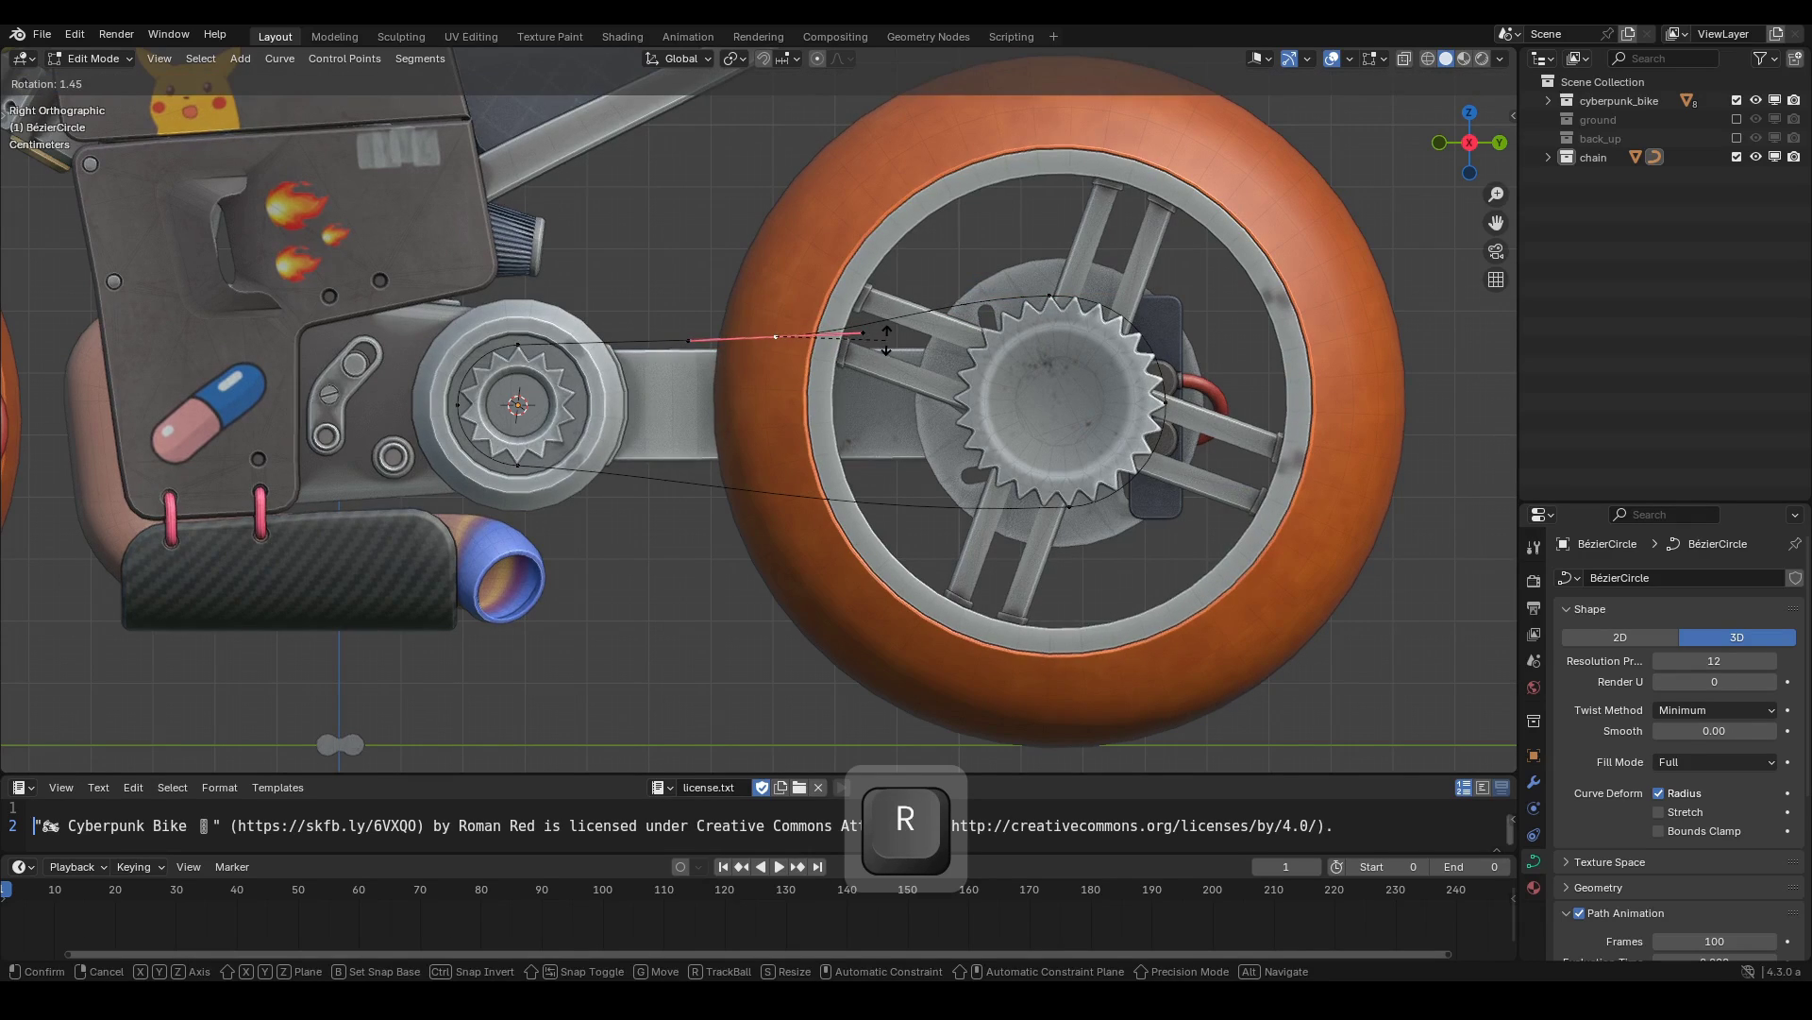
click(886, 339)
key(g)
click(888, 330)
key(r)
click(907, 323)
Rotate and scale the handles of the curve point on top of the rear gear to follow its teeth.
click(1047, 298)
key(r)
click(1224, 294)
scroll(1219, 304, up, 4)
shift+middle_drag(1218, 311, 1060, 358)
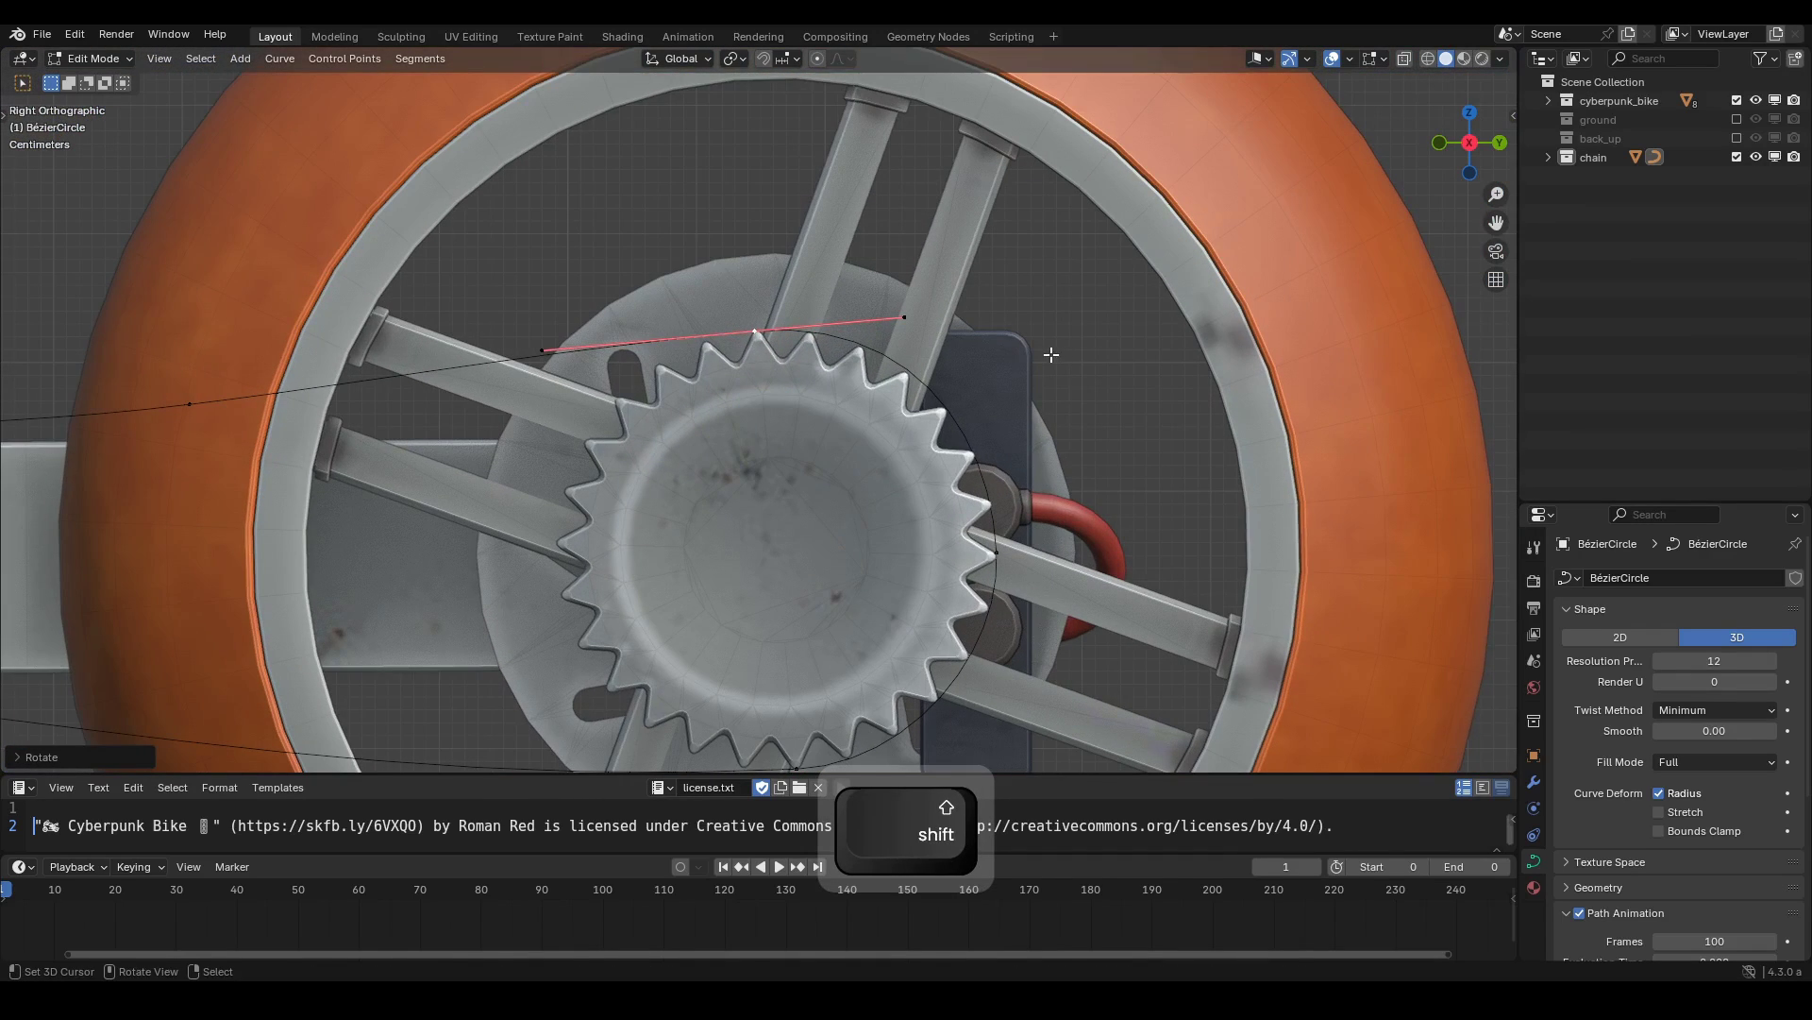
key(s)
click(1052, 352)
Refine the position and angle of the upper segment's middle point to even out the run between the gears.
shift+middle_drag(995, 551, 1020, 349)
scroll(1019, 348, down, 4)
right_click(788, 486)
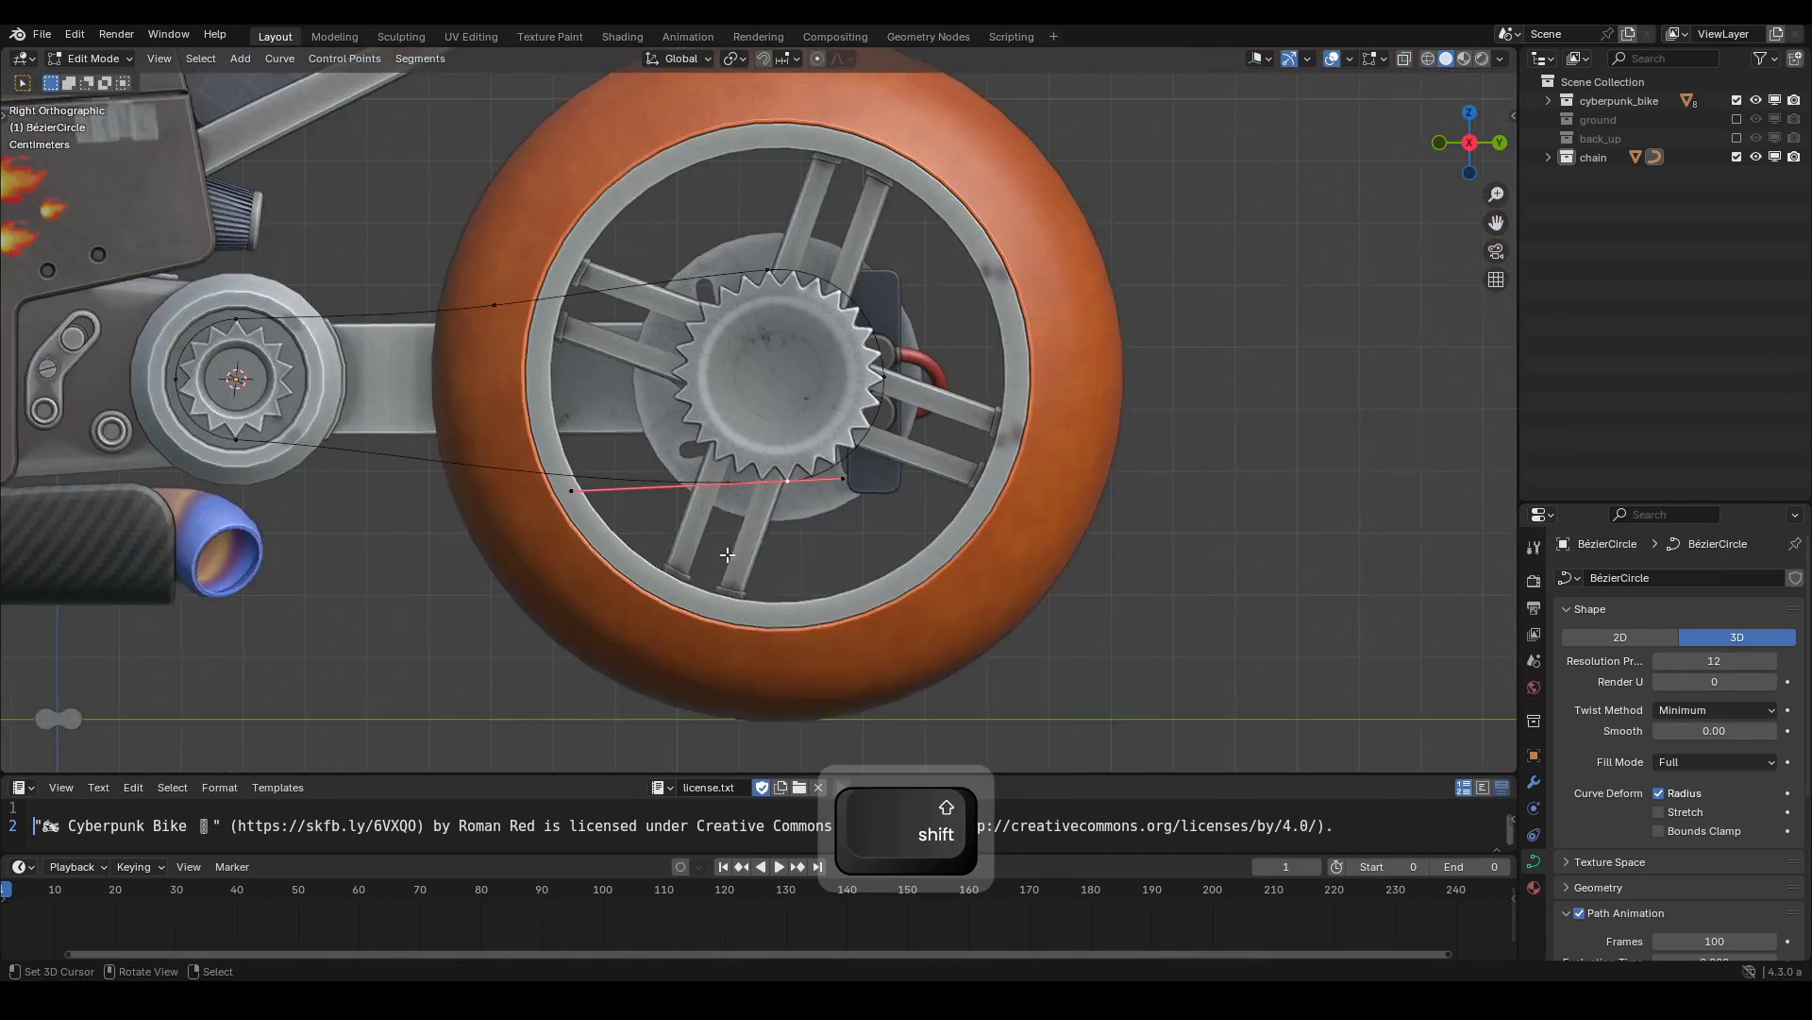
shift+middle_drag(527, 337, 648, 345)
key(g)
click(877, 304)
key(r)
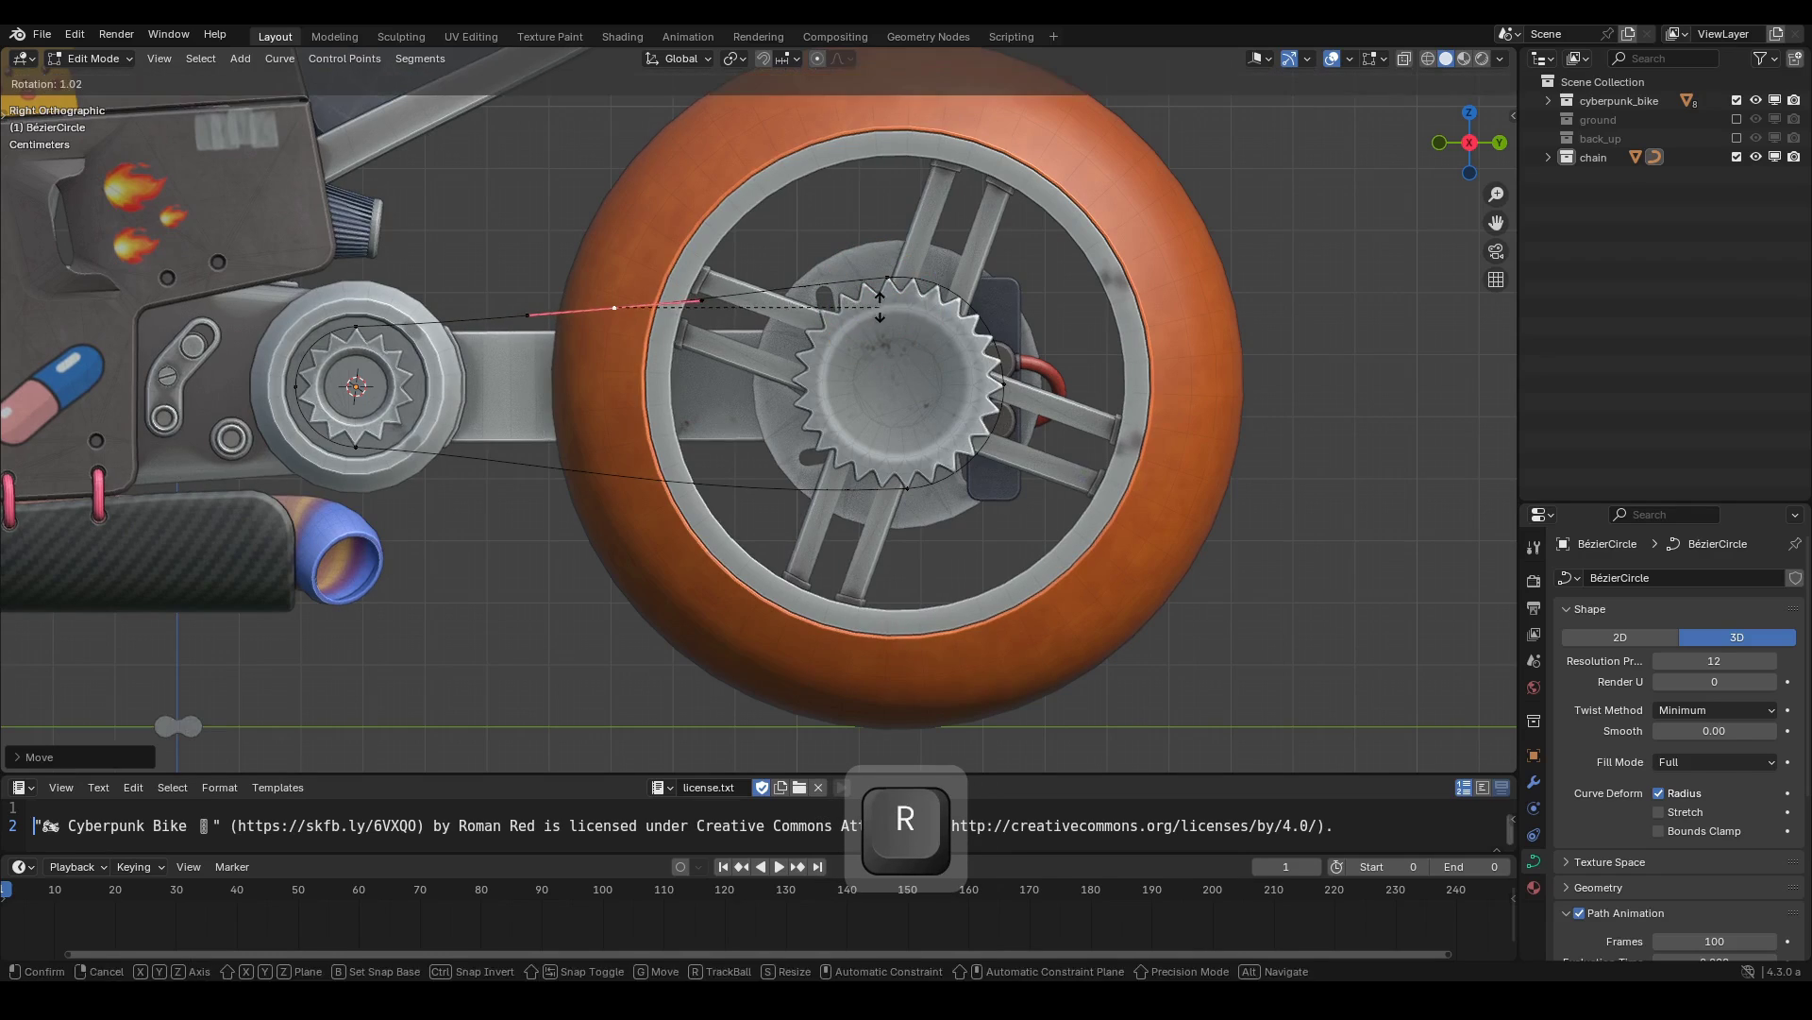
click(878, 306)
Subdivide the lower segment between the two gears and move its new middle point onto the chain path.
right_click(375, 443)
shift+click(923, 486)
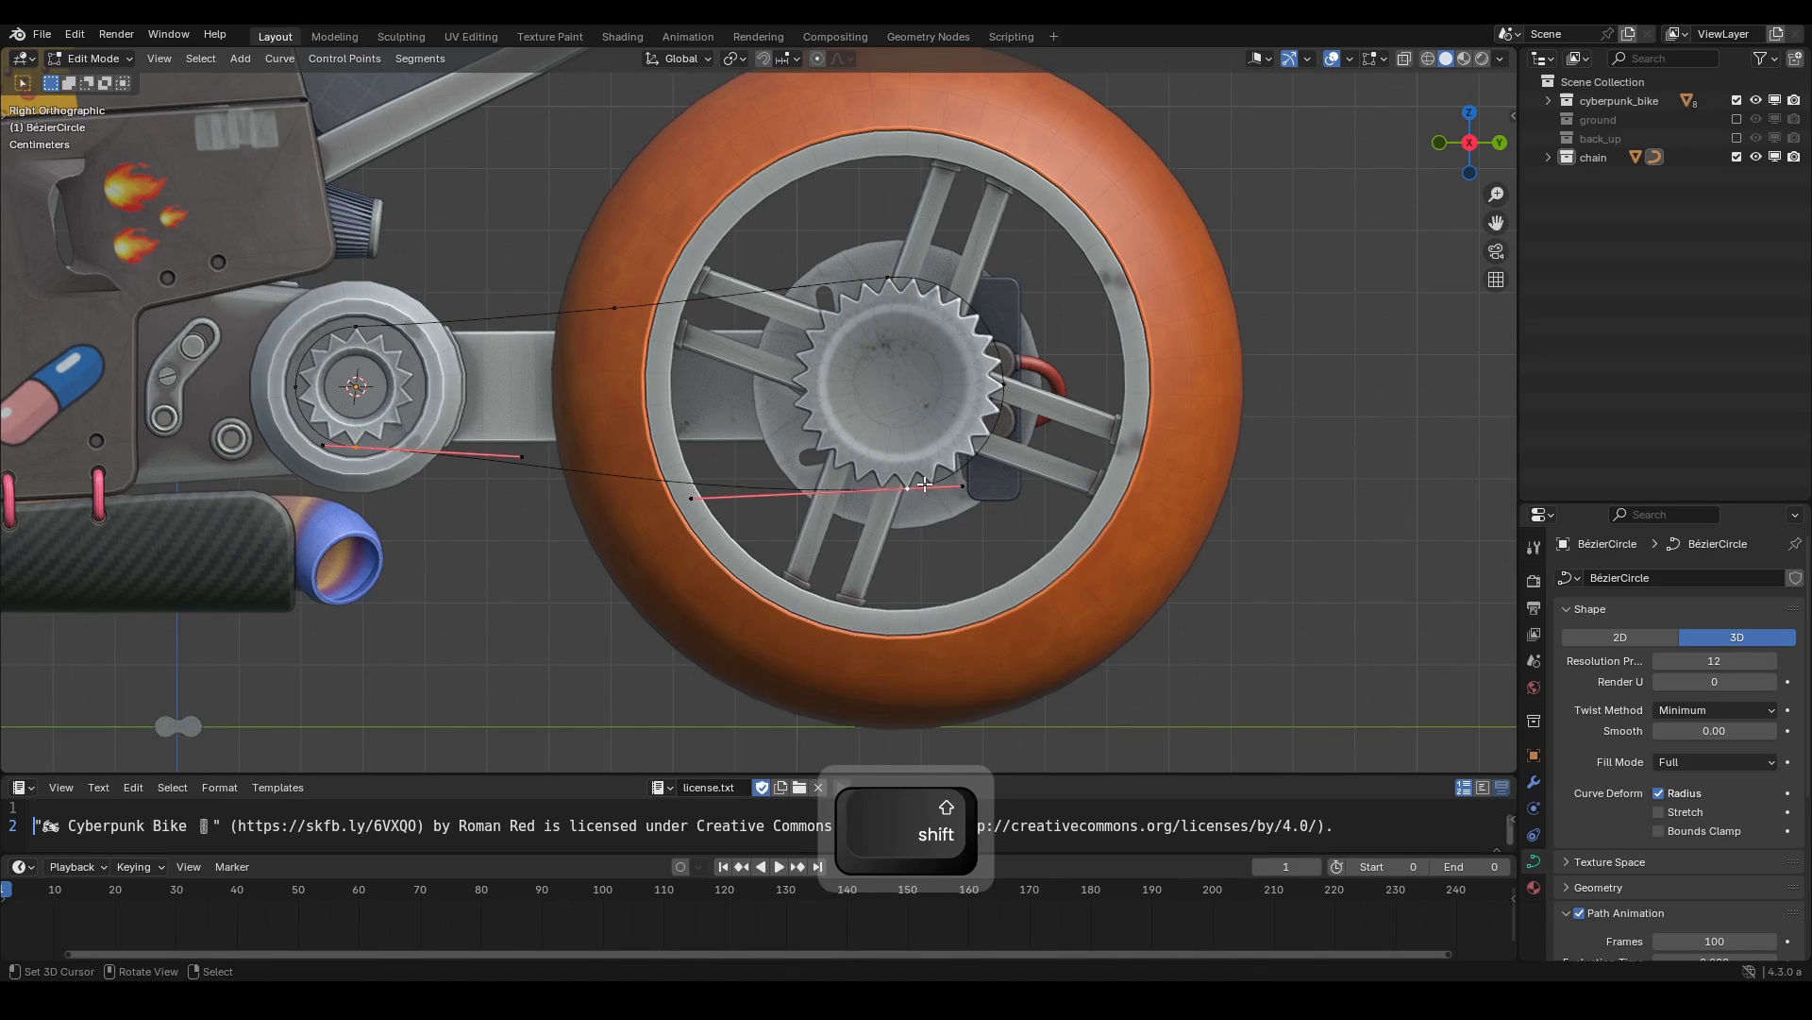
key(w)
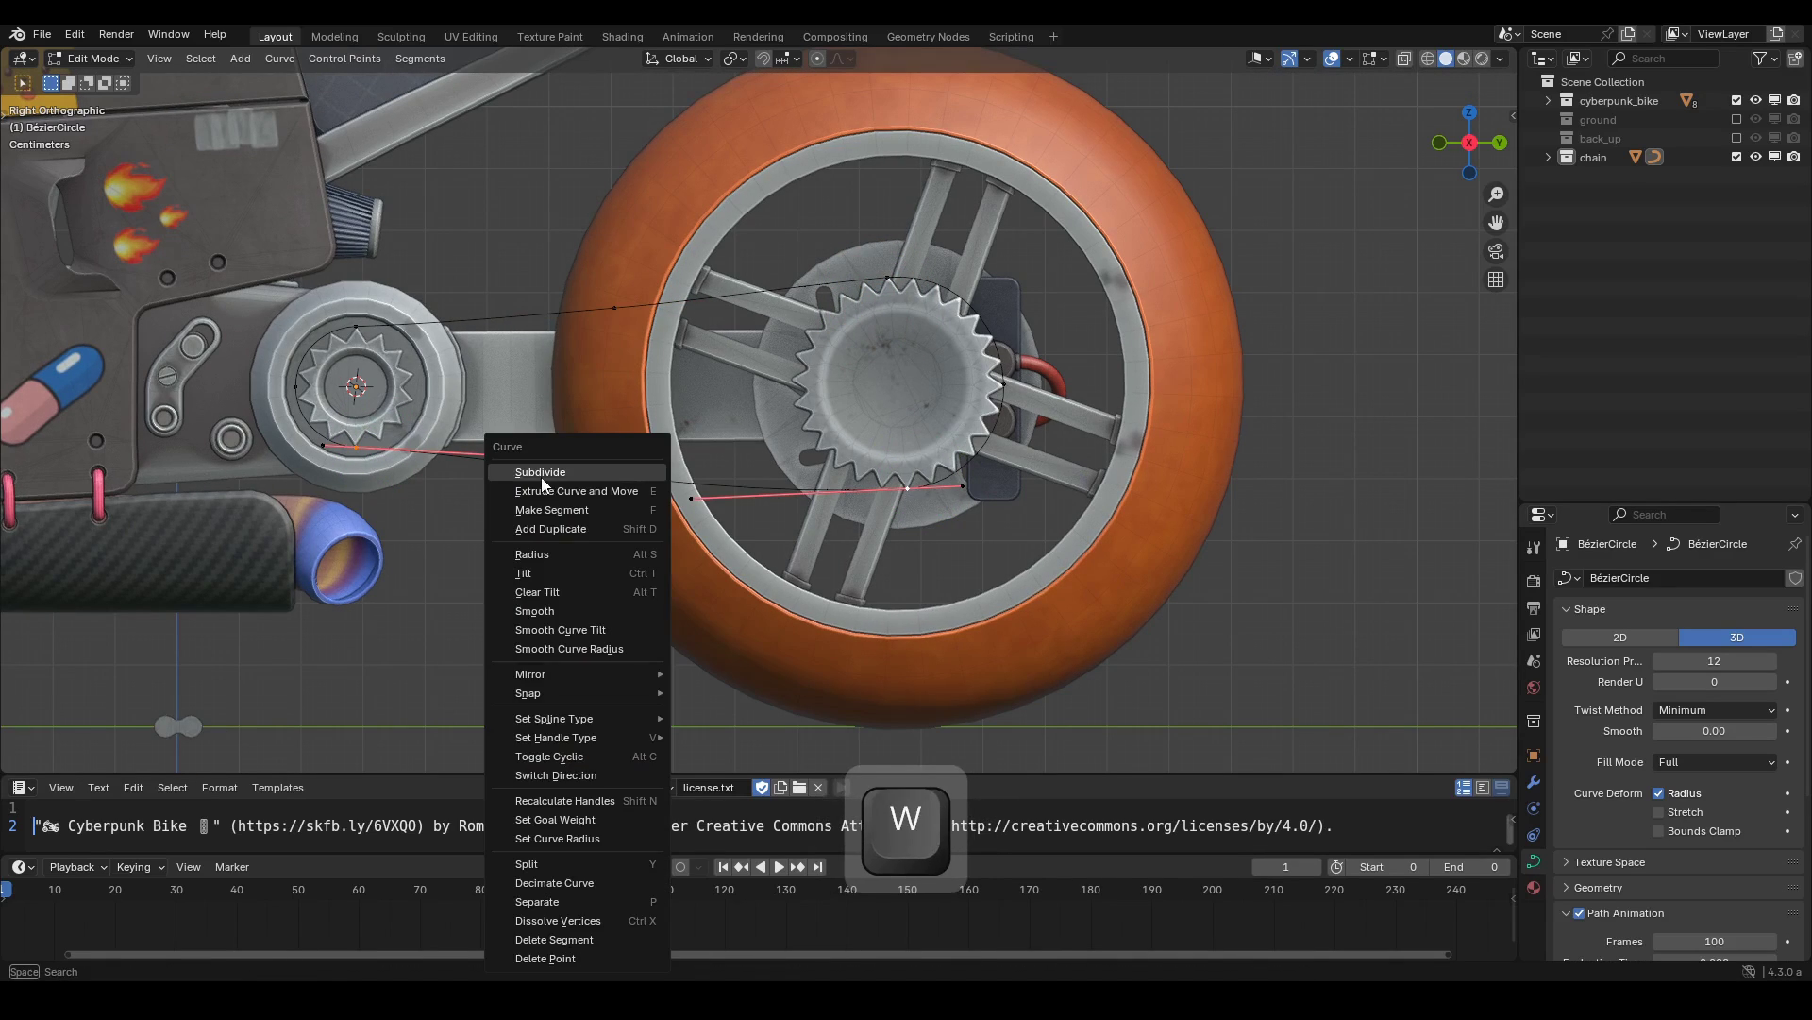
click(580, 472)
right_click(609, 473)
key(g)
click(874, 462)
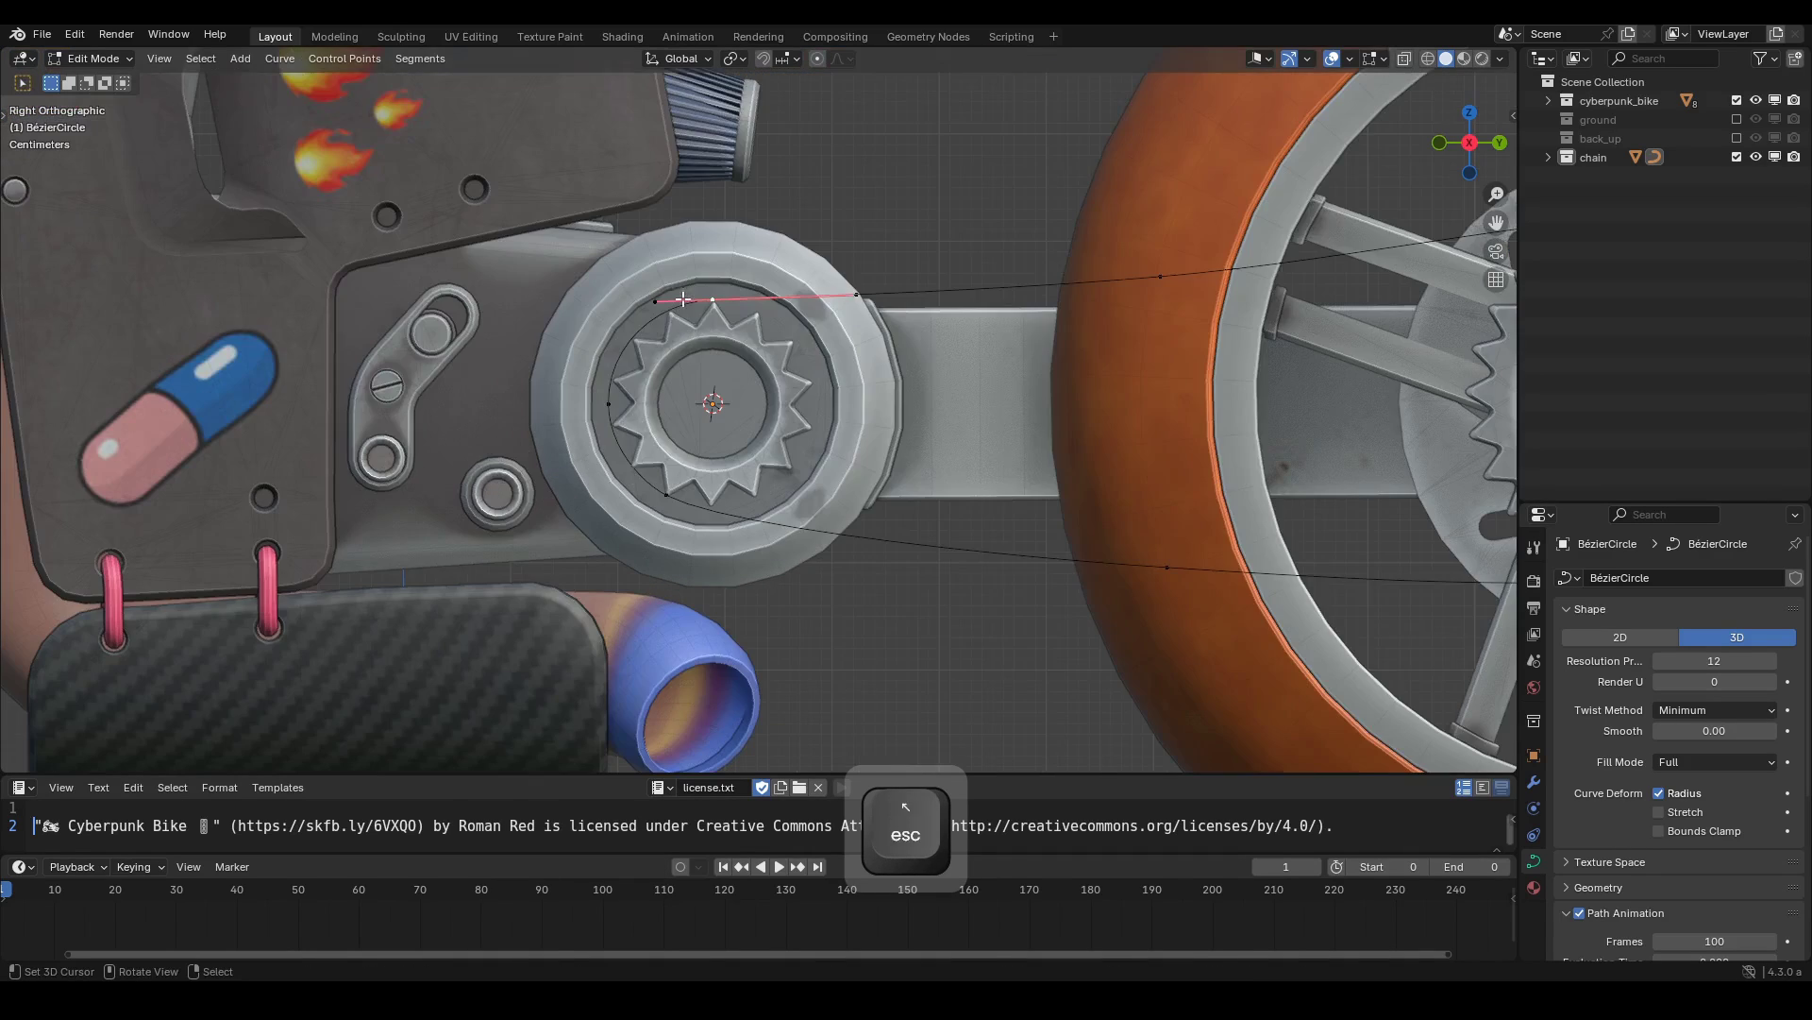
Leave curve editing and rename the BézierCircle object in the chain collection as bike_chain_curve.
key(Tab)
scroll(1090, 337, down, 4)
shift+middle_drag(1161, 473, 1039, 424)
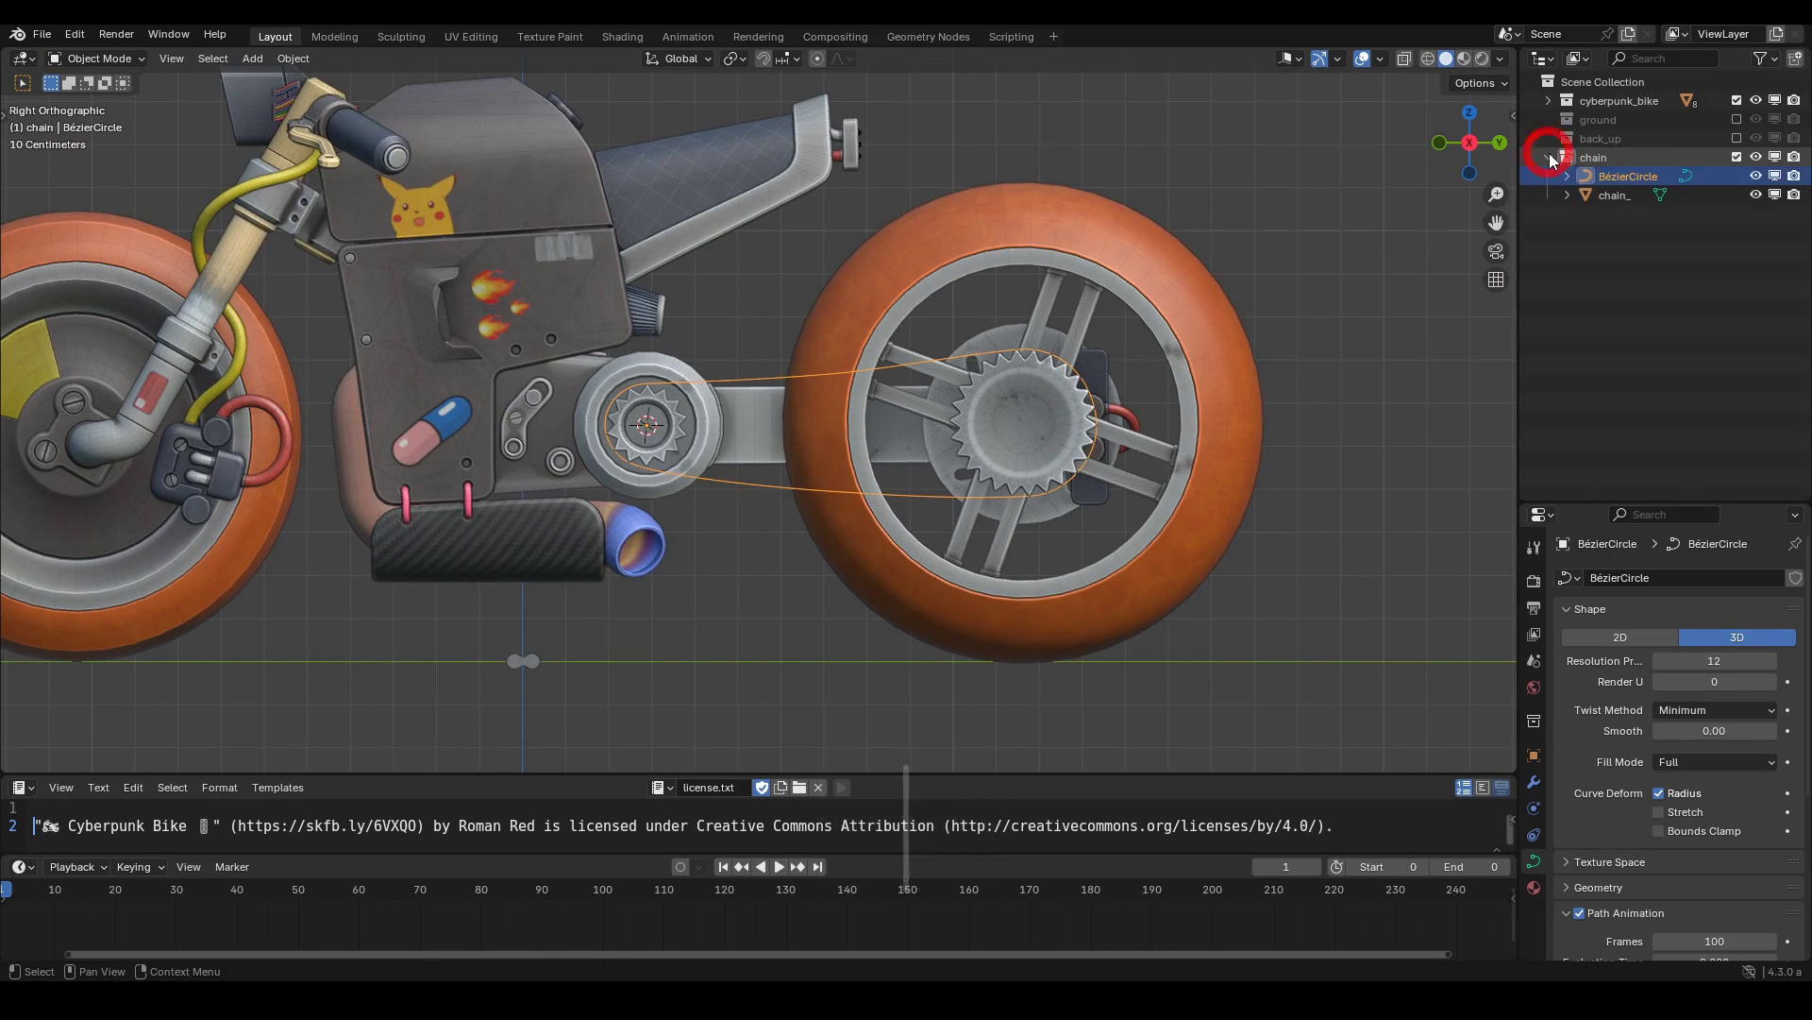
click(1548, 157)
double_click(1623, 176)
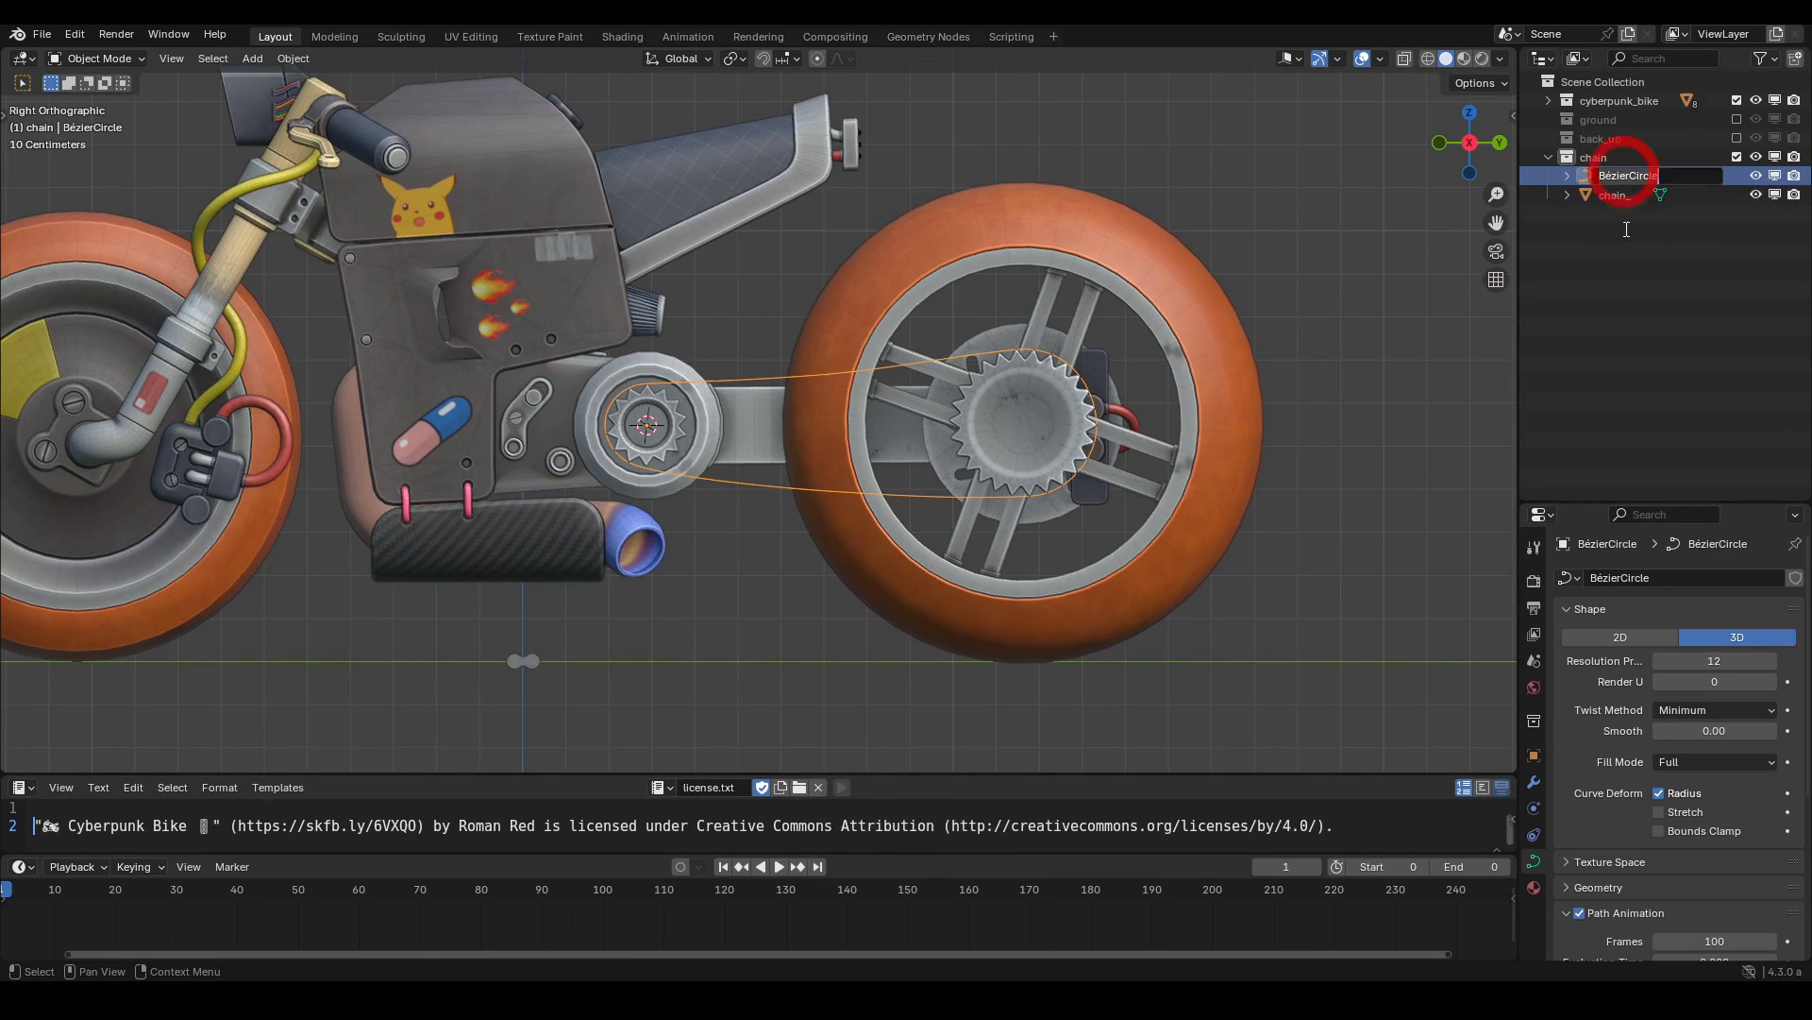
text(b)
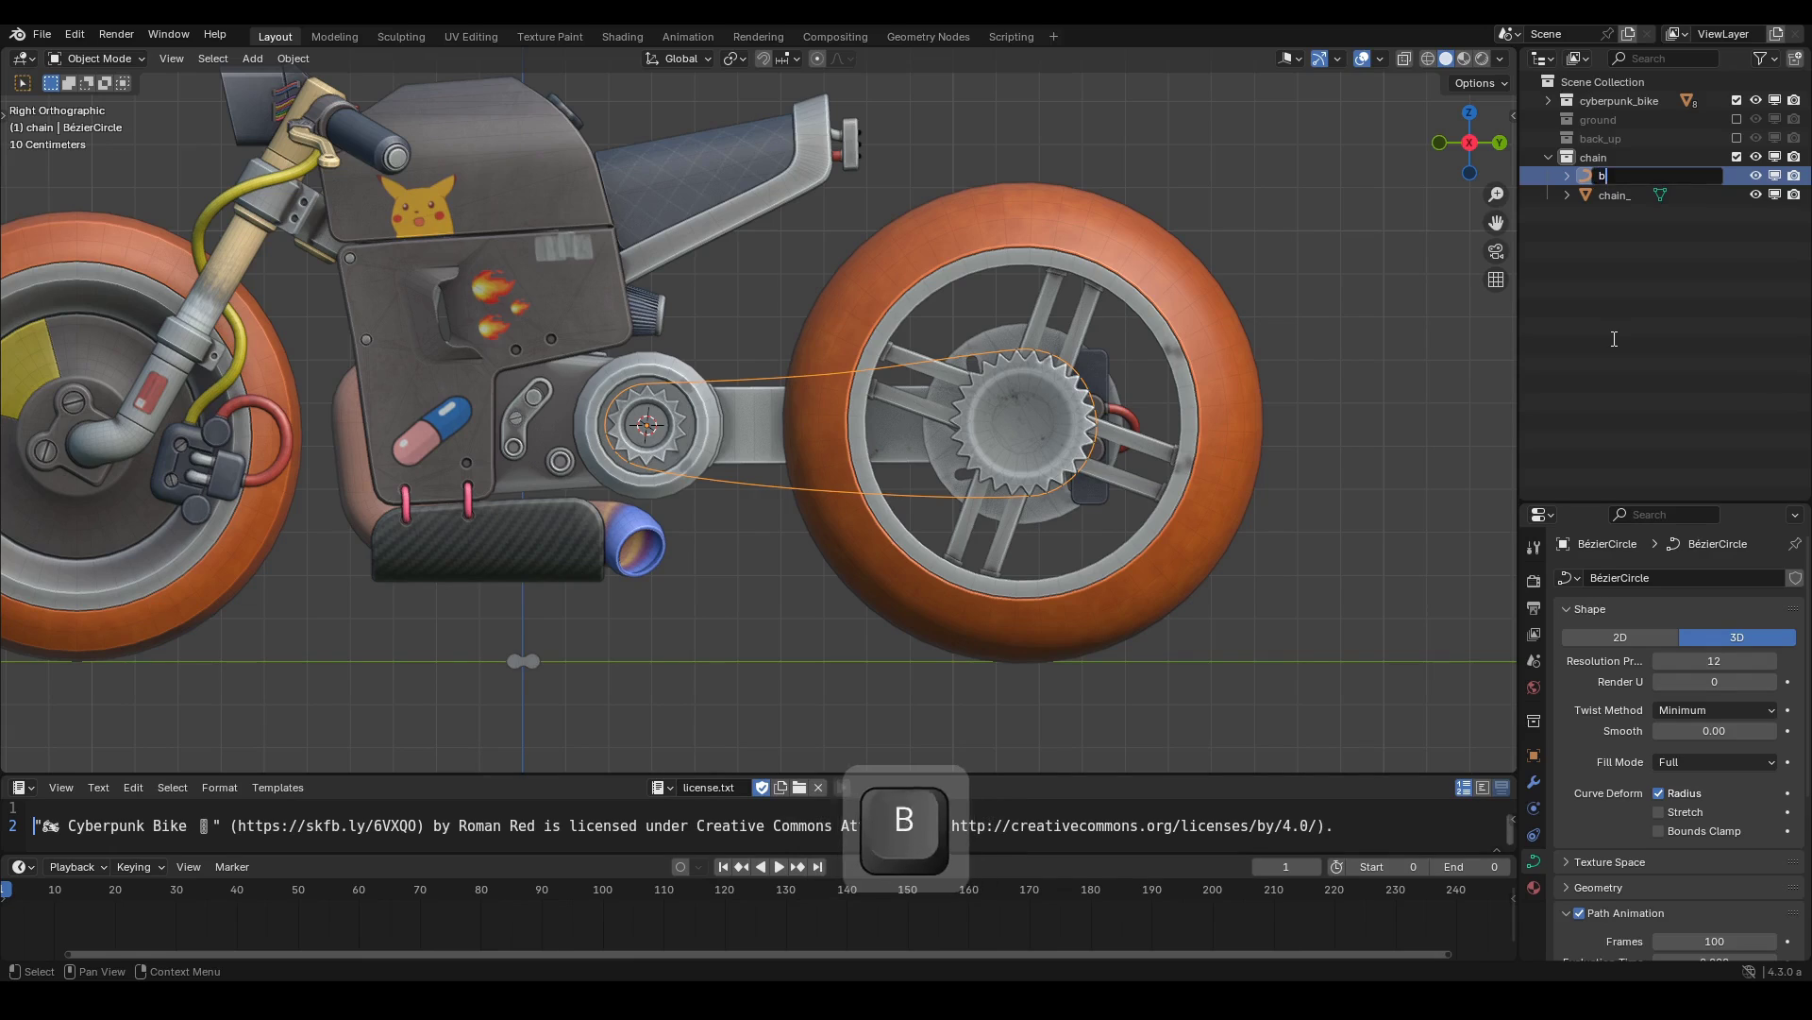
text(ike_ch)
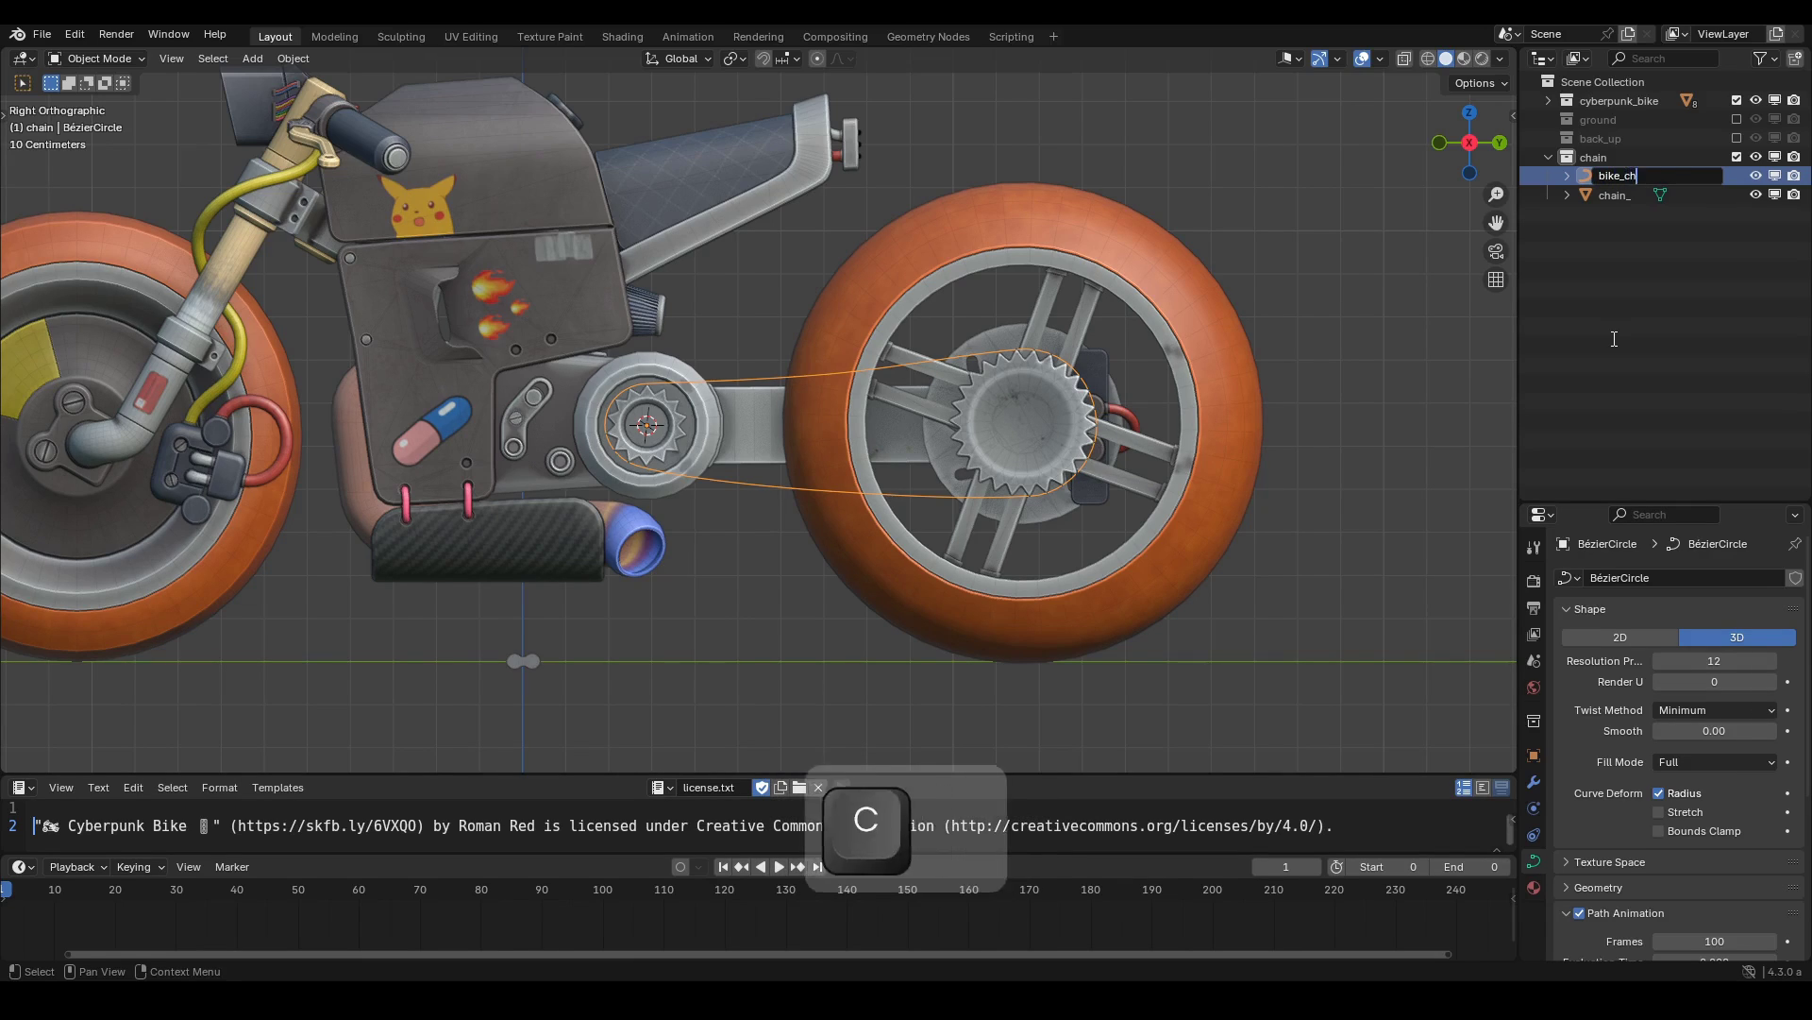
text(ain_curve)
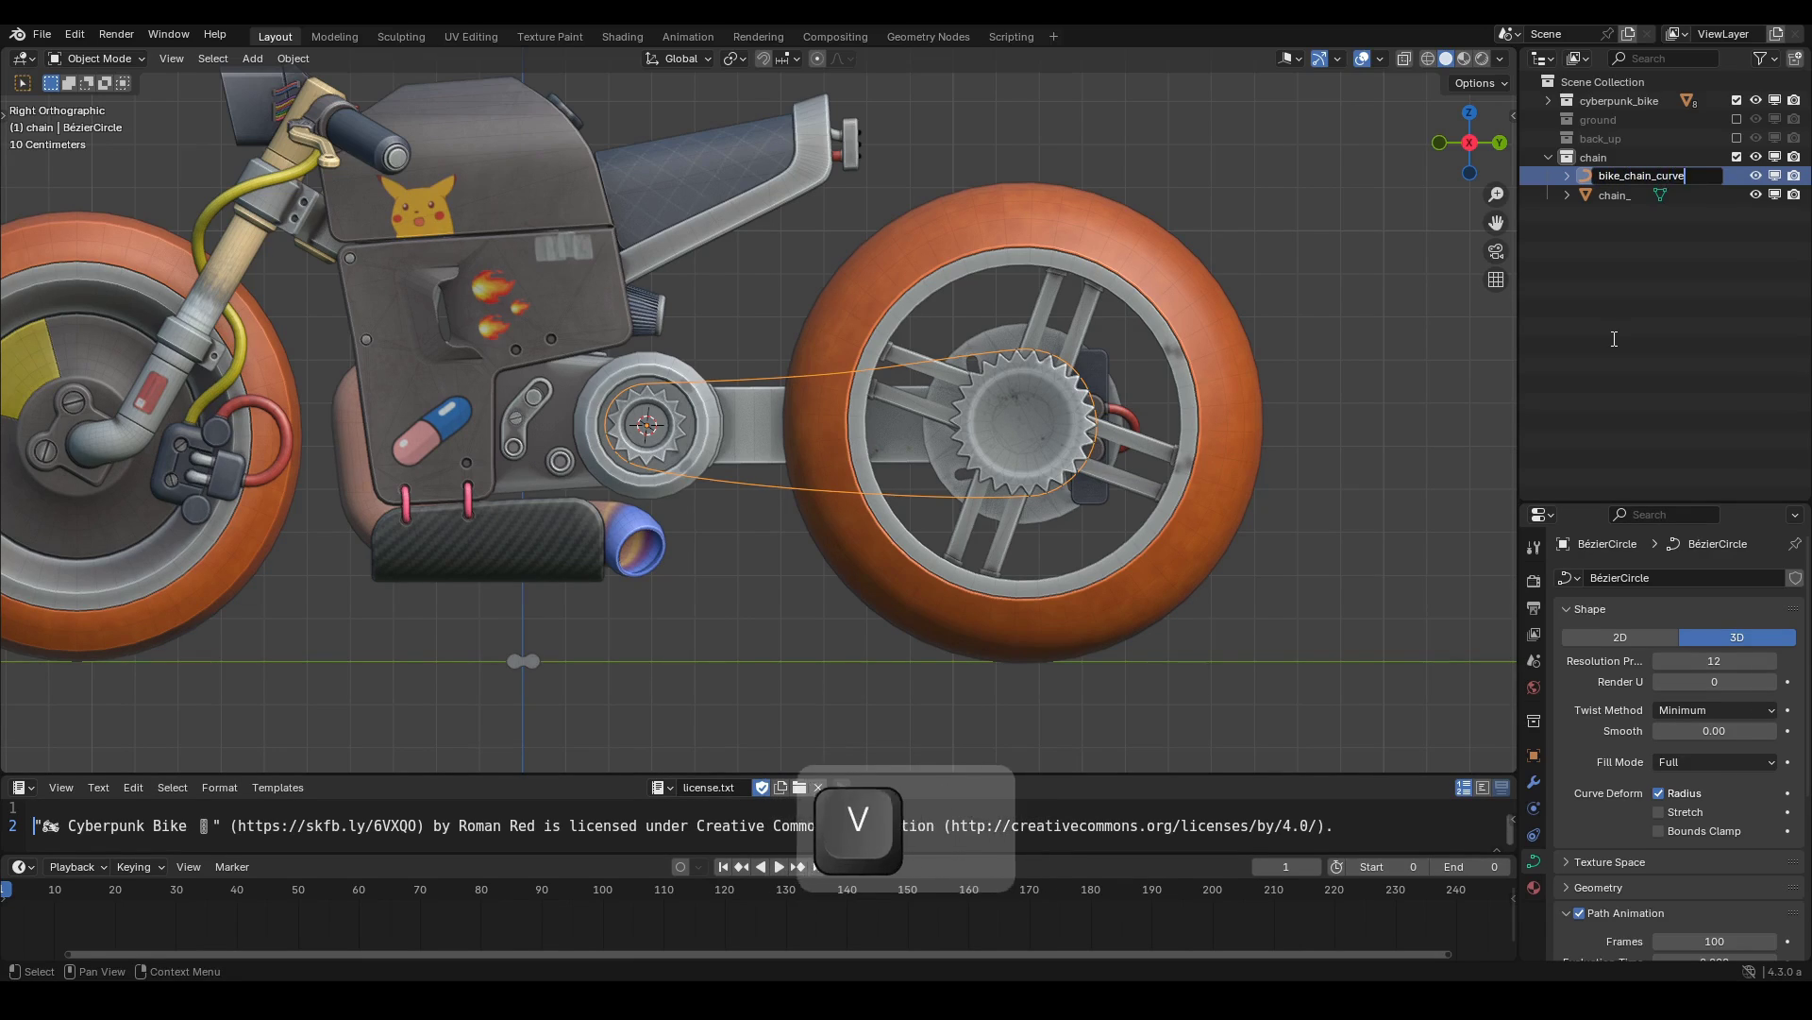
key(Return)
Select the chain link object beneath the bike and examine its mesh up close.
scroll(1369, 358, down, 1)
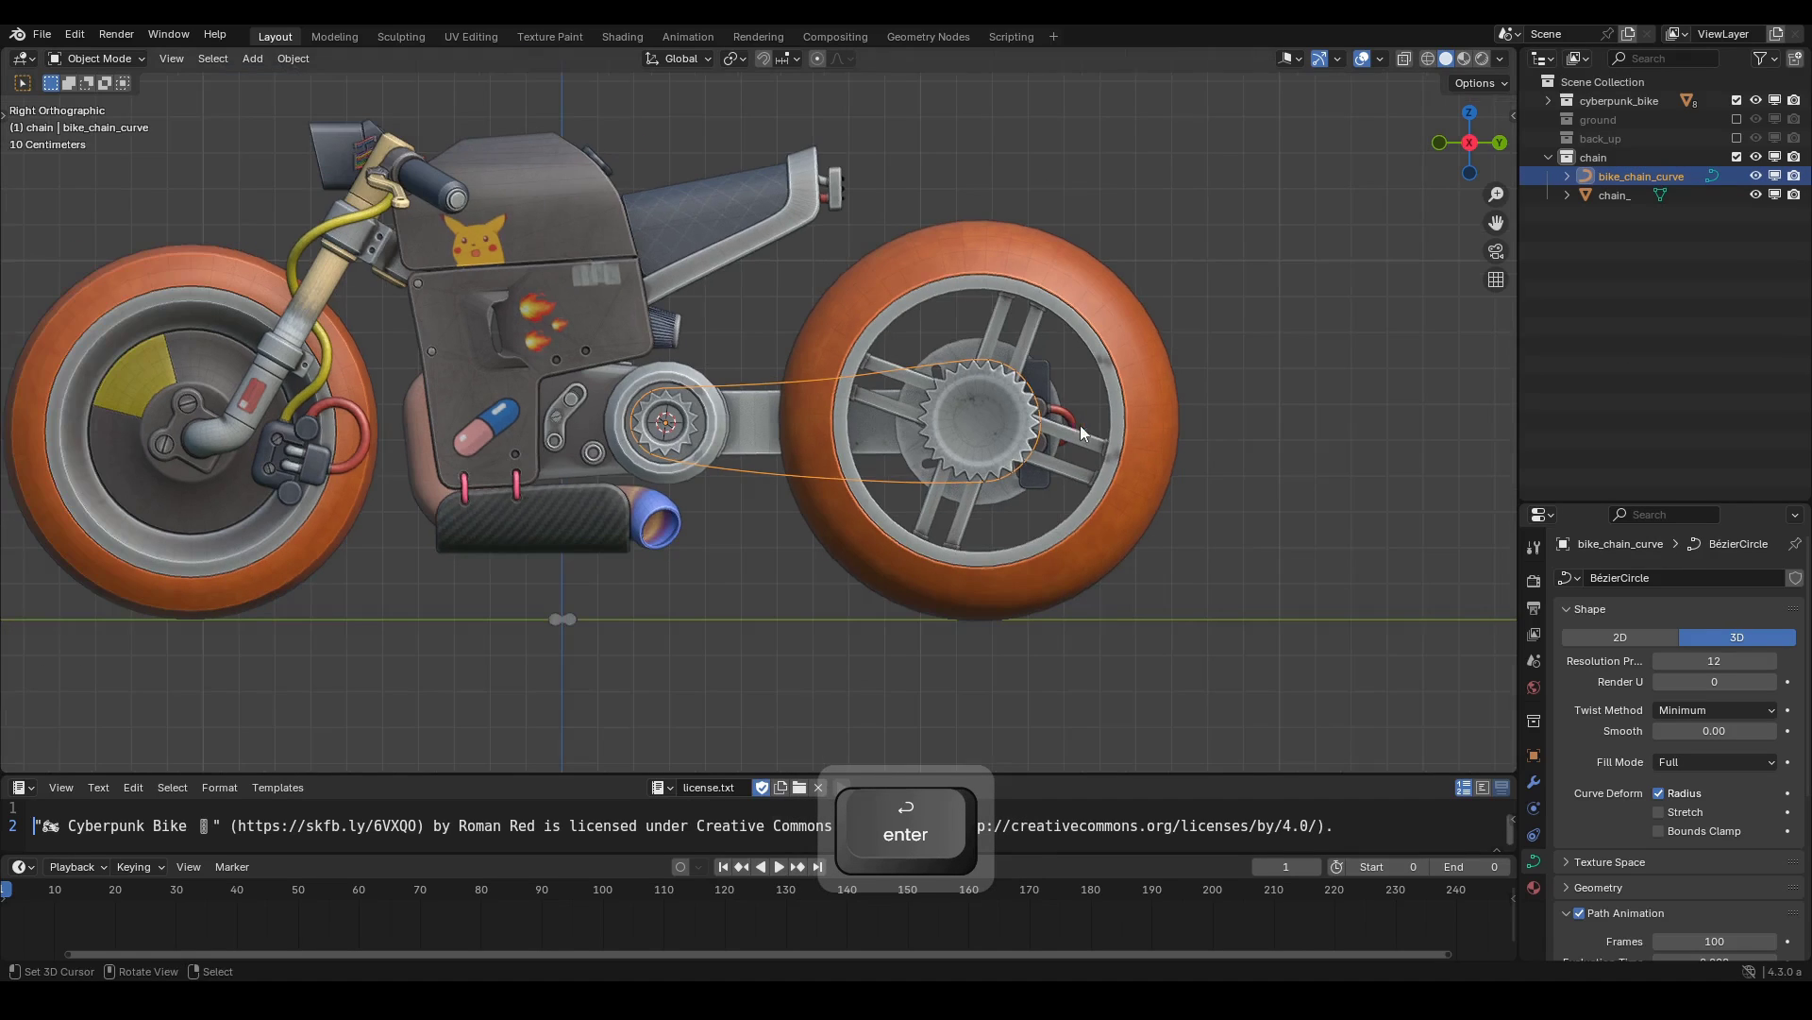
scroll(877, 377, down, 2)
middle_drag(896, 358, 1318, 253)
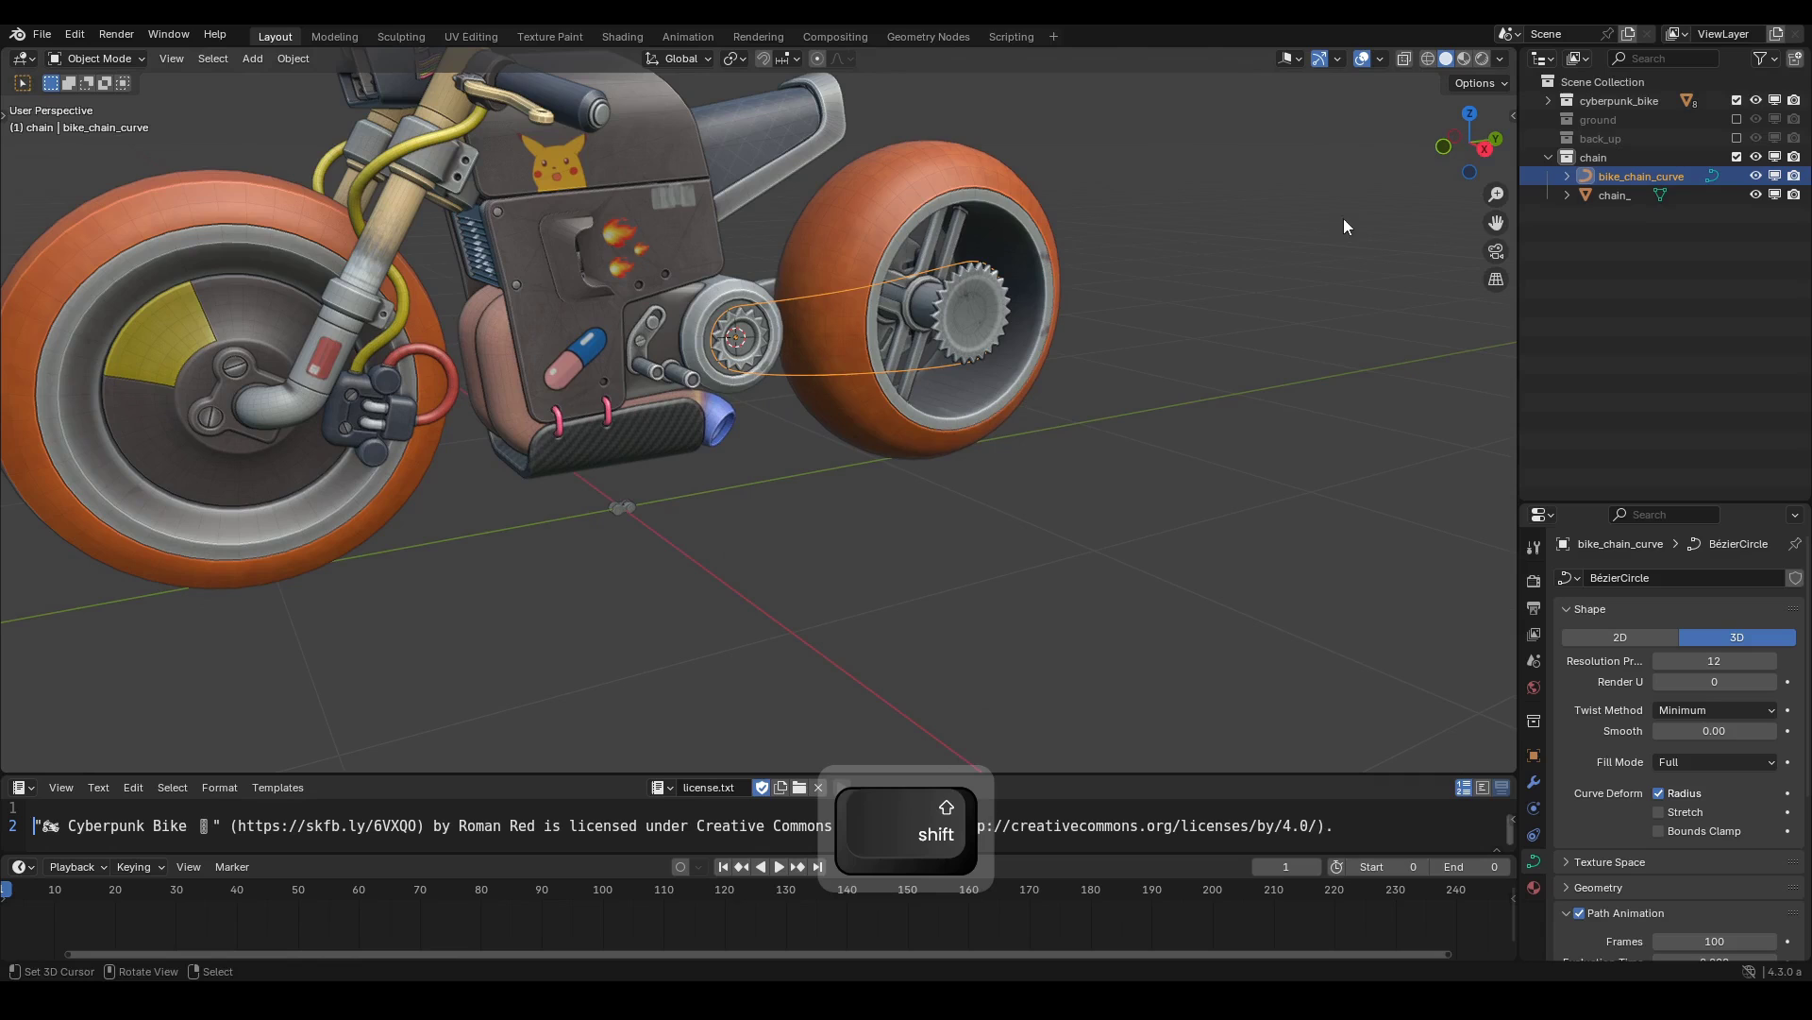
shift+middle_drag(1025, 208, 1027, 252)
click(627, 548)
key(g)
key(Escape)
scroll(648, 564, up, 4)
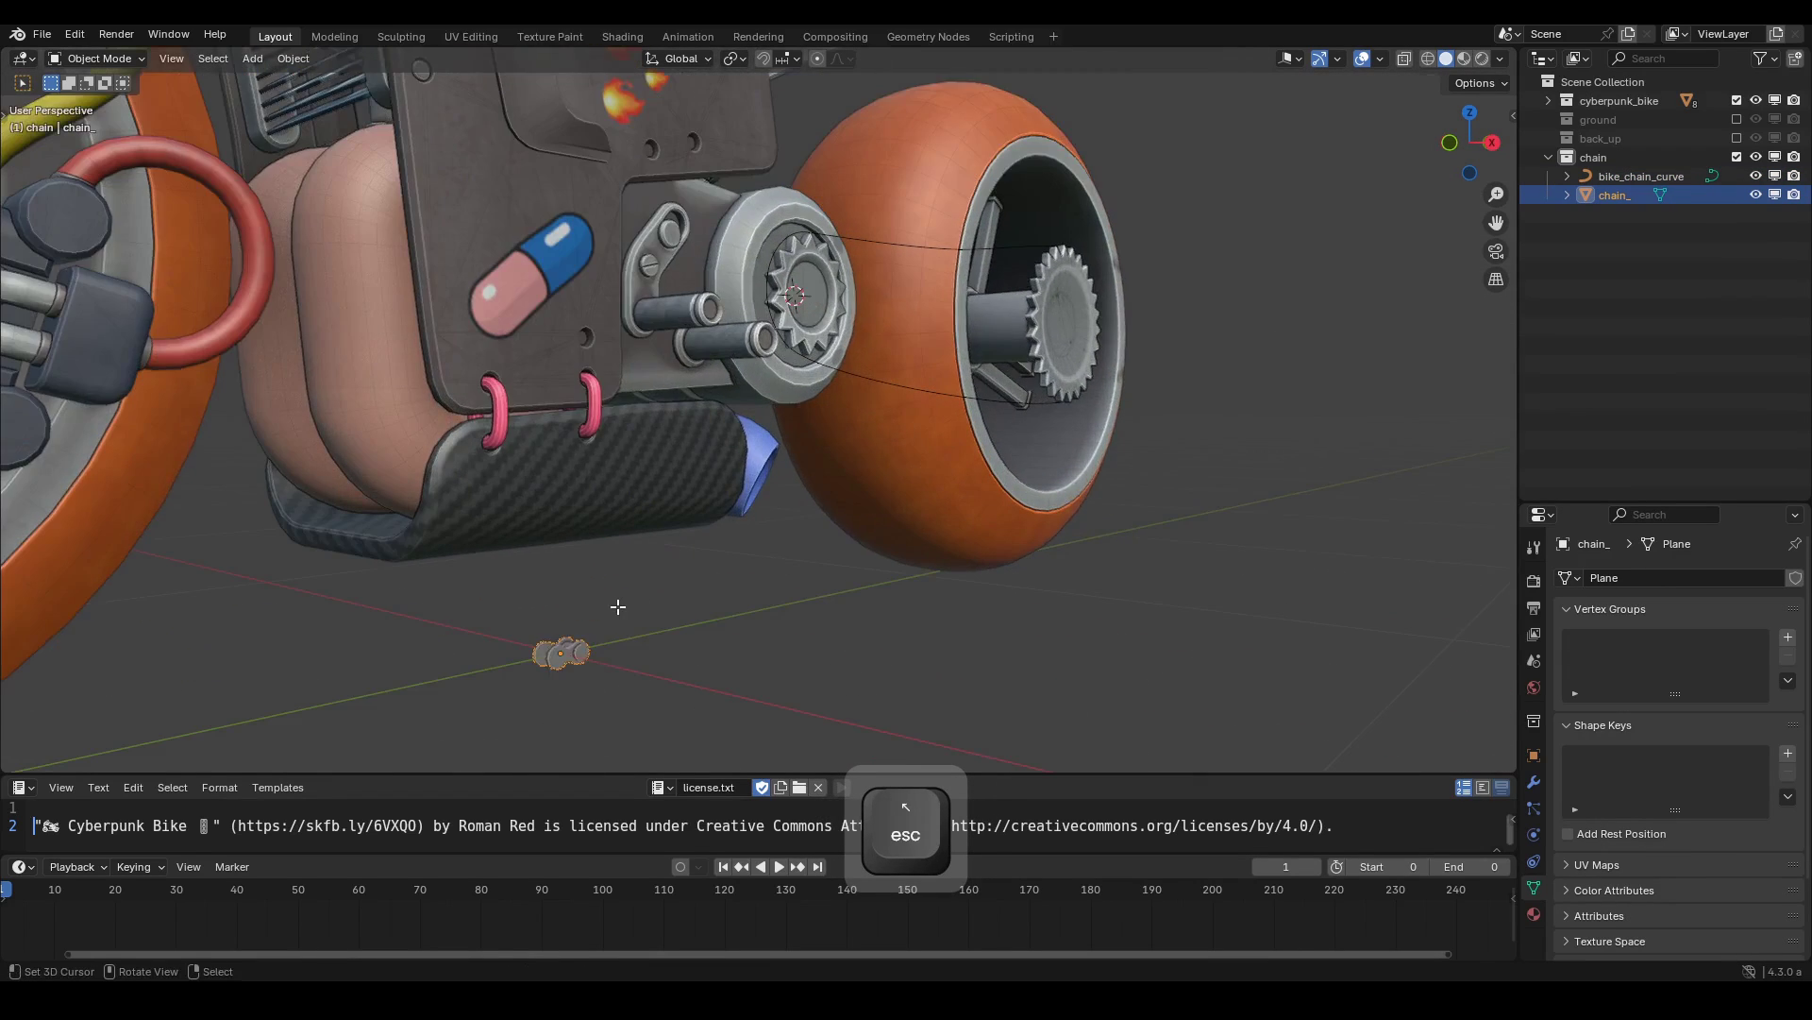
key(Tab)
key(KP_Decimal)
middle_drag(618, 606, 697, 446)
scroll(850, 404, down, 6)
key(Tab)
Move the chain link object out beside the rear wheel.
key(g)
click(1056, 265)
middle_drag(1055, 265, 757, 421)
Select bike_chain_curve and open the Array Object Along Spline settings of Vehicle Rig Factory.
click(812, 417)
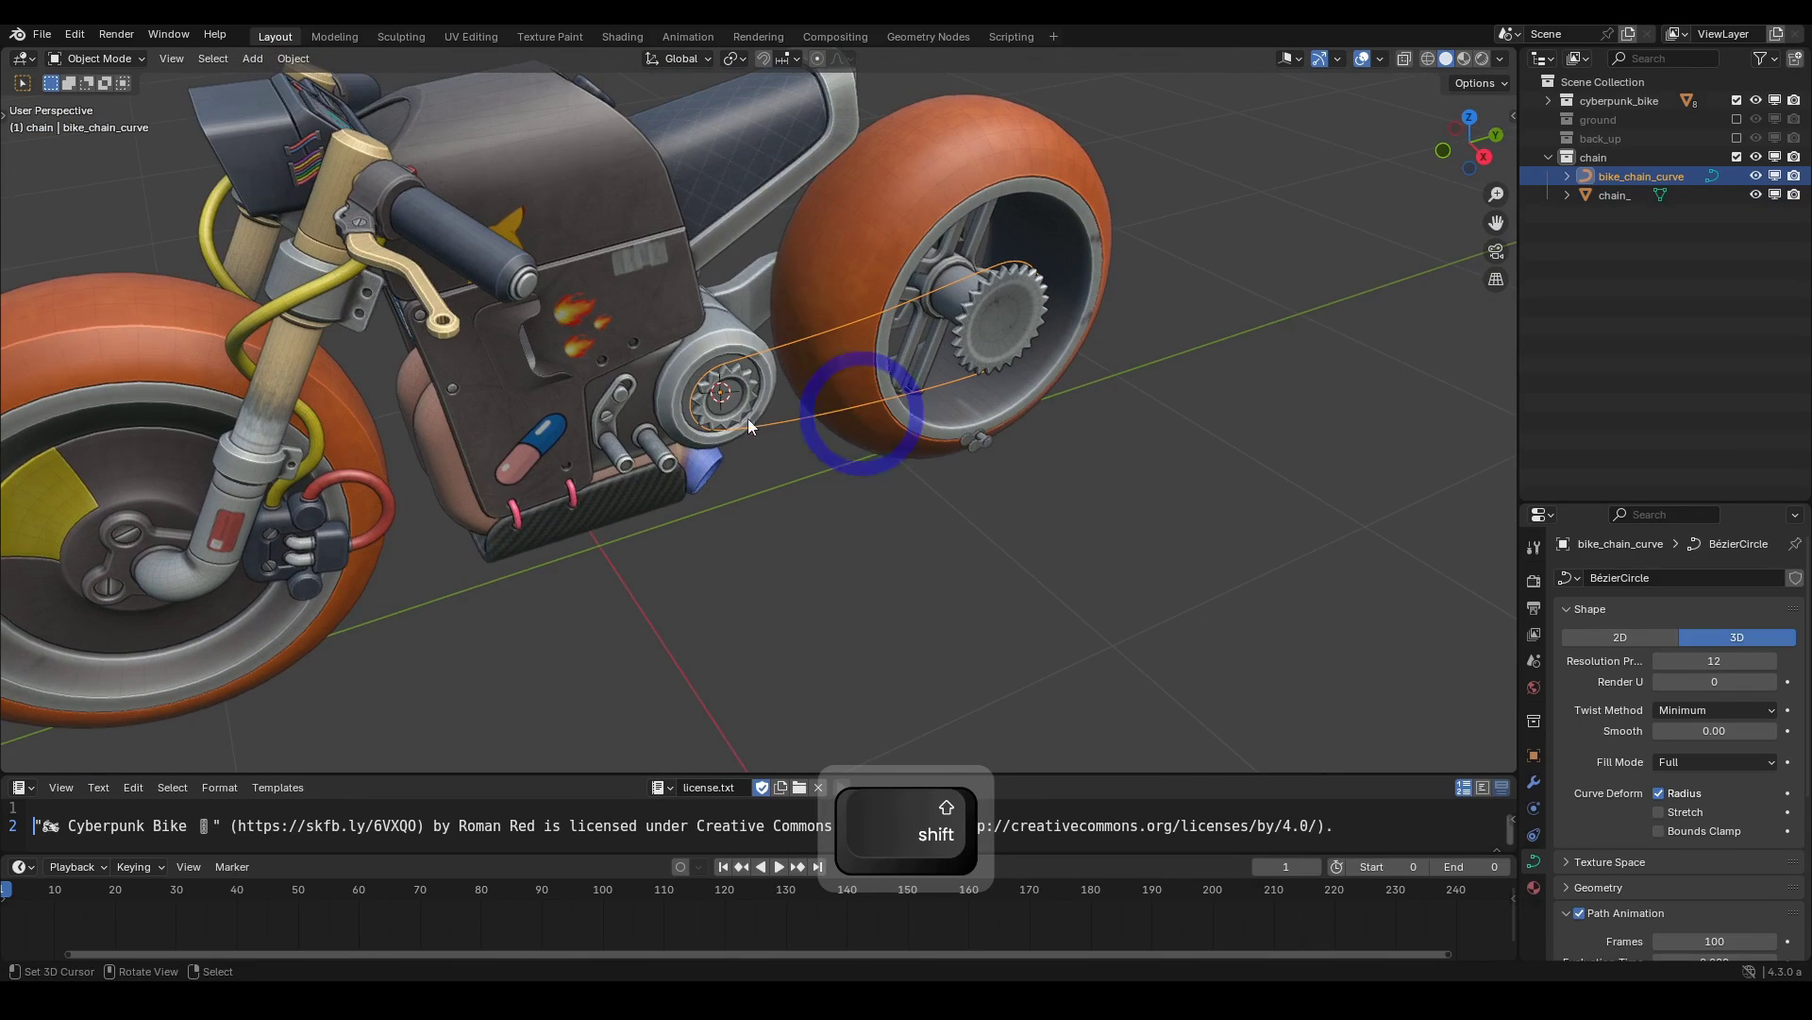
key(n)
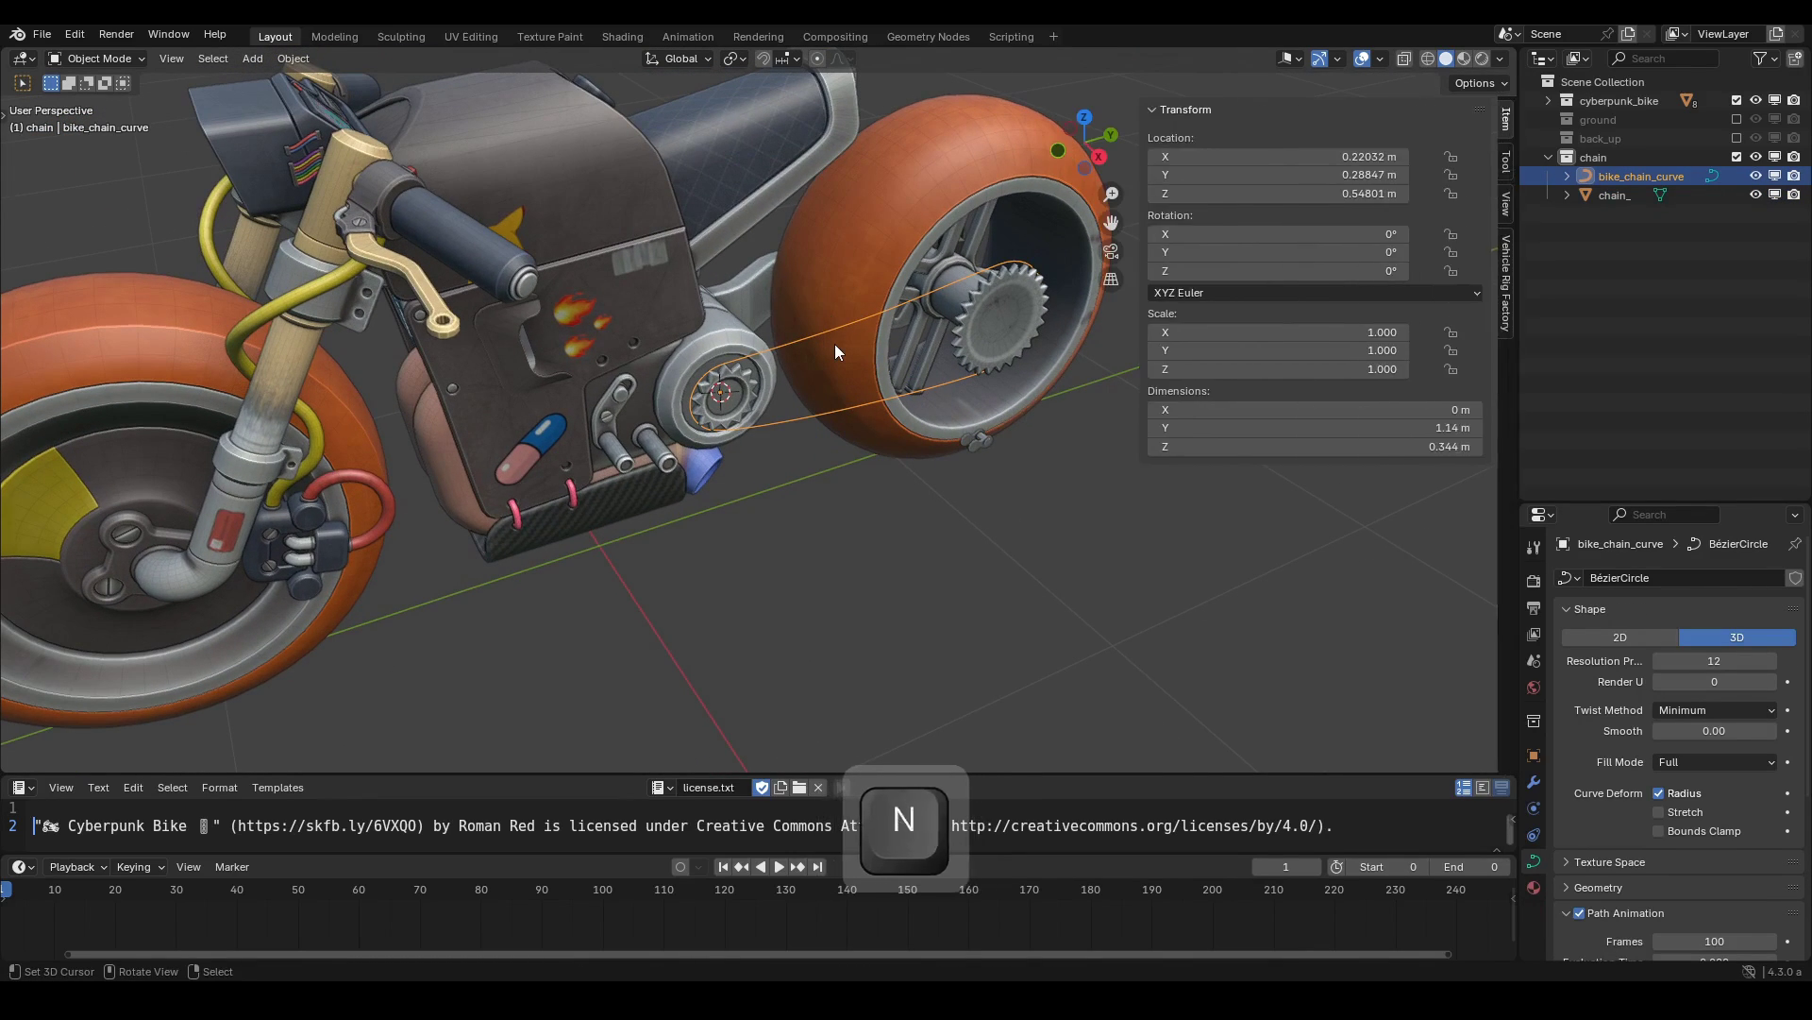
click(1508, 285)
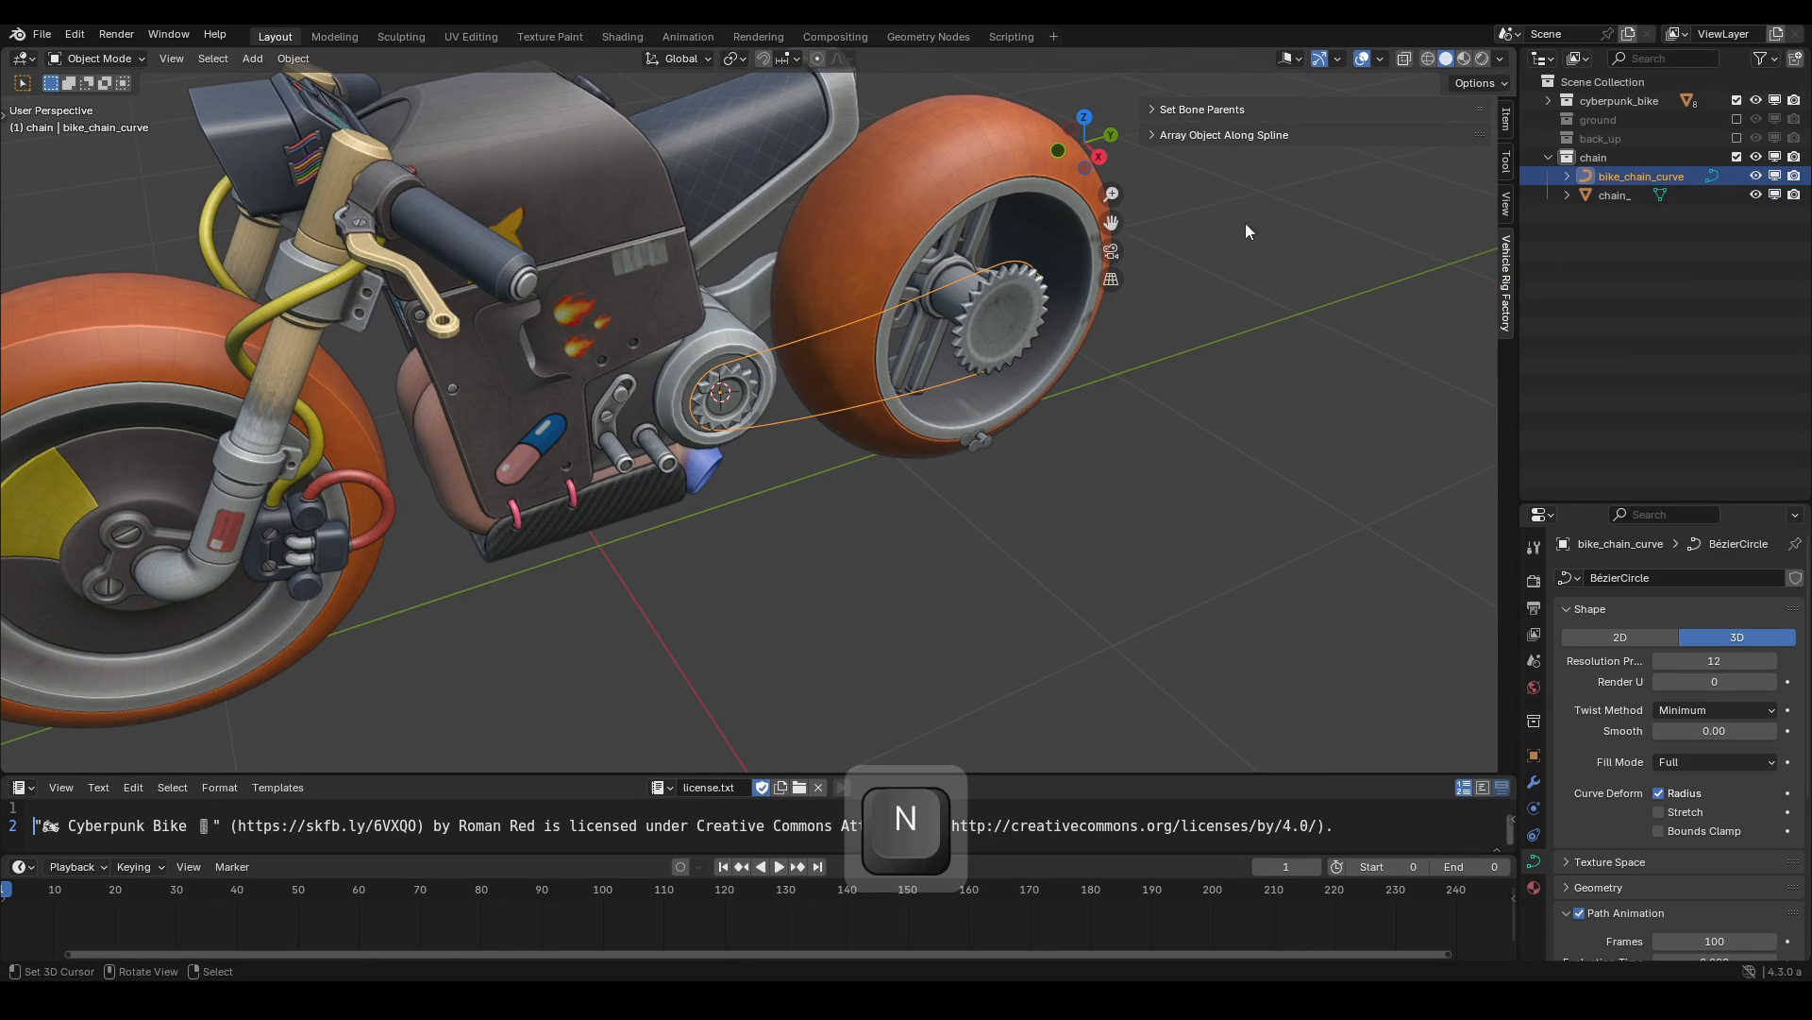
click(1276, 134)
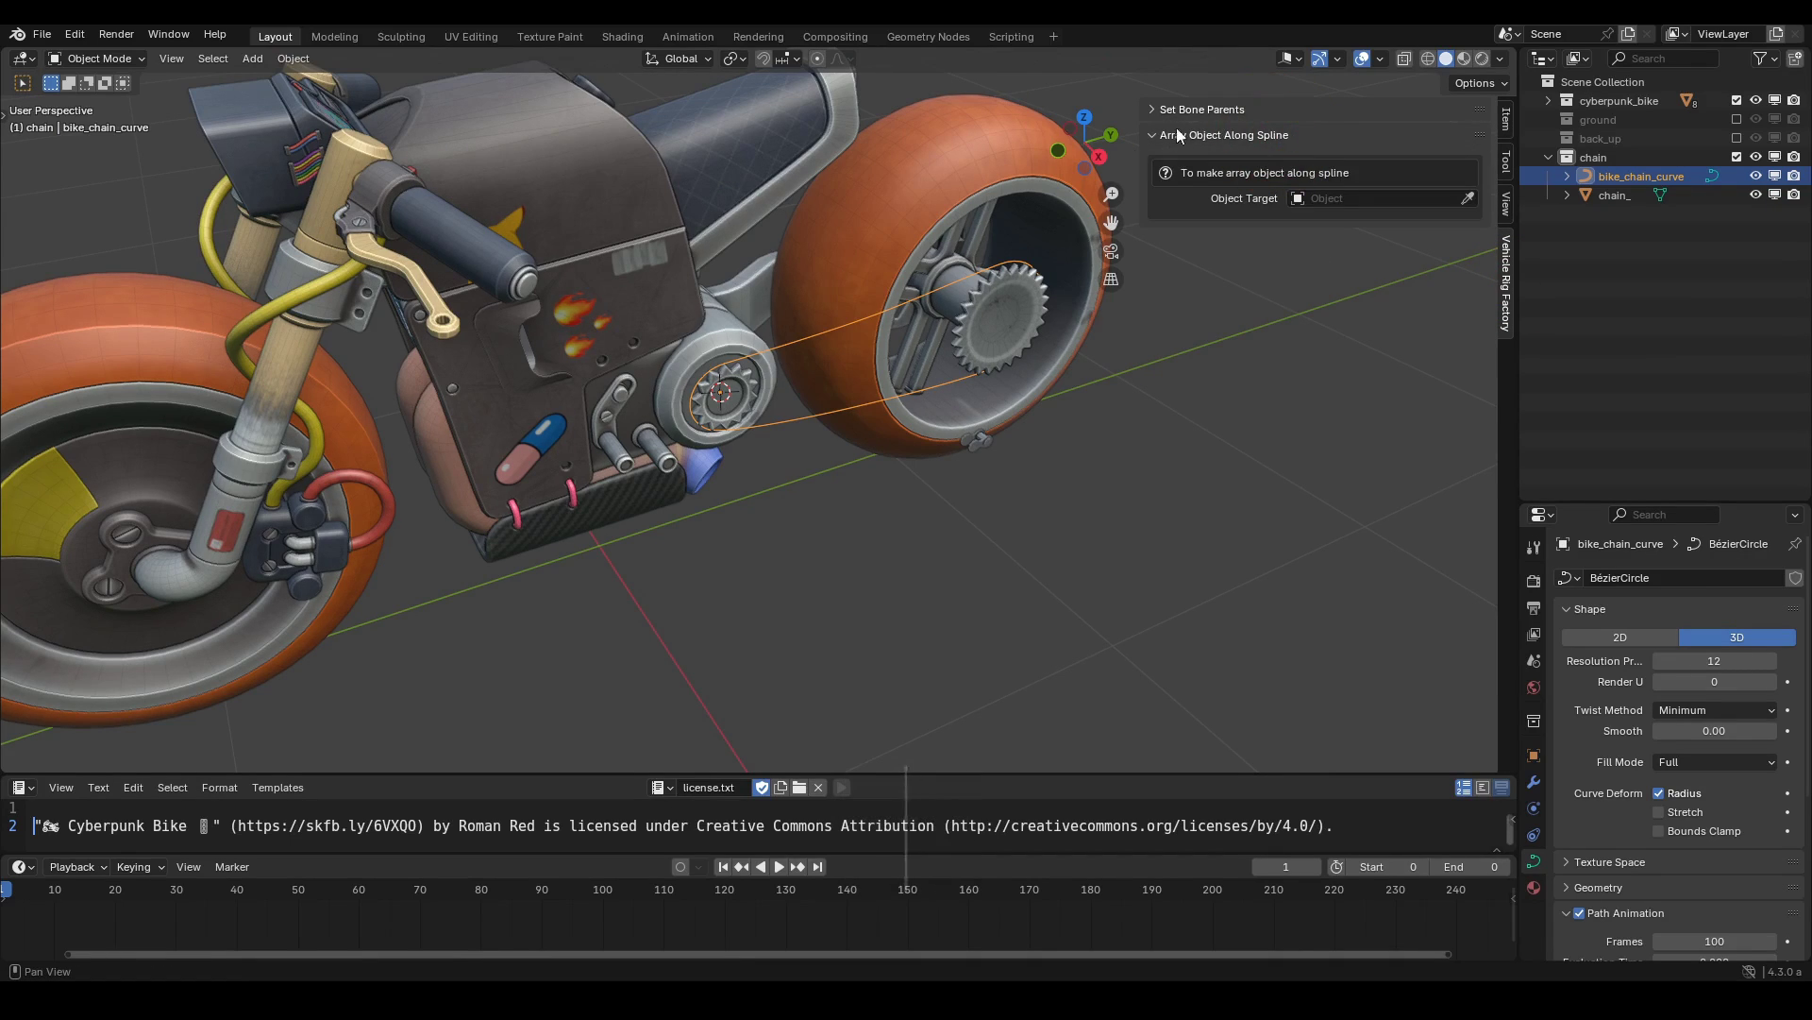
scroll(809, 348, up, 5)
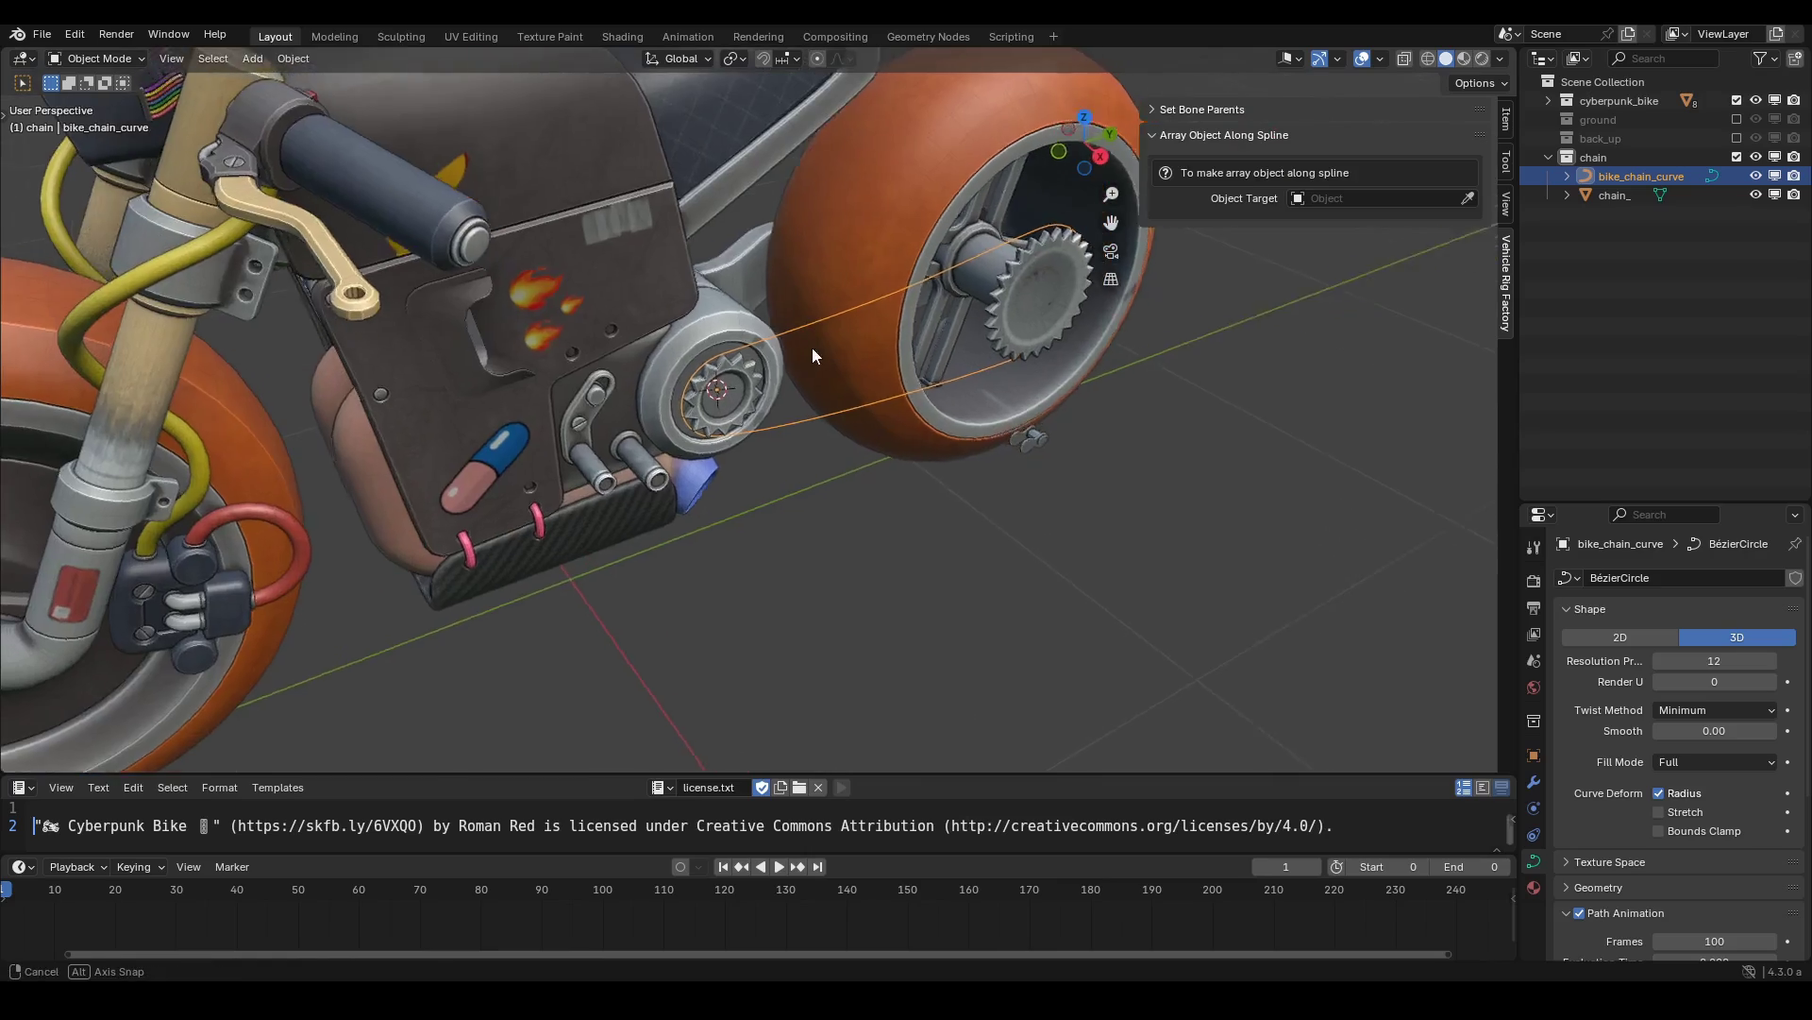
key(g)
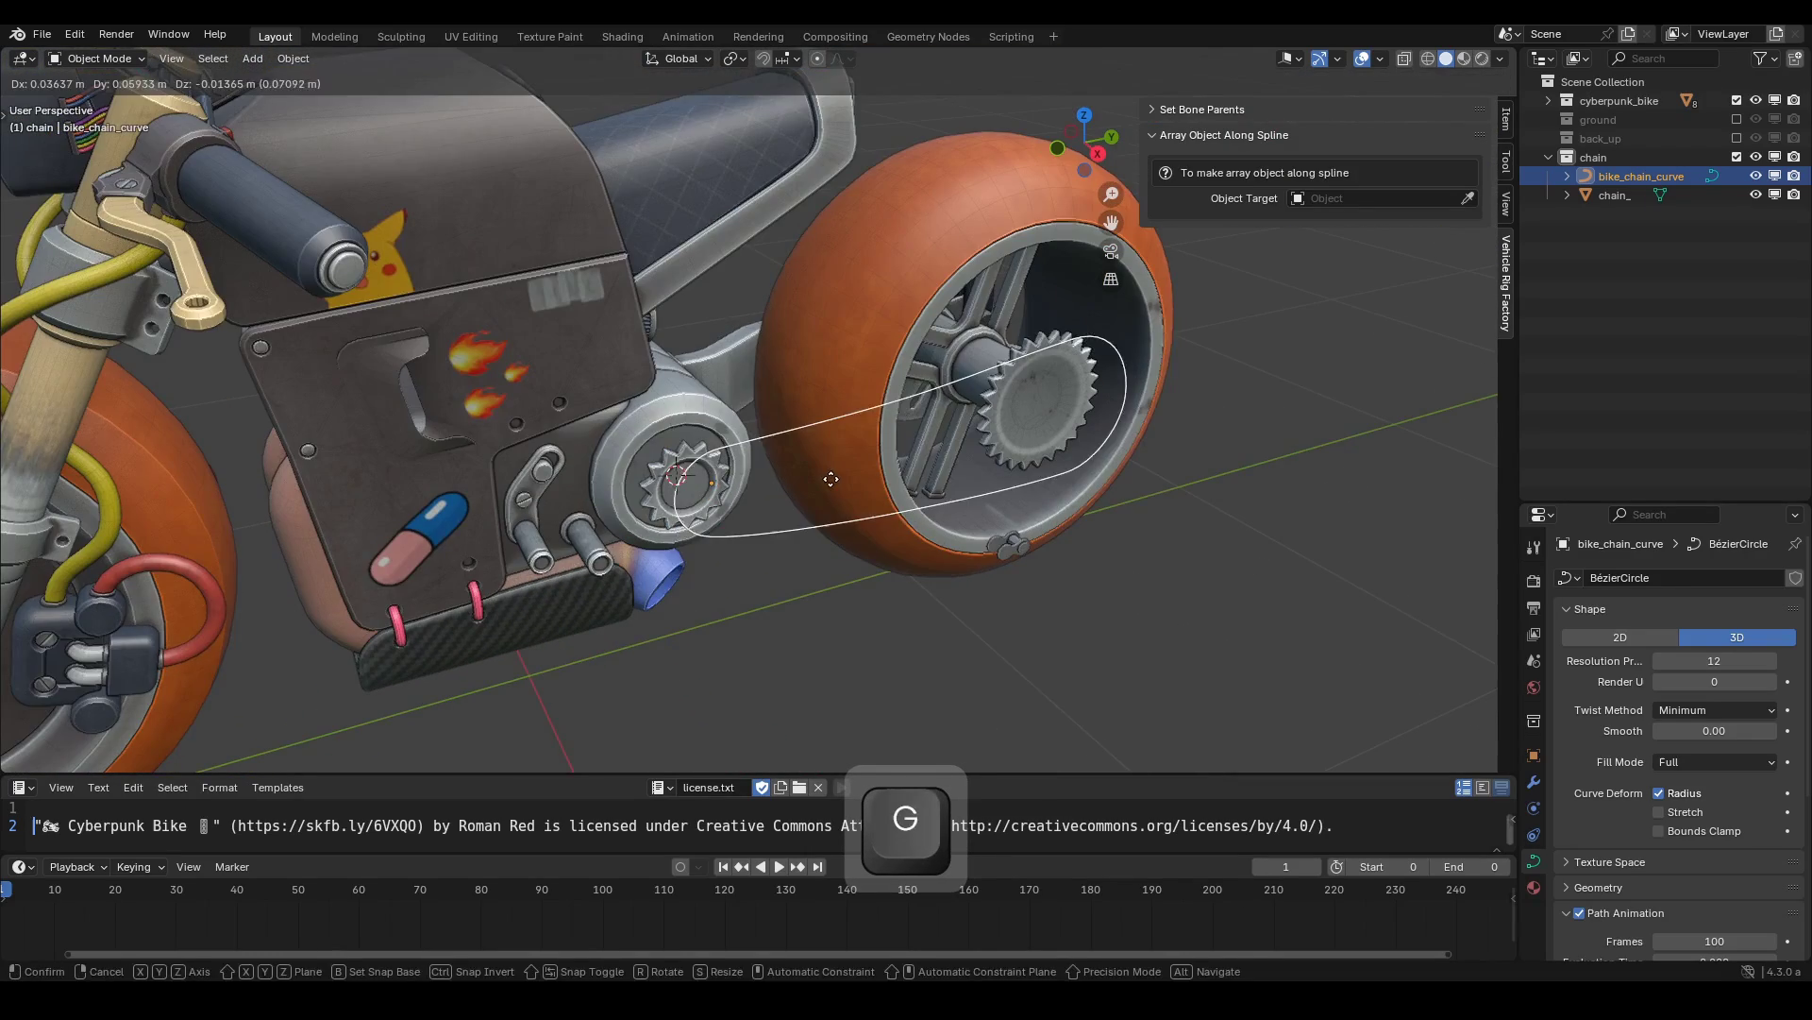
key(Escape)
middle_drag(836, 477, 882, 458)
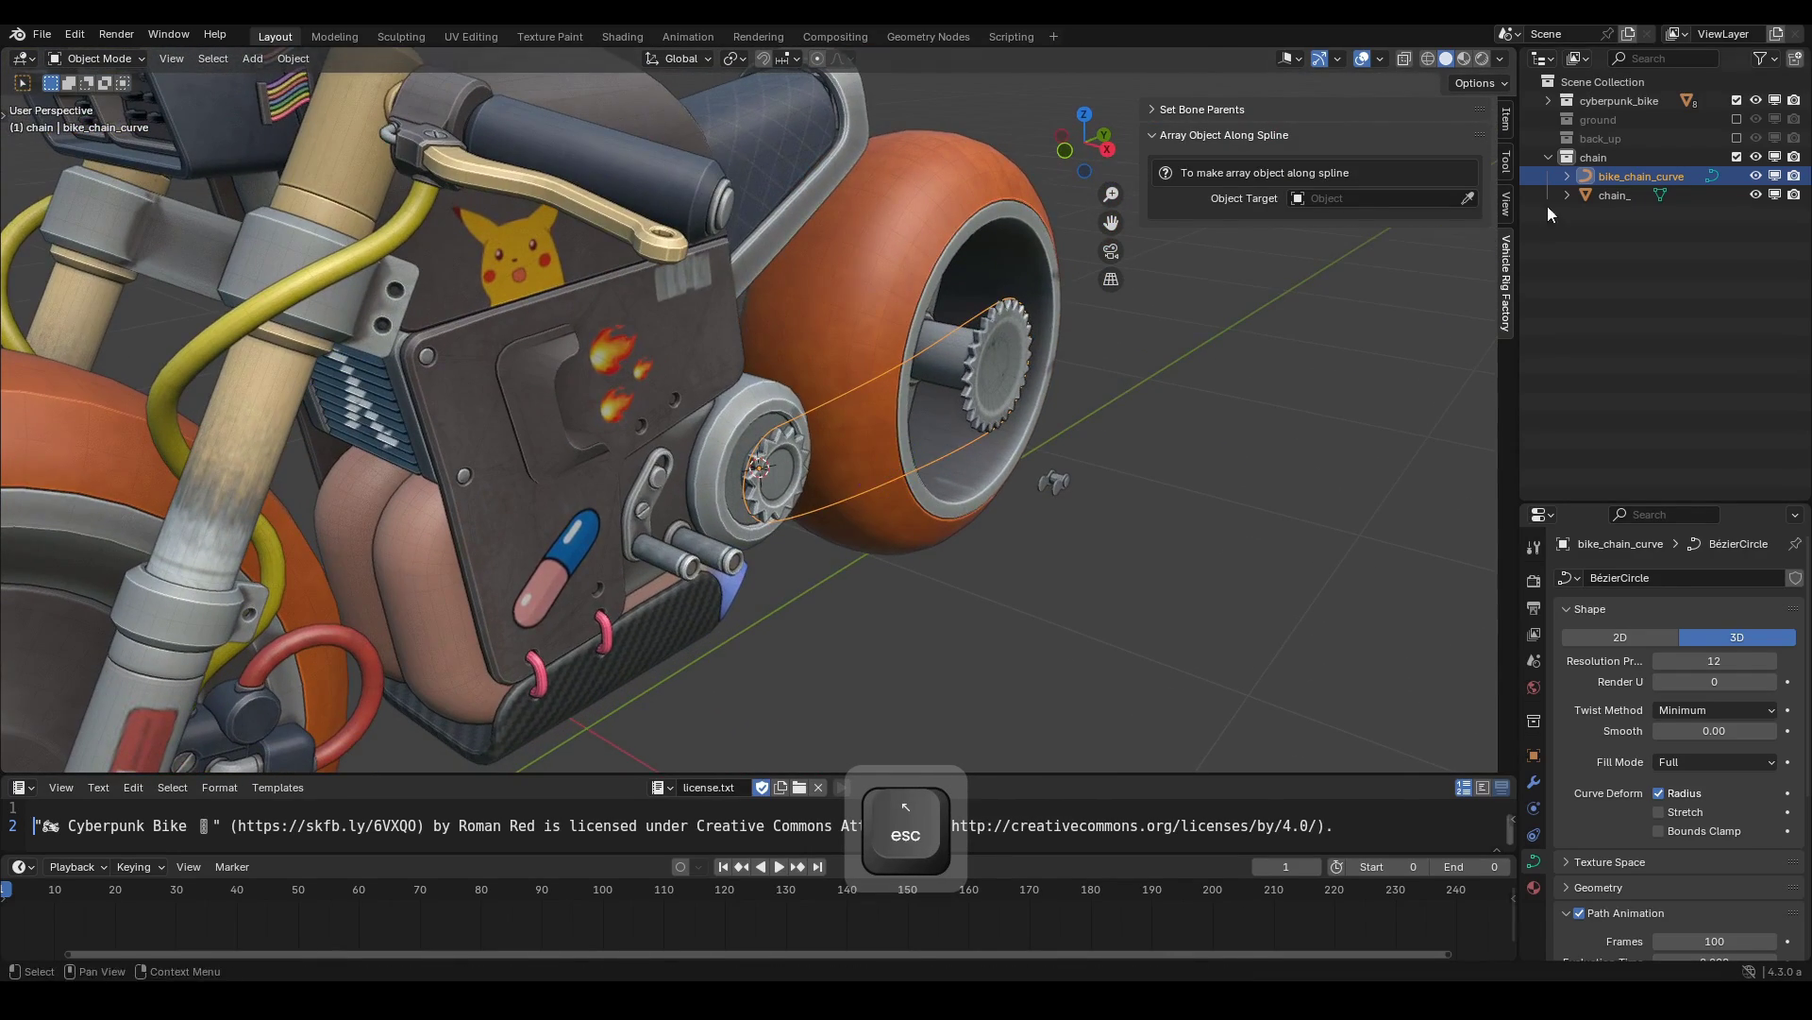
Pick the chain_ link as the object target and create the array object along the curve.
click(1468, 197)
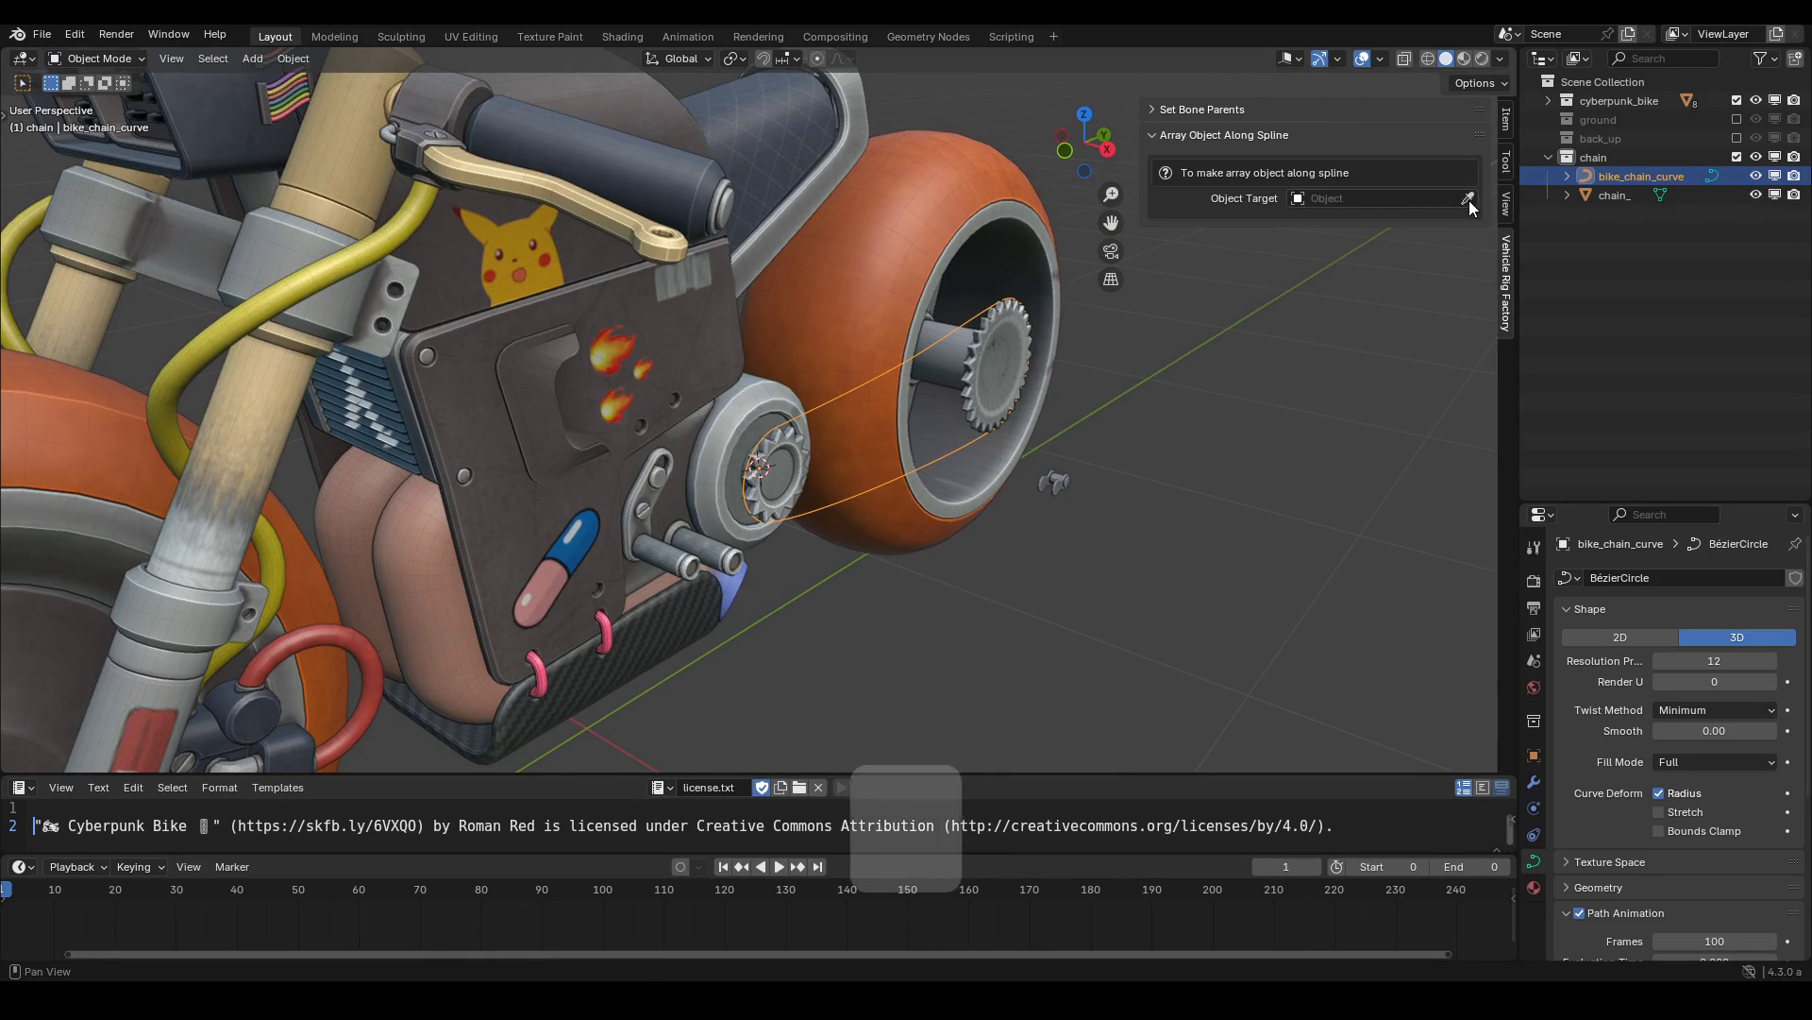
click(1056, 483)
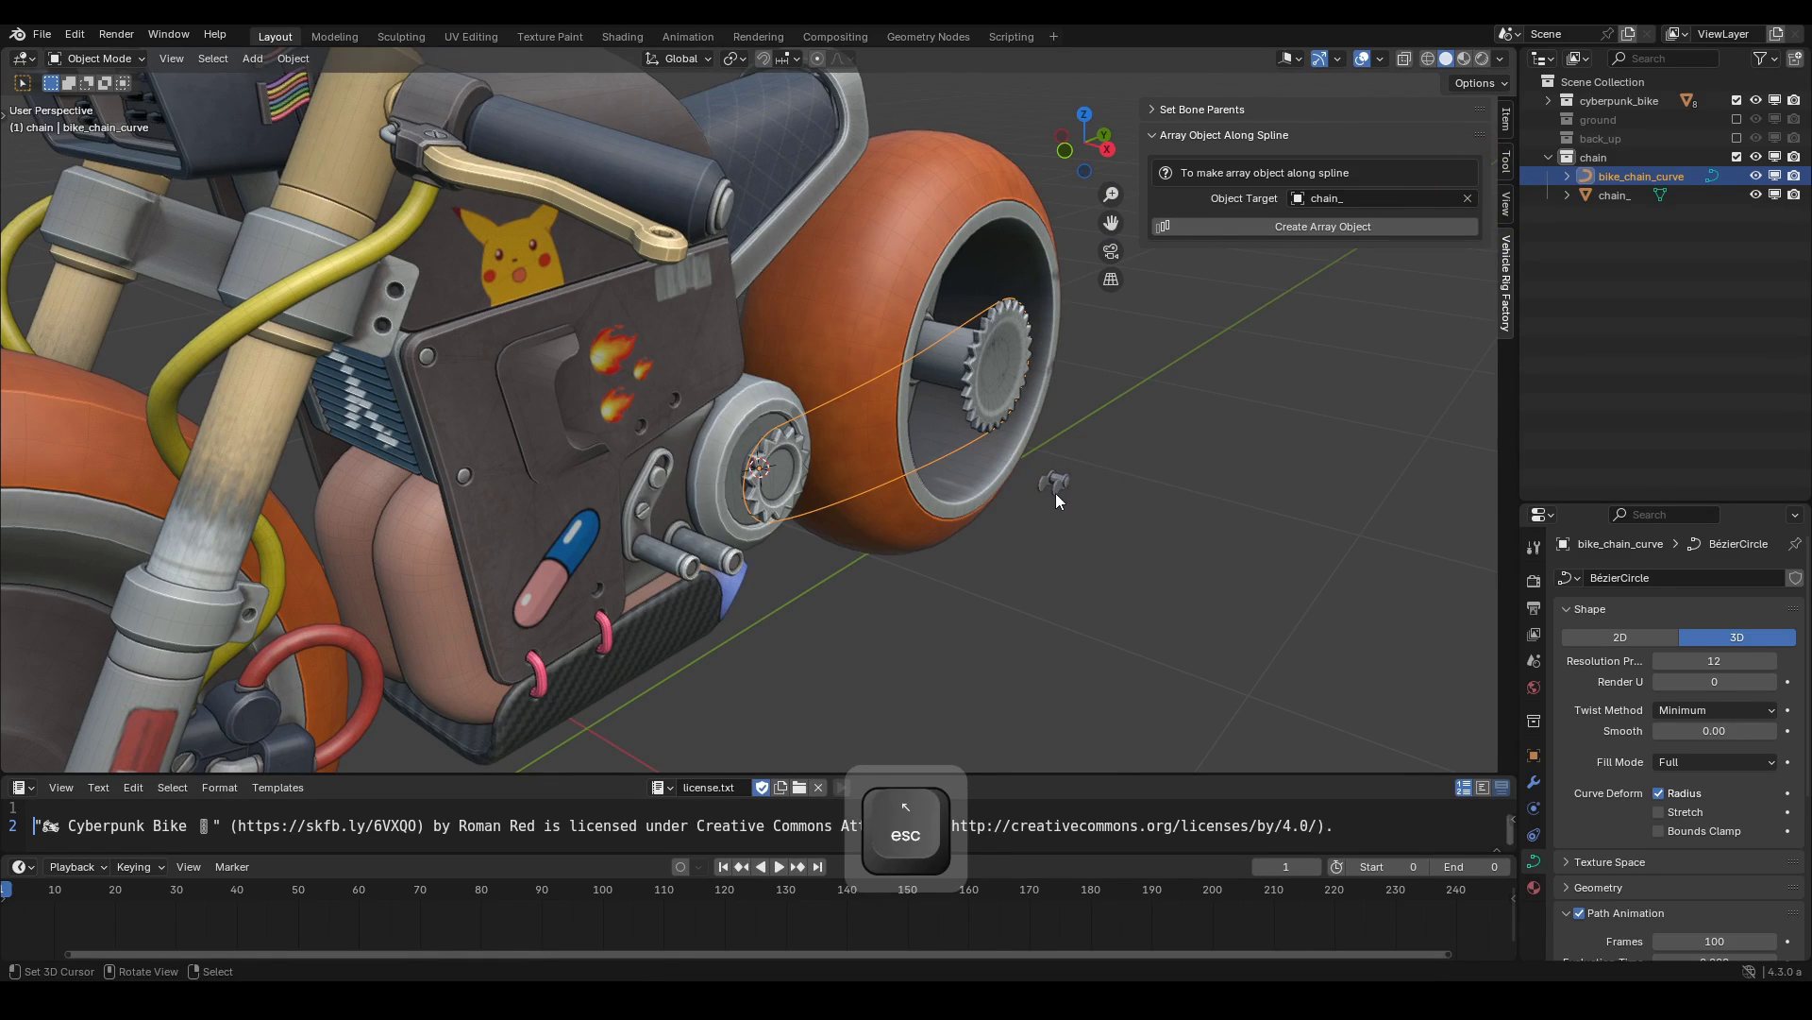
click(1310, 229)
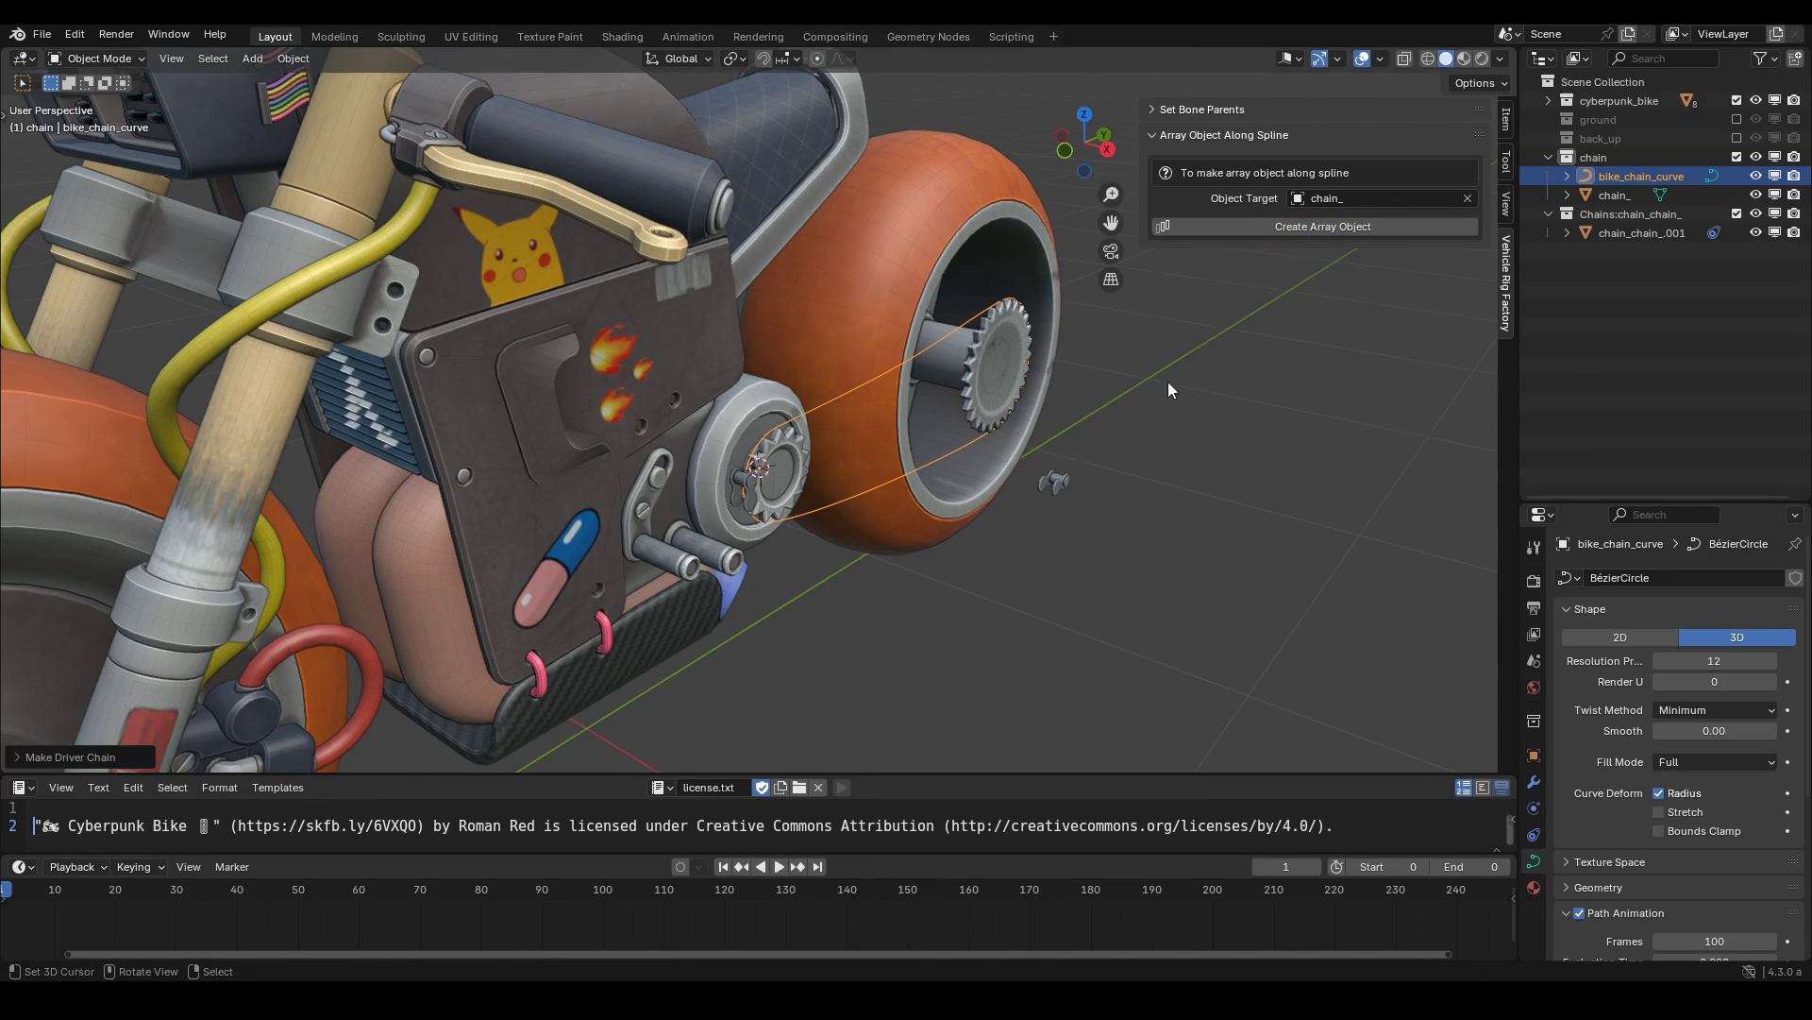
scroll(798, 563, up, 1)
scroll(798, 563, up, 4)
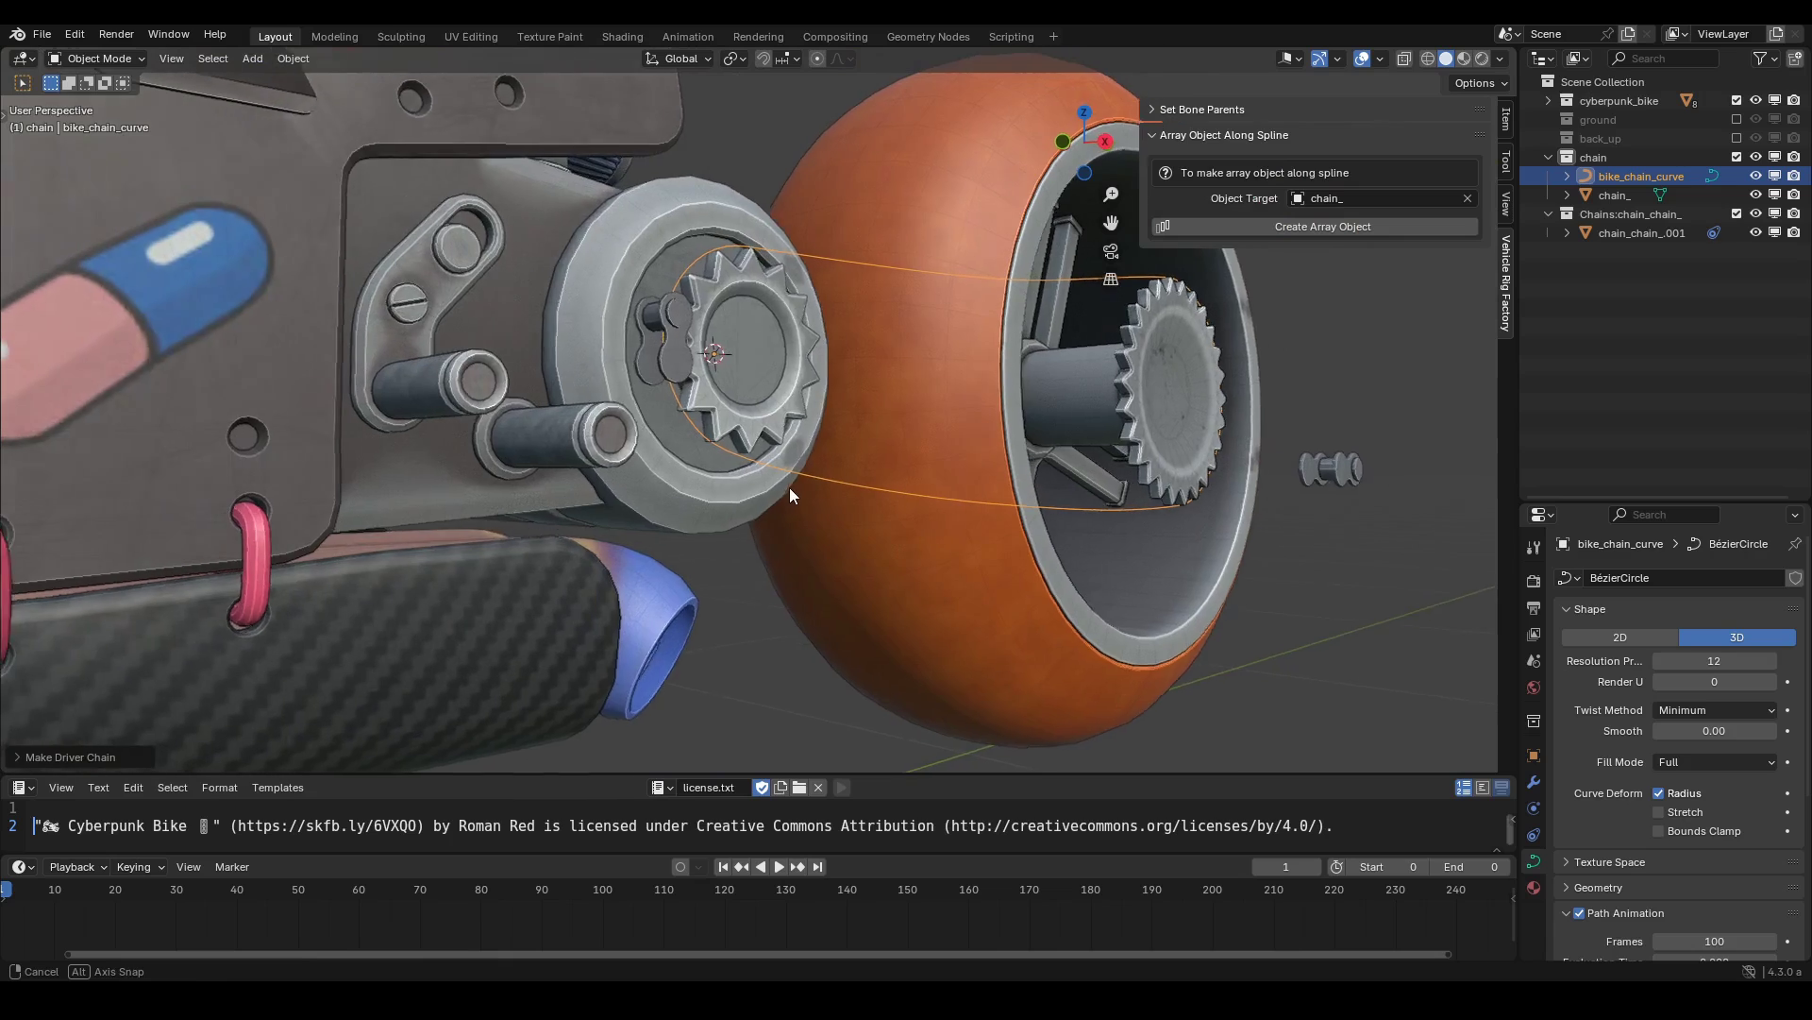
middle_drag(789, 488, 694, 433)
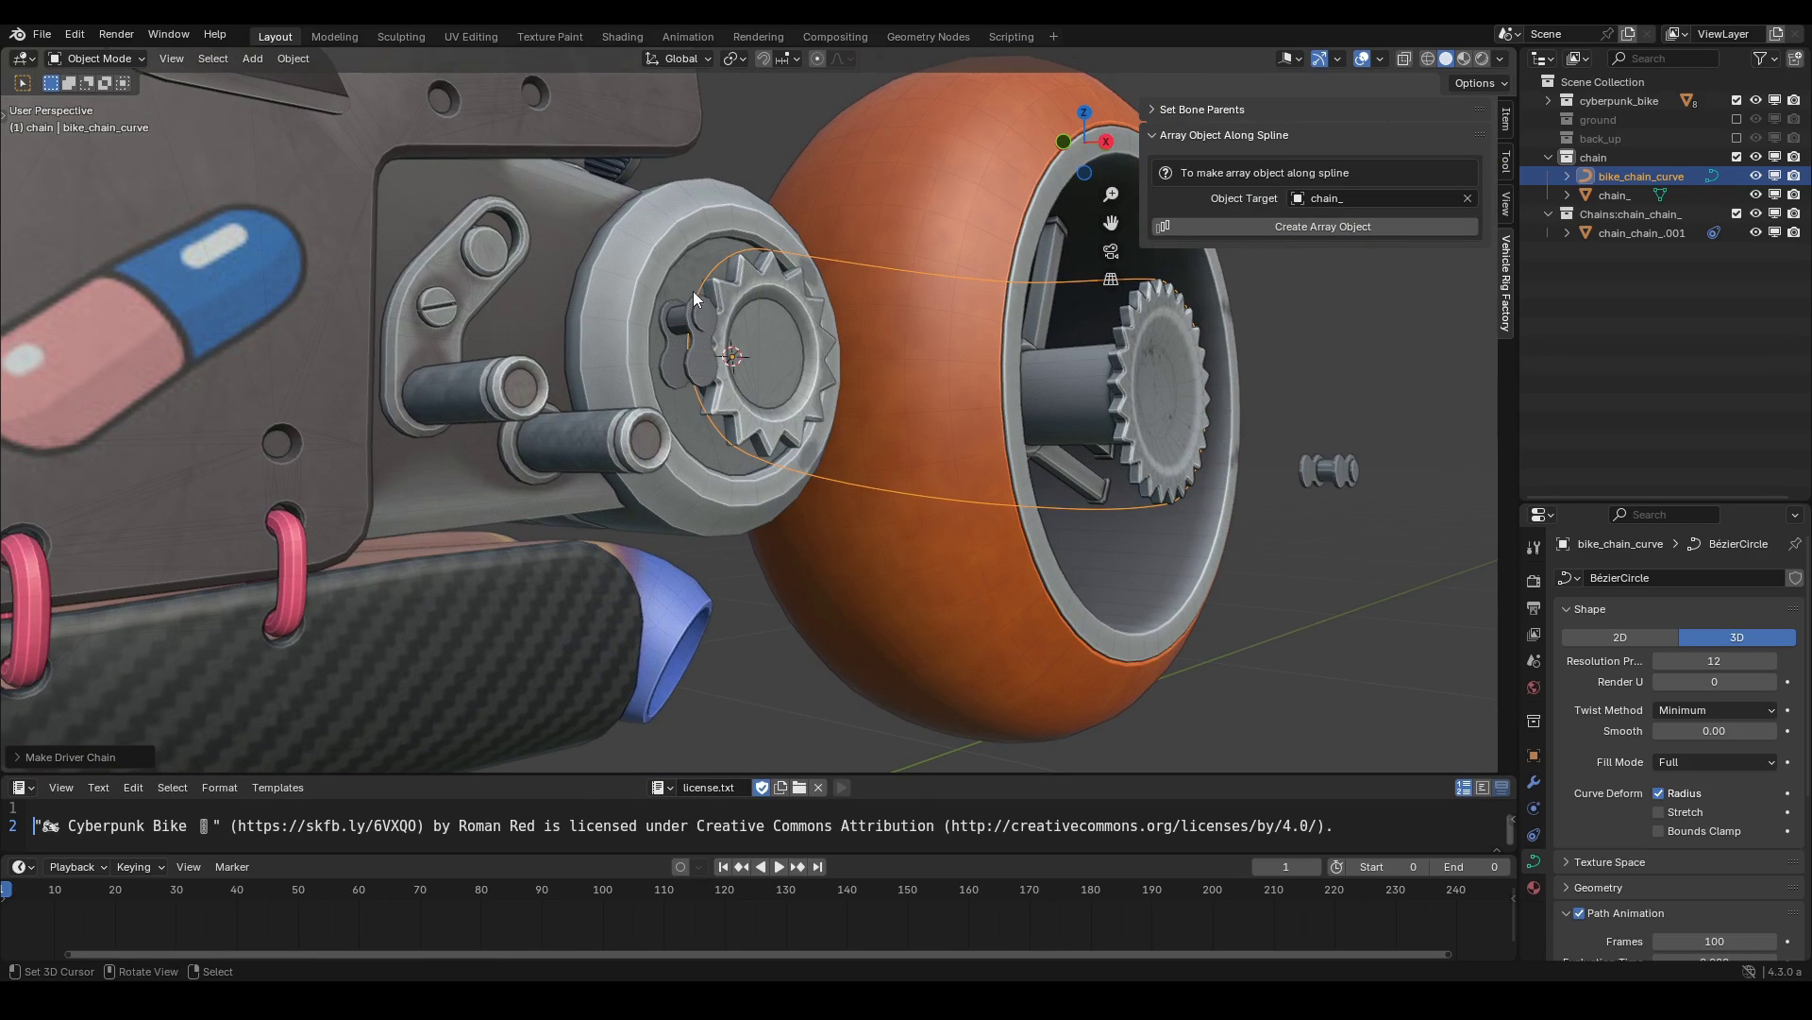
Set the chain array's count to 2, its distance to 1.62 and its offset to 0.
click(89, 755)
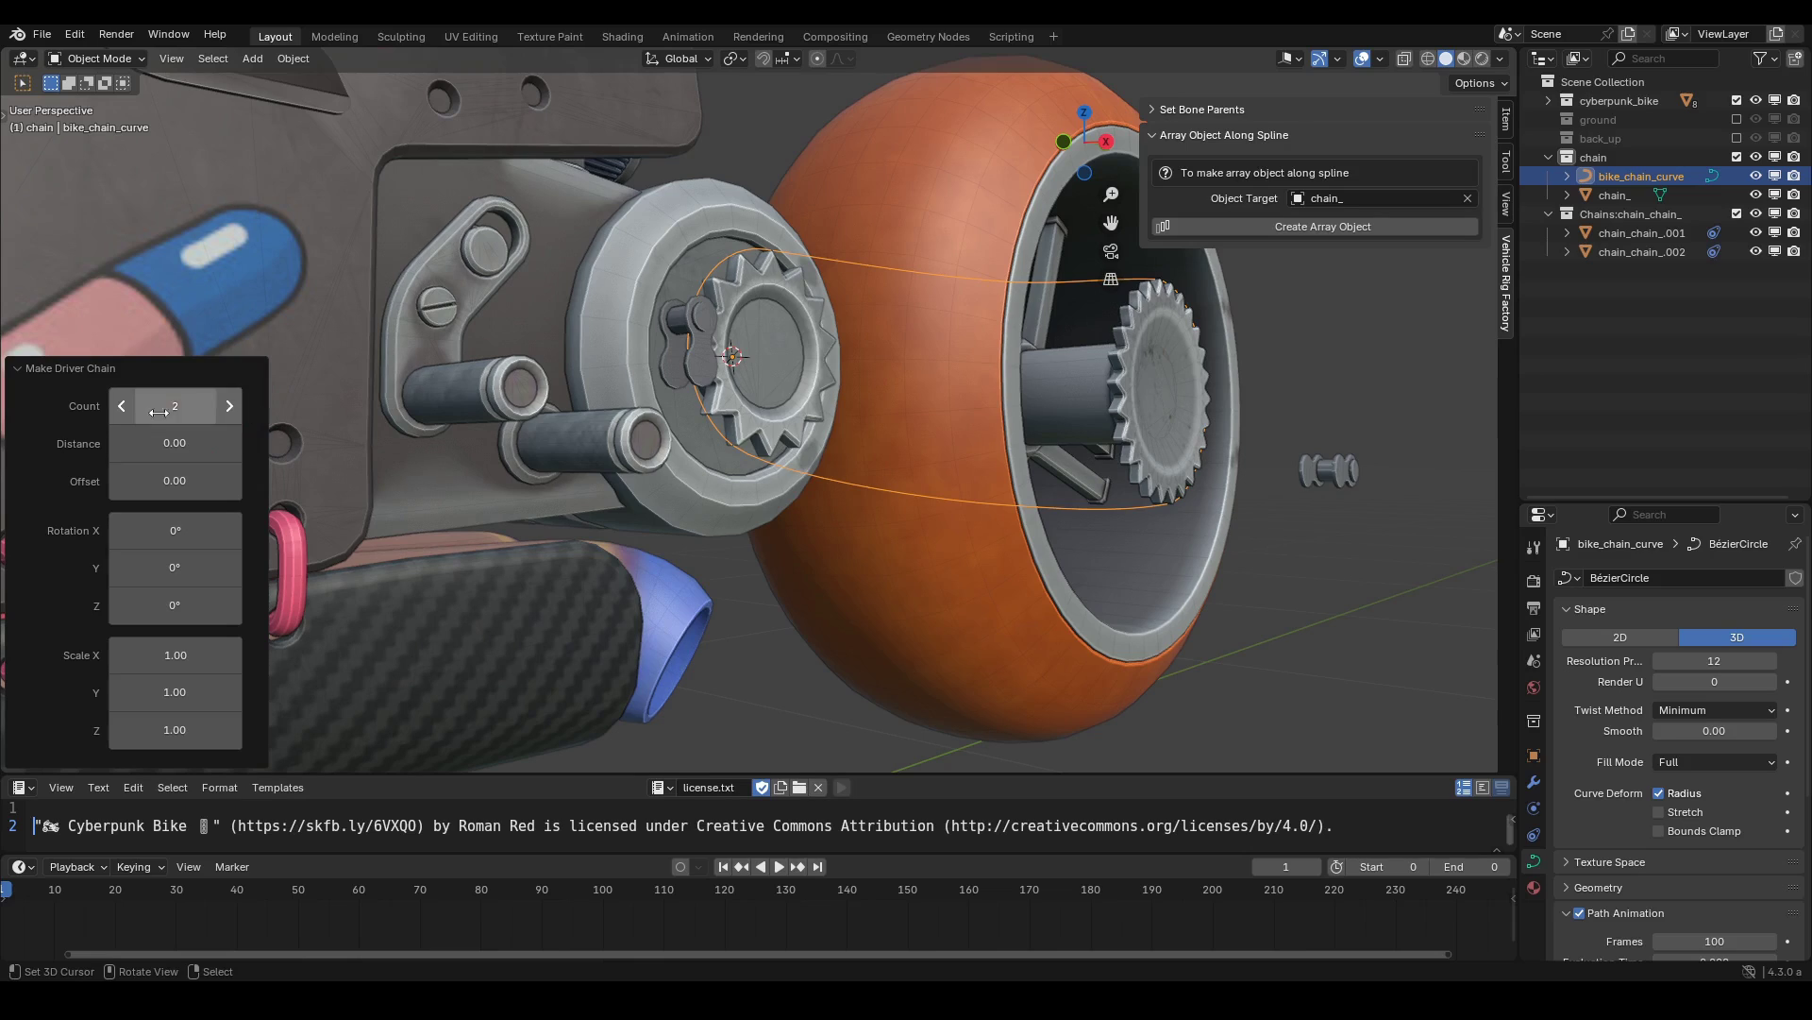
drag(159, 484, 195, 444)
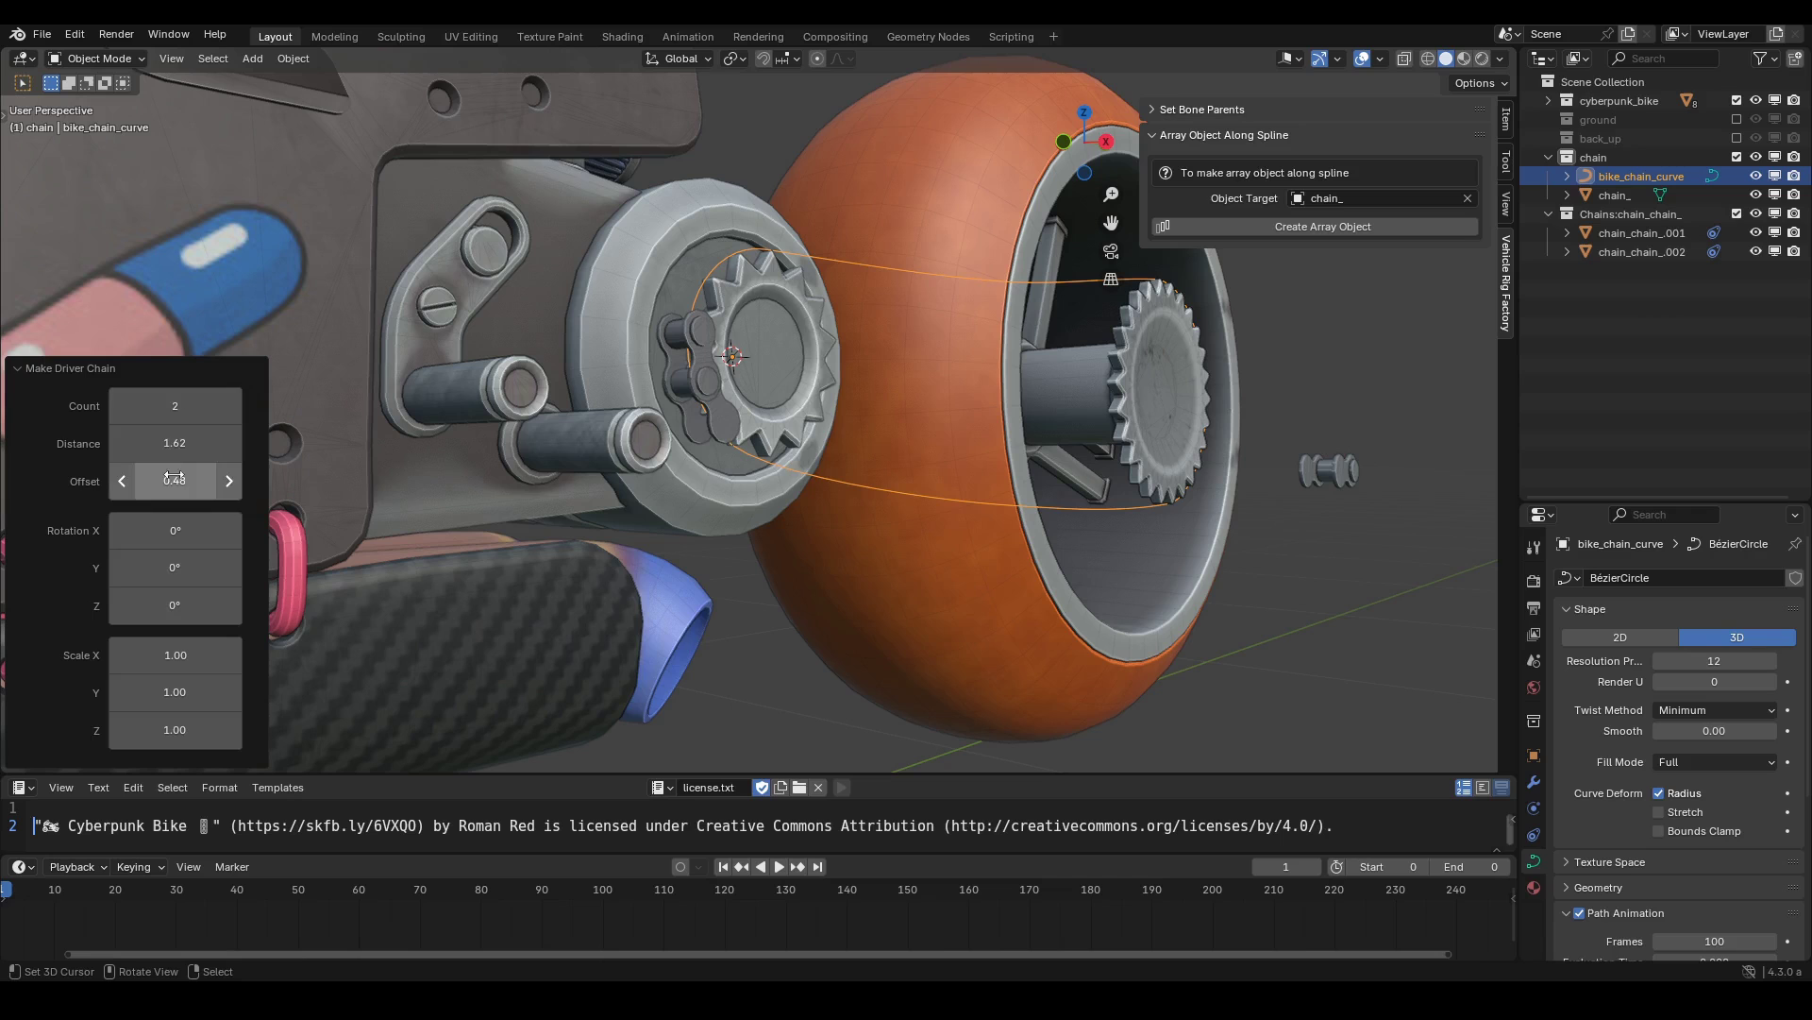
click(174, 480)
text(00)
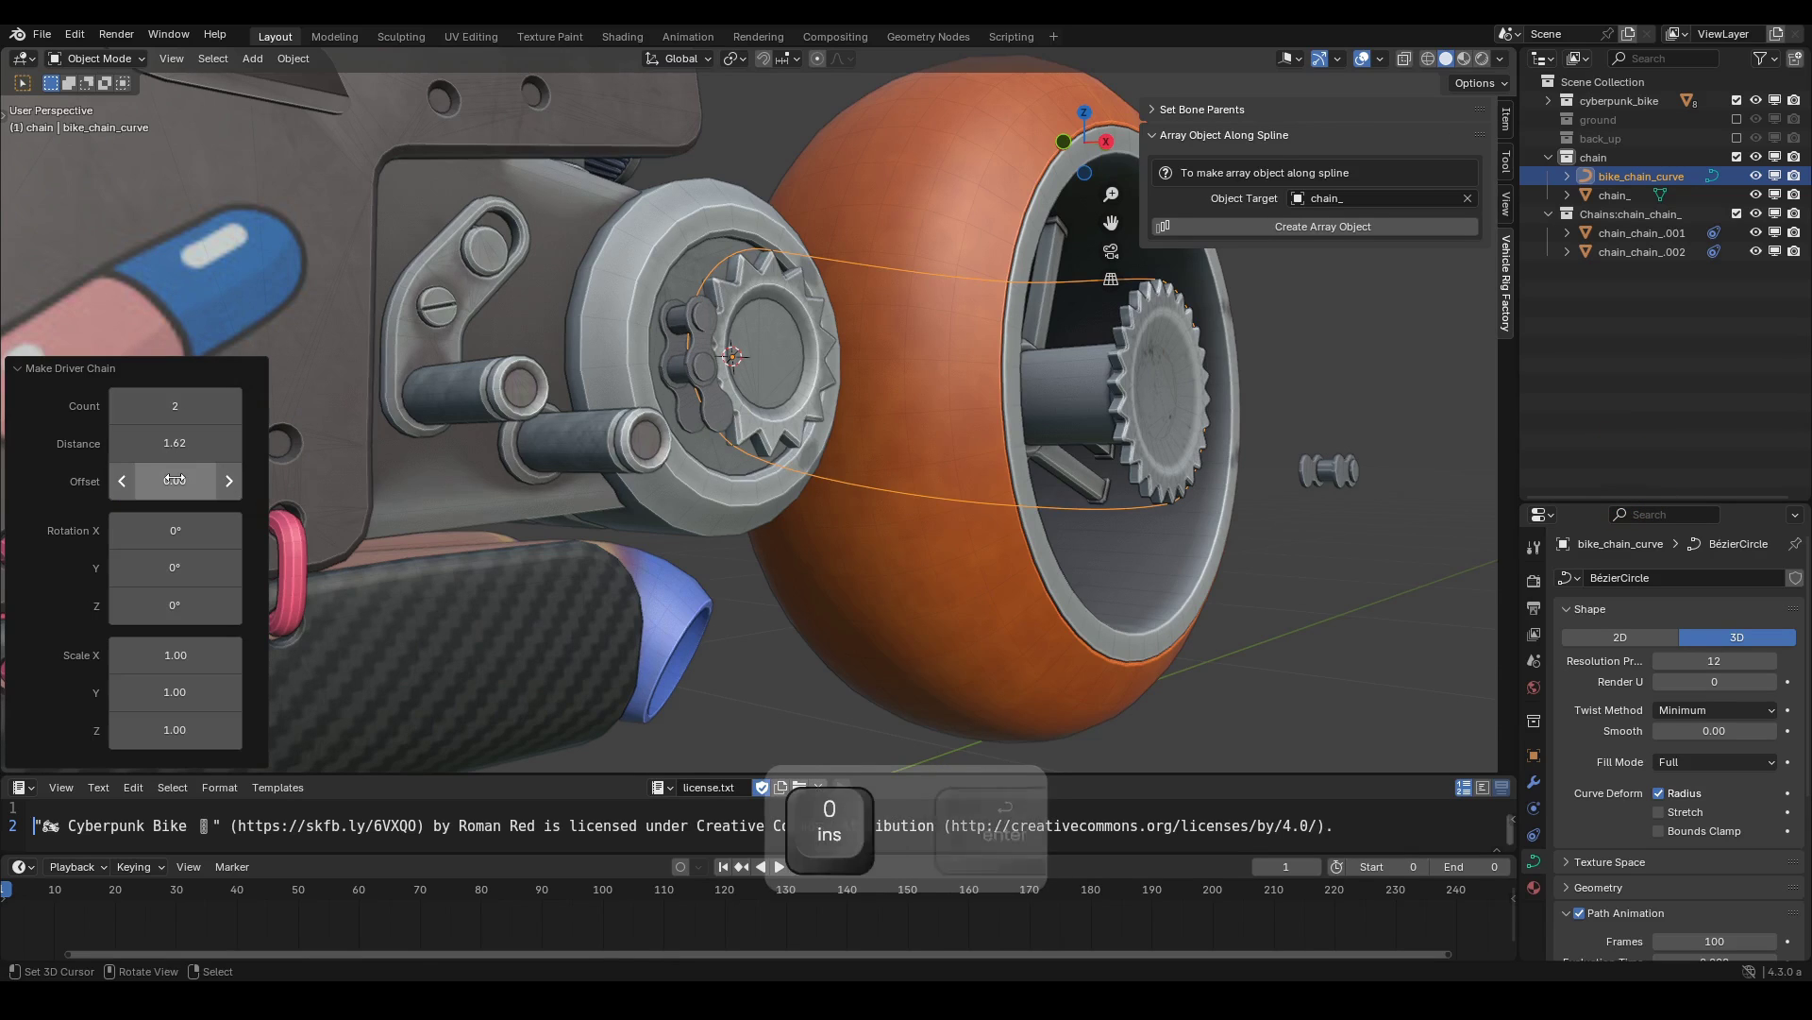
key(Return)
Increase the chain array's count to 8 links around the front gear.
scroll(722, 389, up, 3)
middle_drag(718, 393, 926, 461)
scroll(1146, 540, down, 5)
middle_drag(1146, 540, 1042, 510)
scroll(1033, 508, up, 3)
scroll(1032, 510, up, 2)
middle_drag(881, 469, 867, 457)
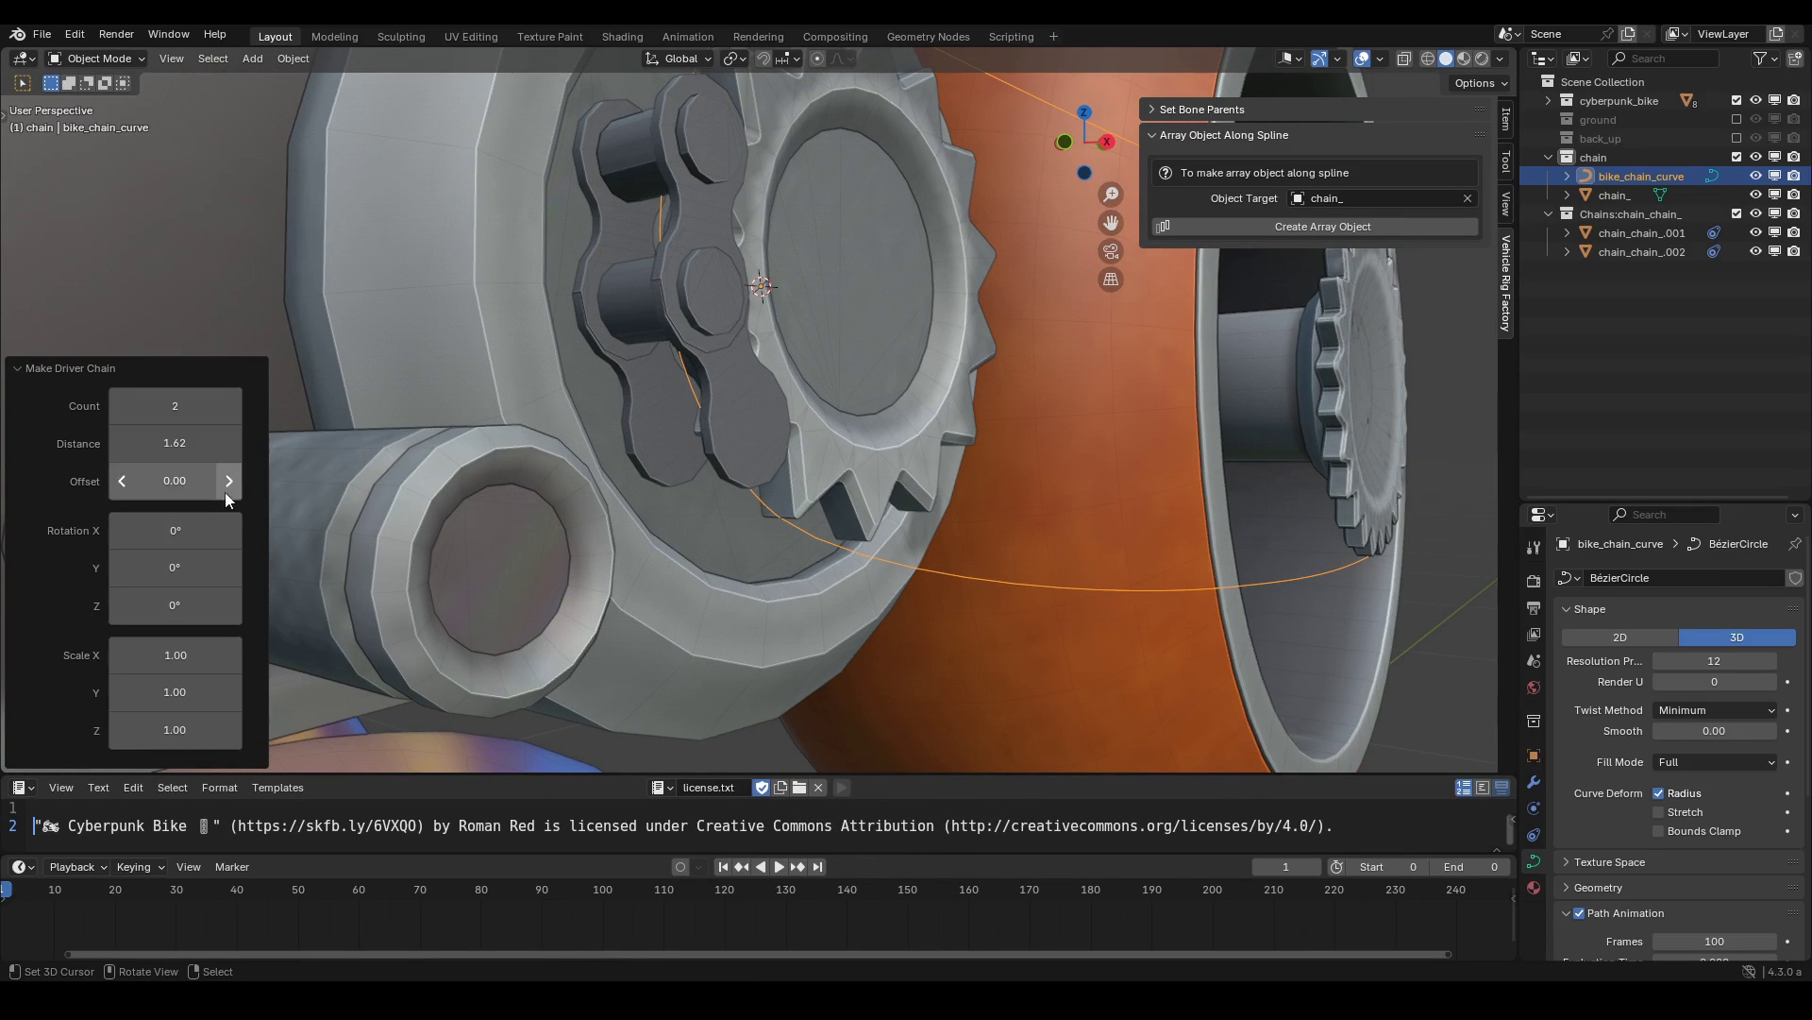
click(228, 409)
click(227, 409)
click(228, 409)
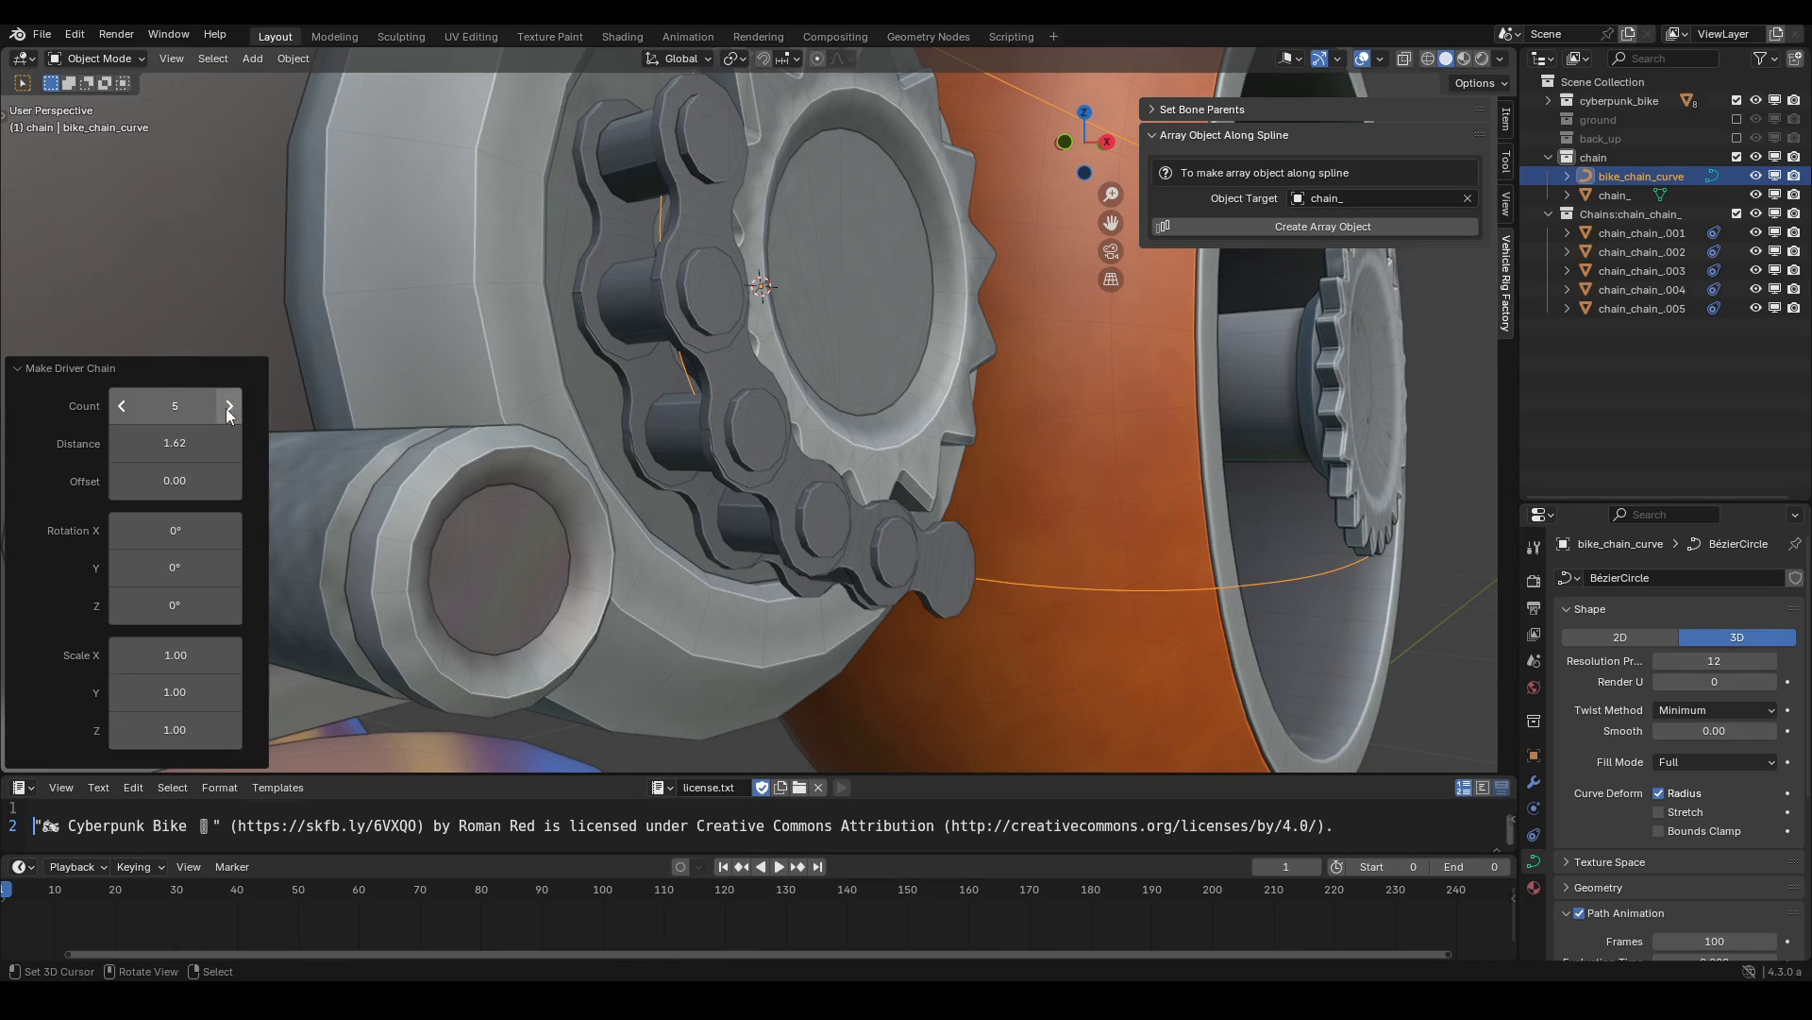
click(227, 408)
click(227, 409)
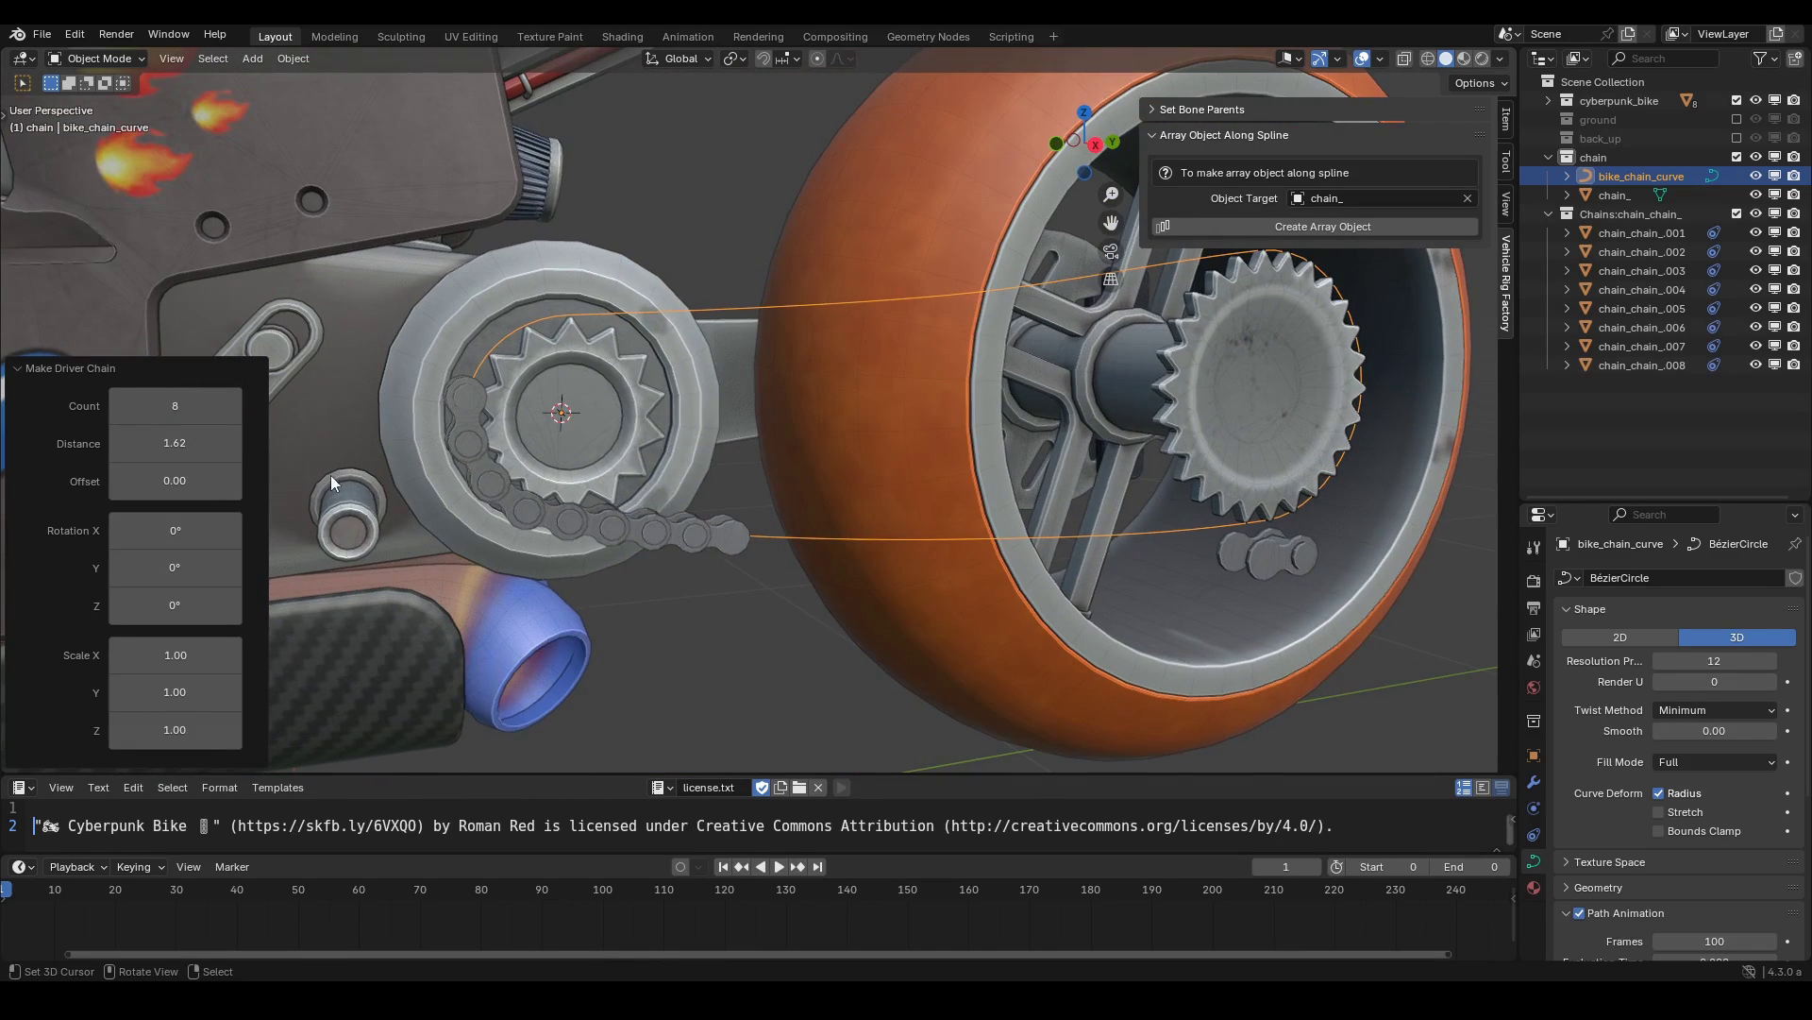
Raise the chain array's count to 61 so the links run all the way around both gears.
click(228, 404)
click(228, 405)
click(228, 406)
click(228, 405)
click(228, 406)
click(228, 406)
click(228, 406)
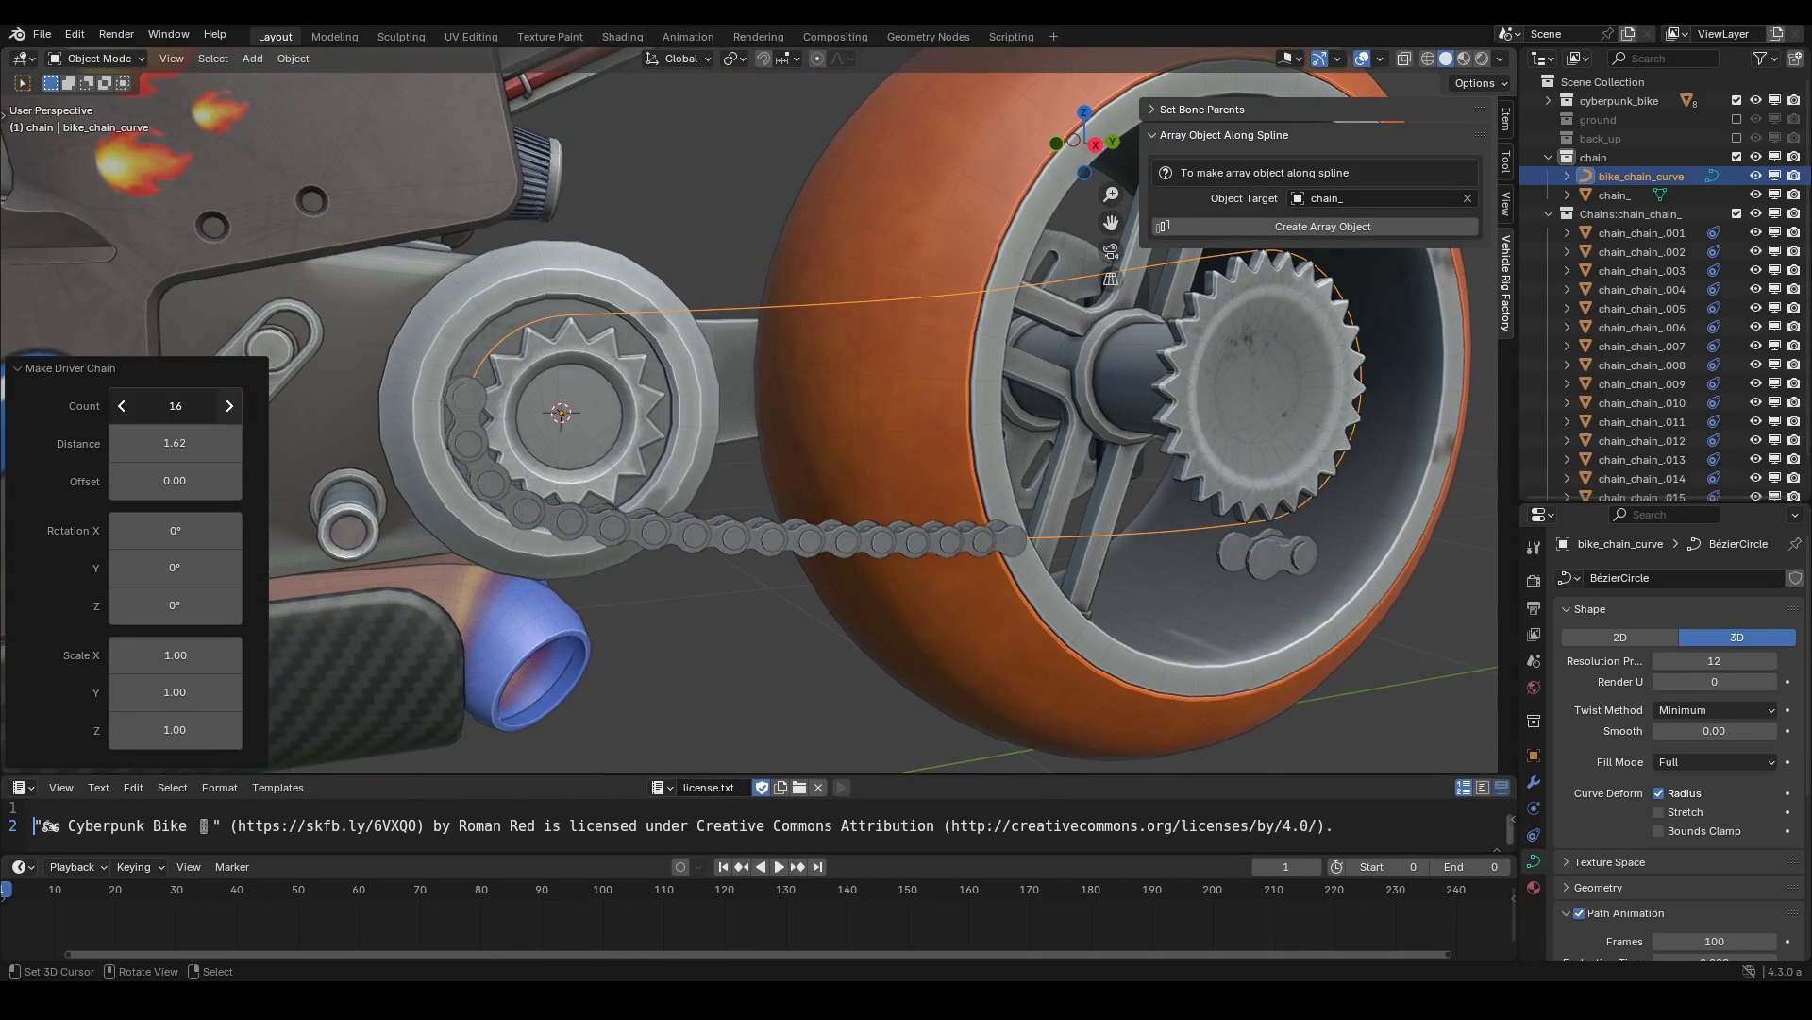
click(229, 406)
click(229, 406)
click(229, 406)
drag(169, 406, 312, 408)
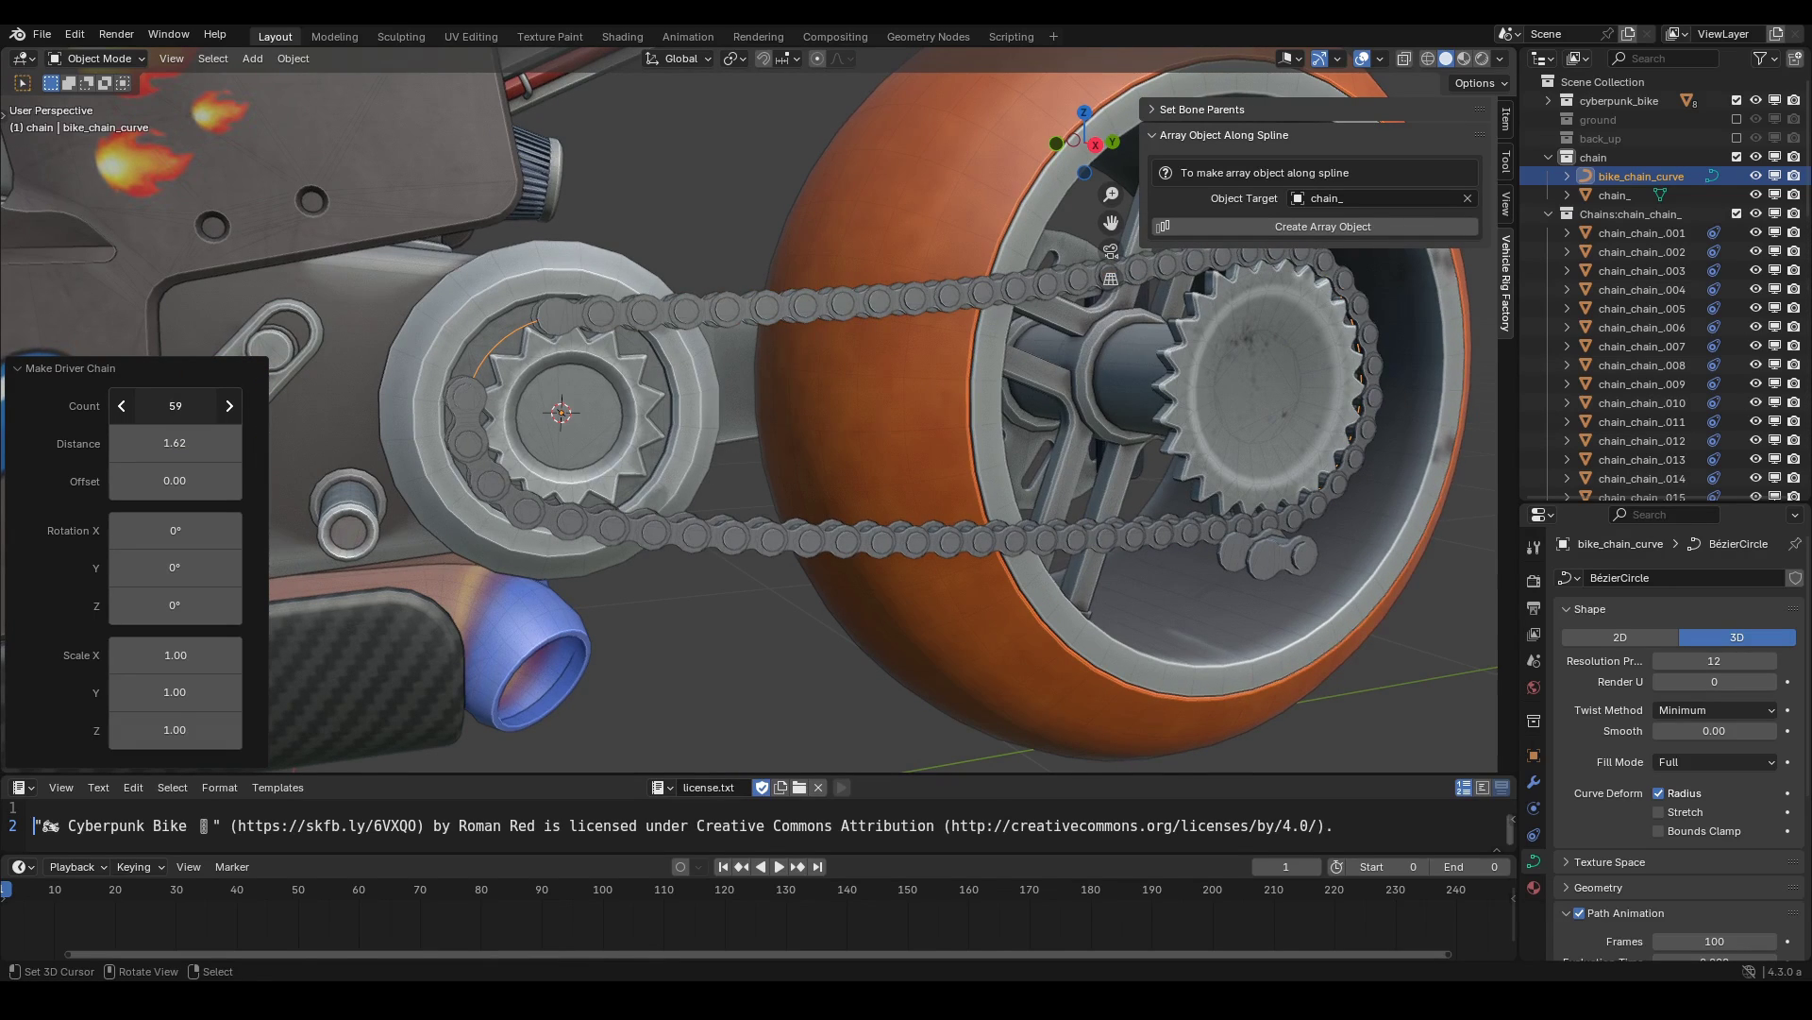
click(236, 406)
click(236, 406)
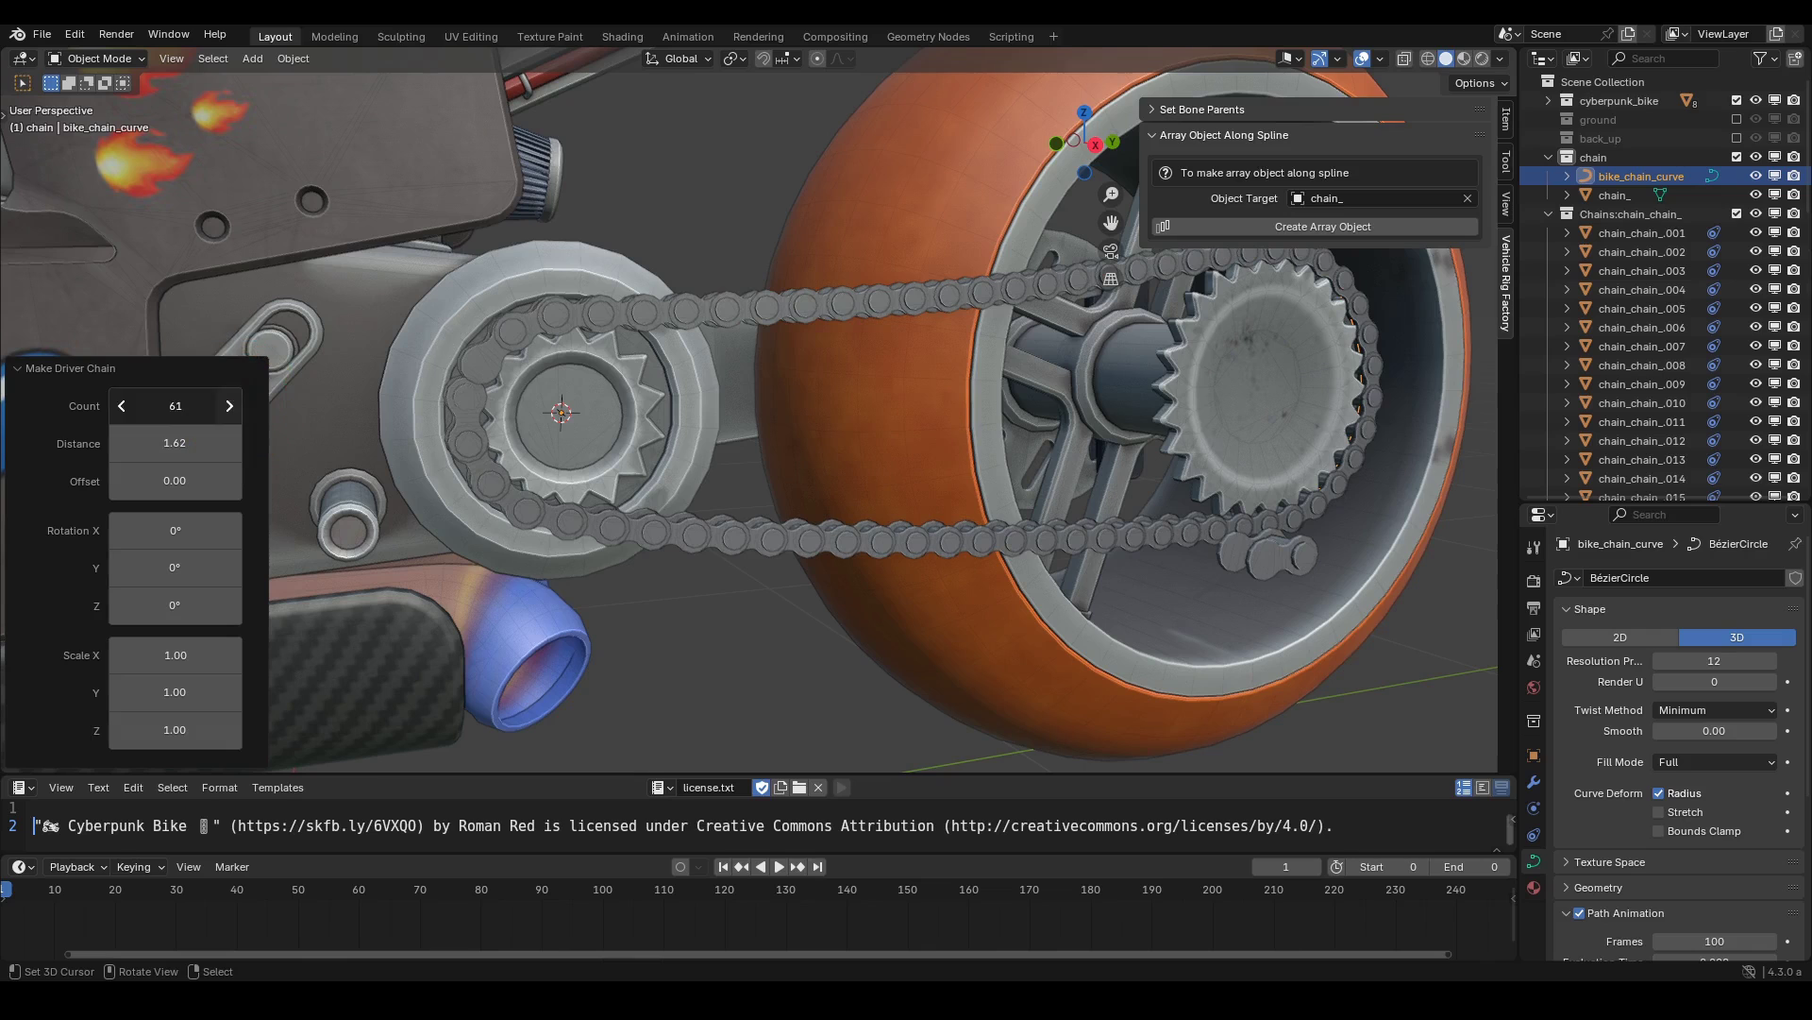
click(121, 407)
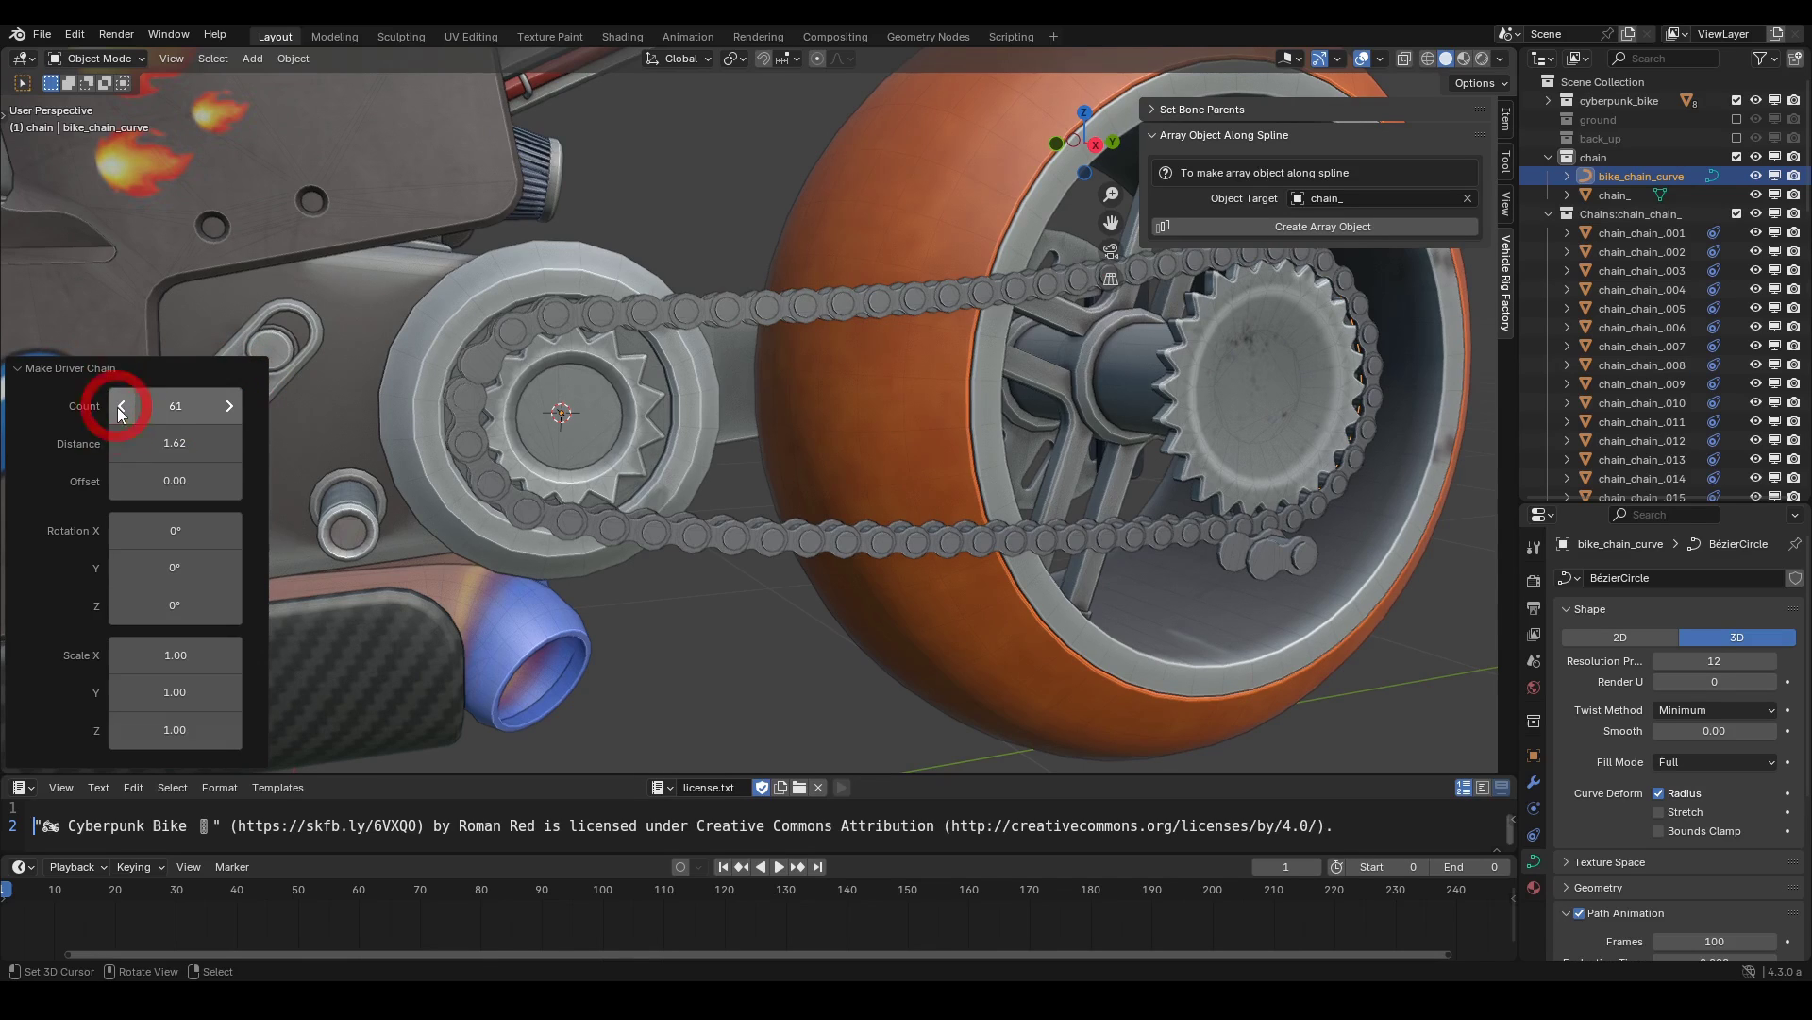
Set the chain array's distance to 1.64 to even out the link spacing where the chain closes at the front gear.
middle_drag(491, 407, 529, 402)
scroll(564, 357, up, 2)
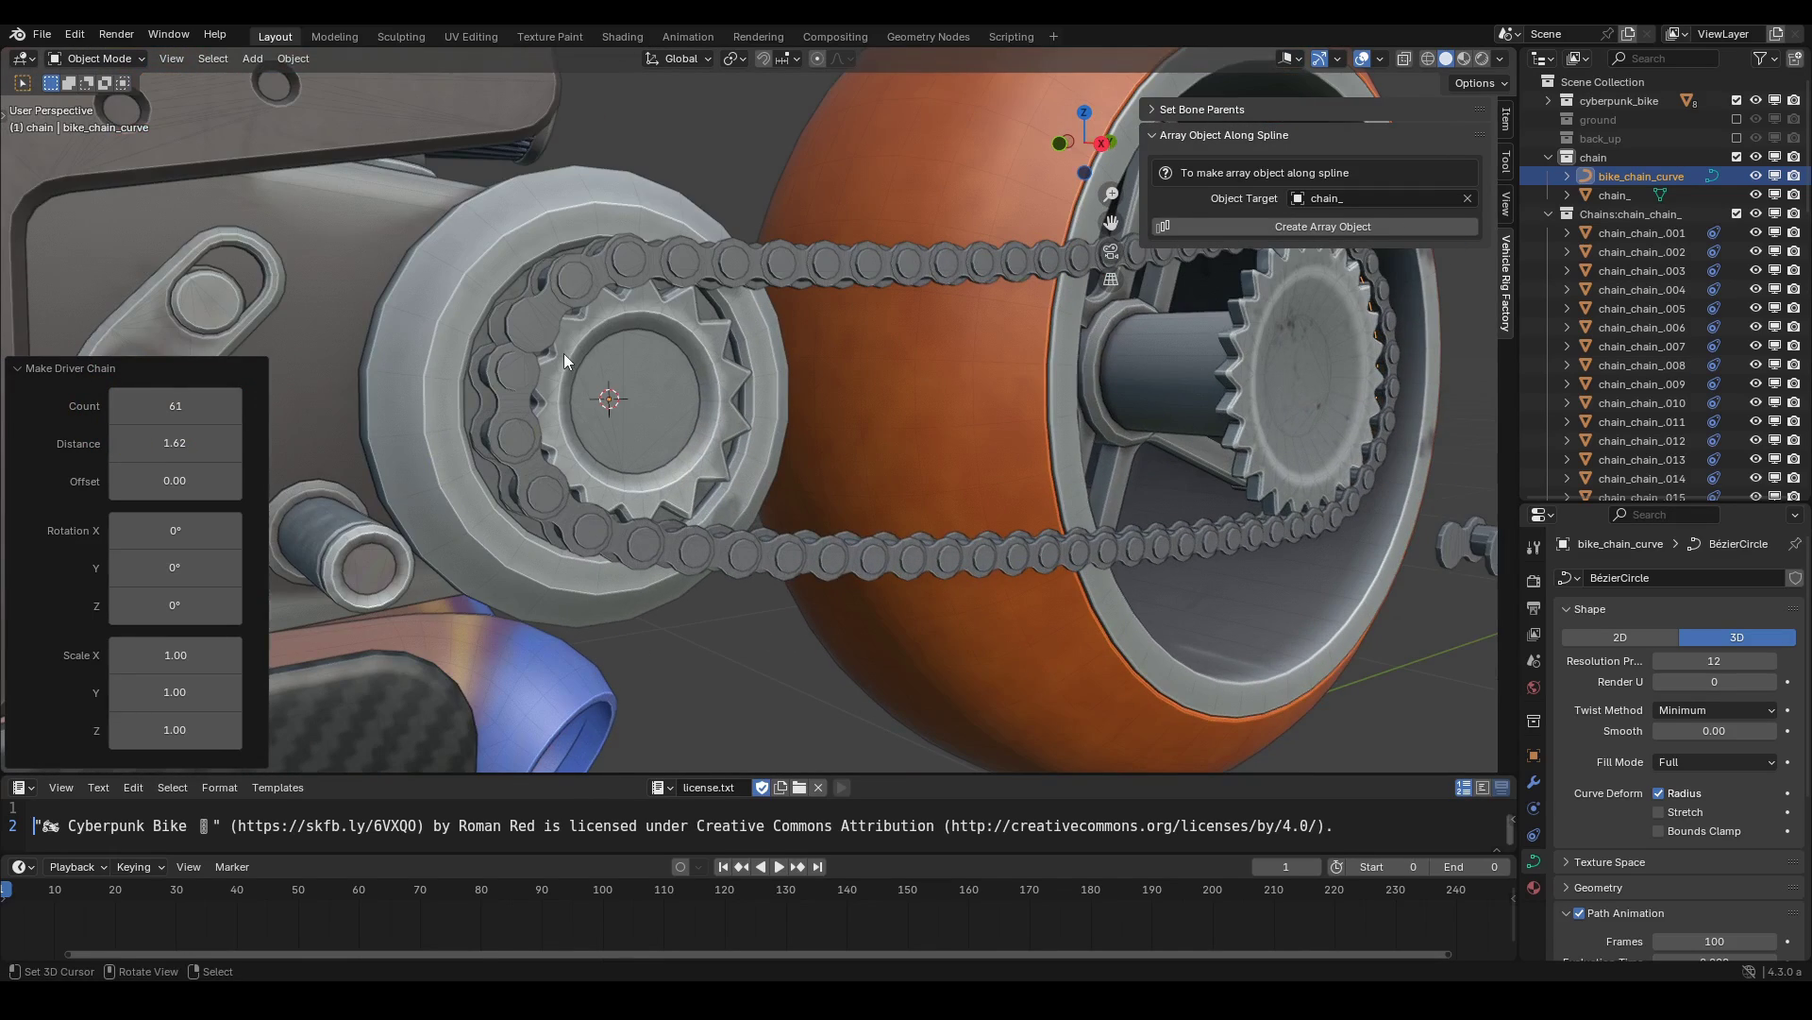
scroll(495, 328, up, 2)
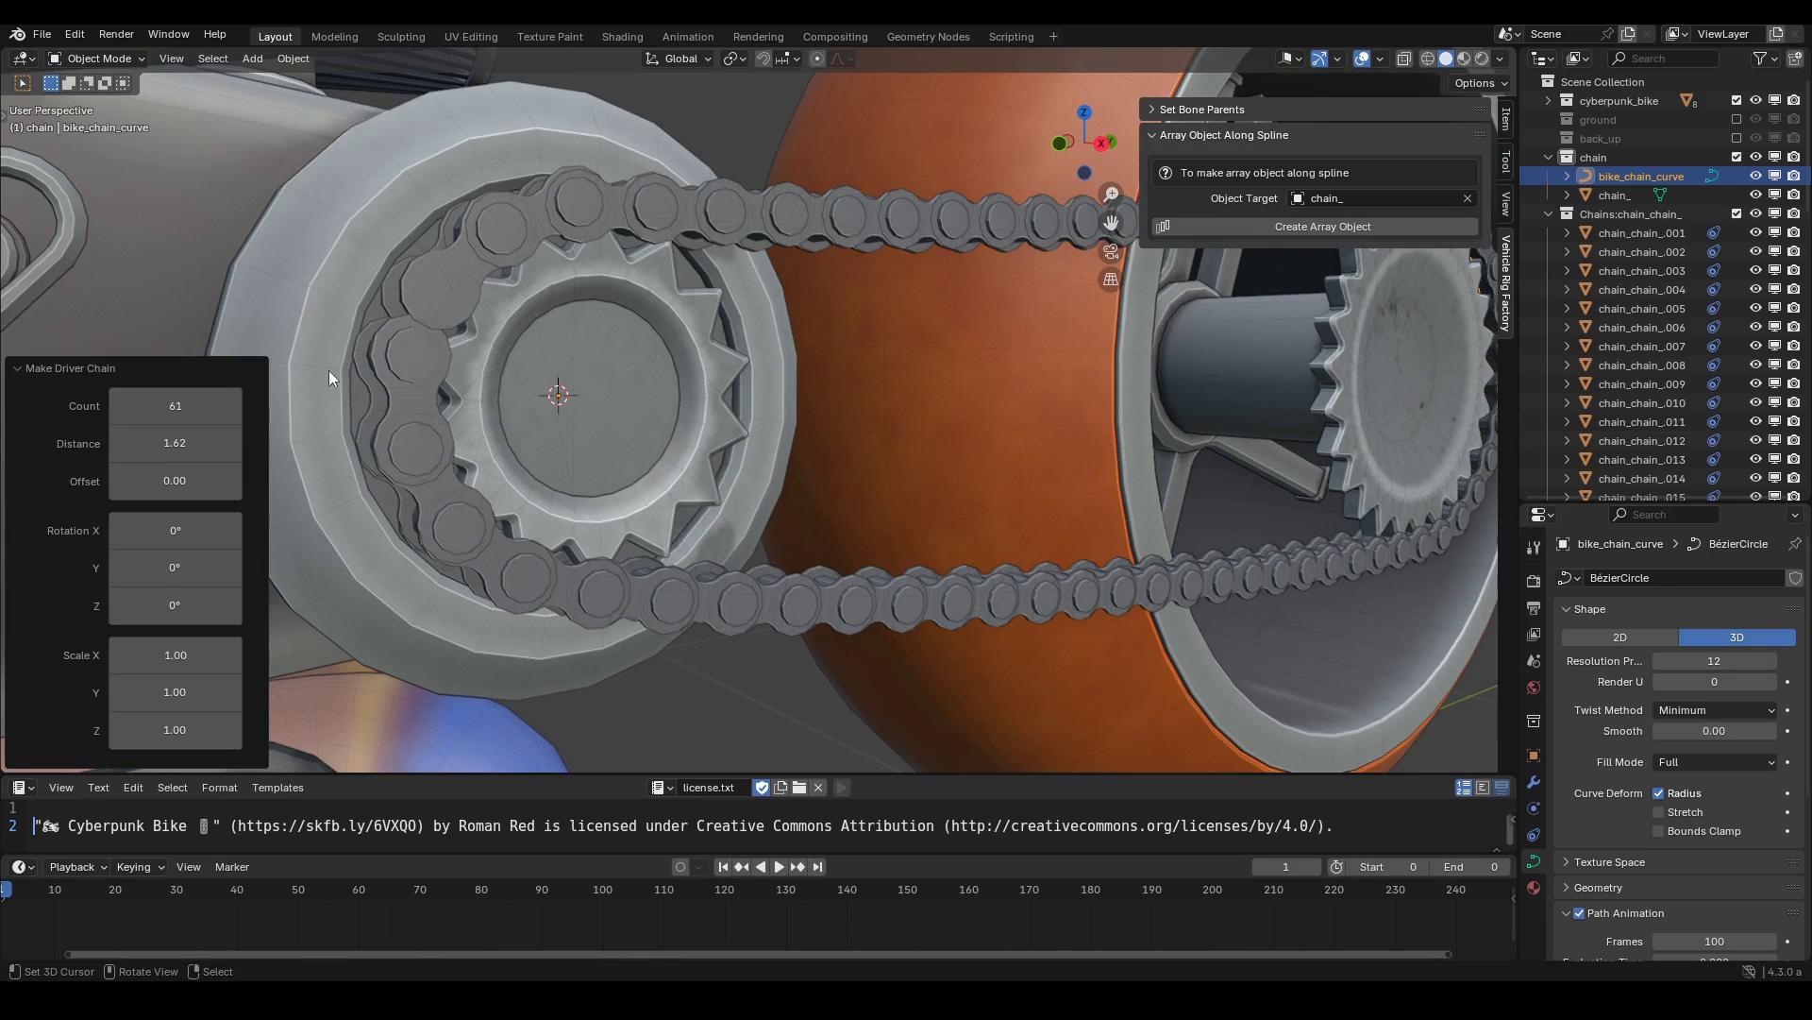
shift+drag(168, 444, 192, 444)
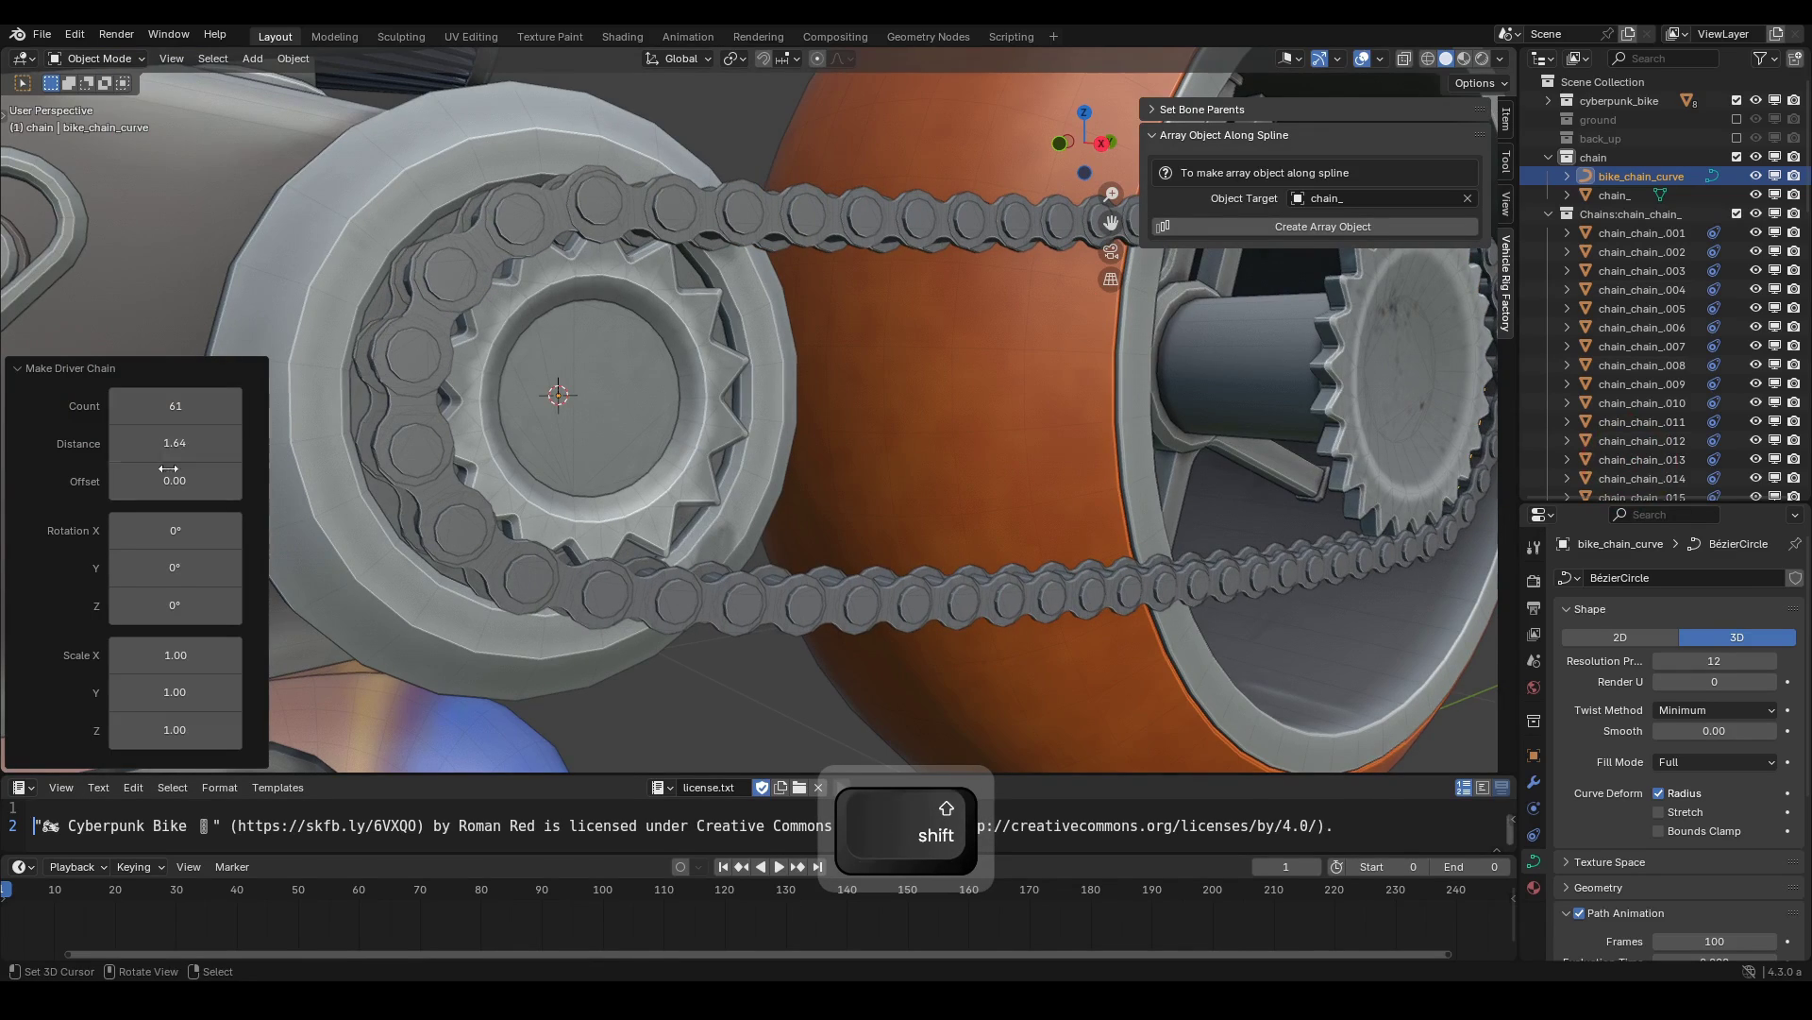
middle_drag(399, 440, 661, 443)
Enlarge the outliner area to show the long list of chain link objects.
scroll(1590, 236, down, 12)
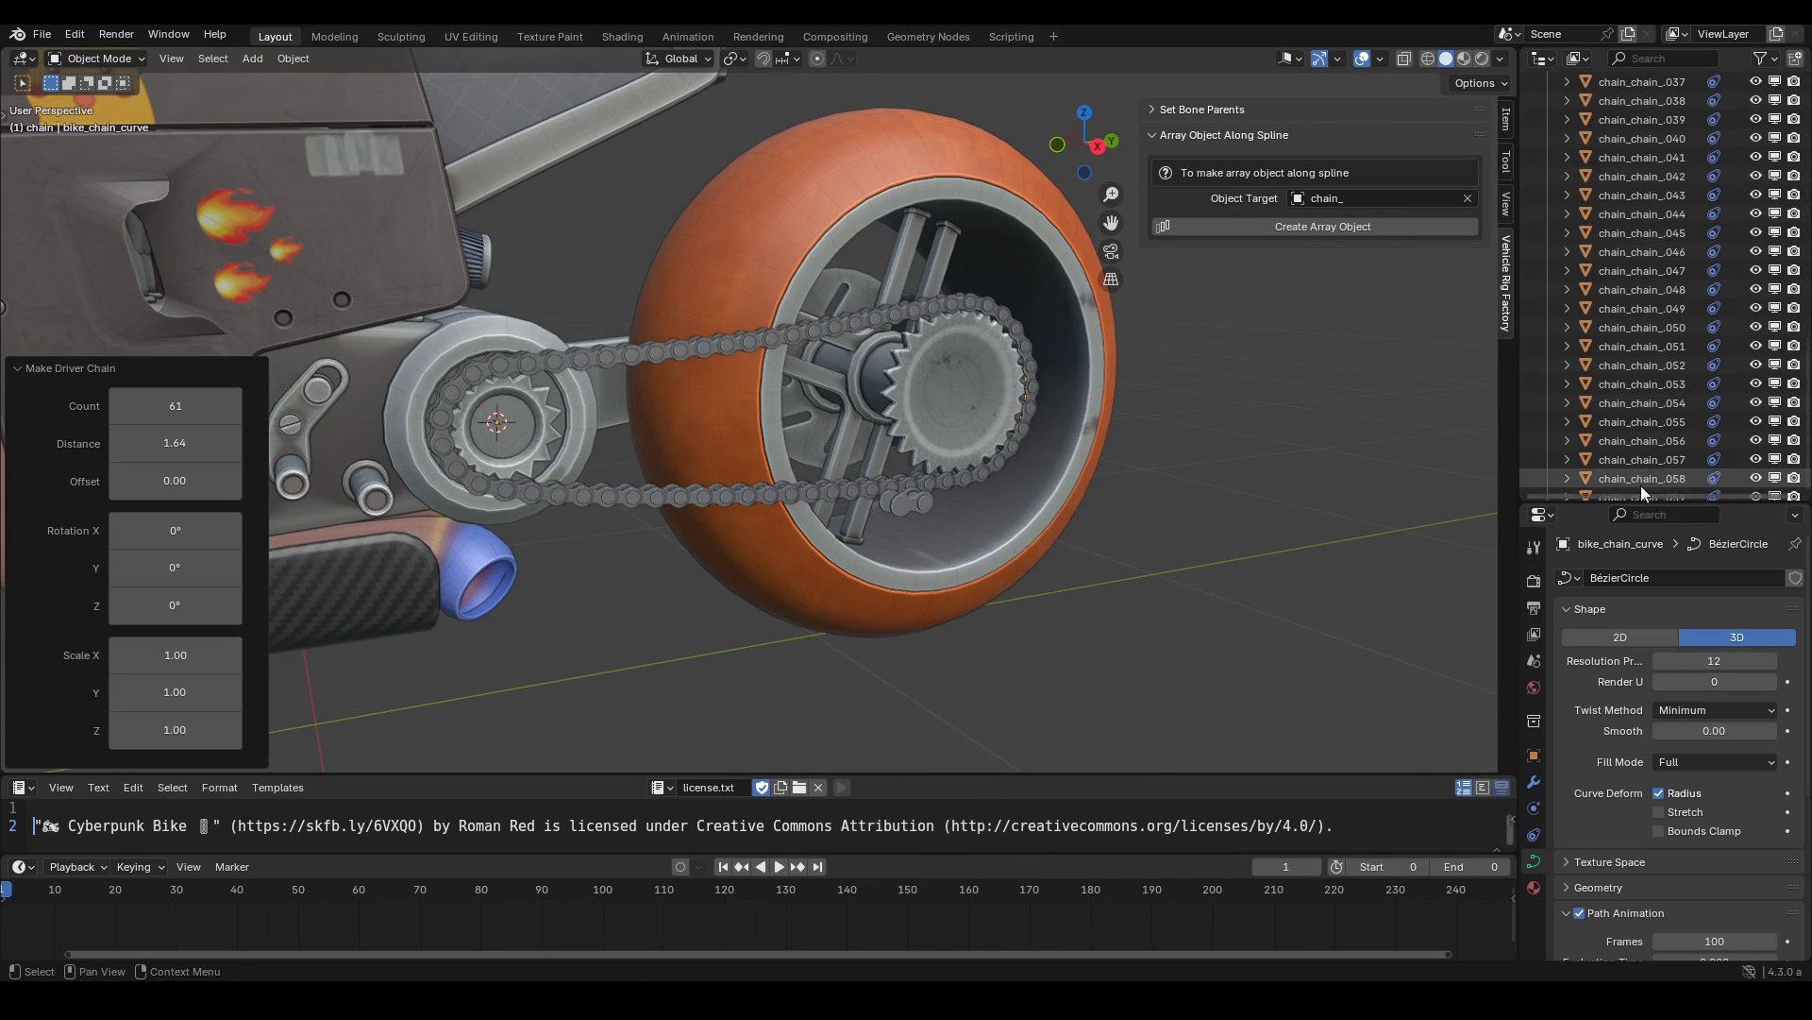
drag(1640, 506, 1618, 867)
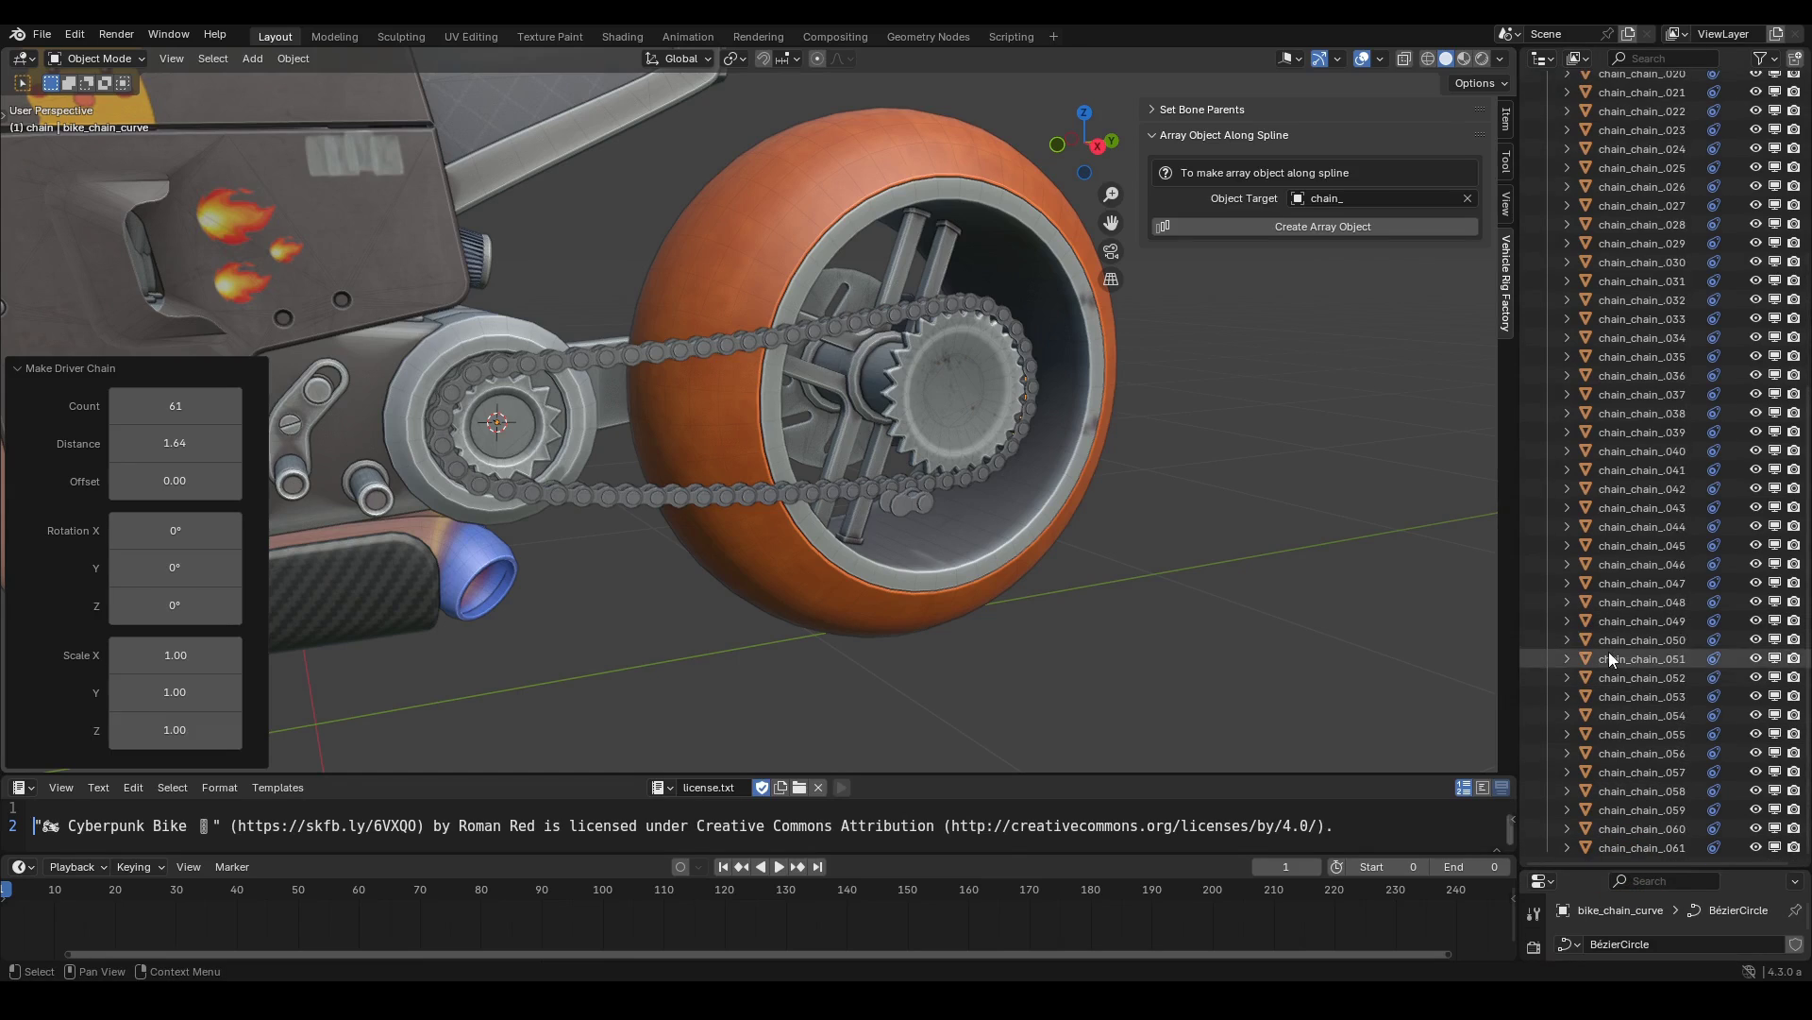
scroll(1608, 651, up, 15)
Collapse the Chains:chain_chain_ collection and nest it inside the chain collection.
click(1548, 213)
click(1624, 215)
drag(1597, 217, 1626, 157)
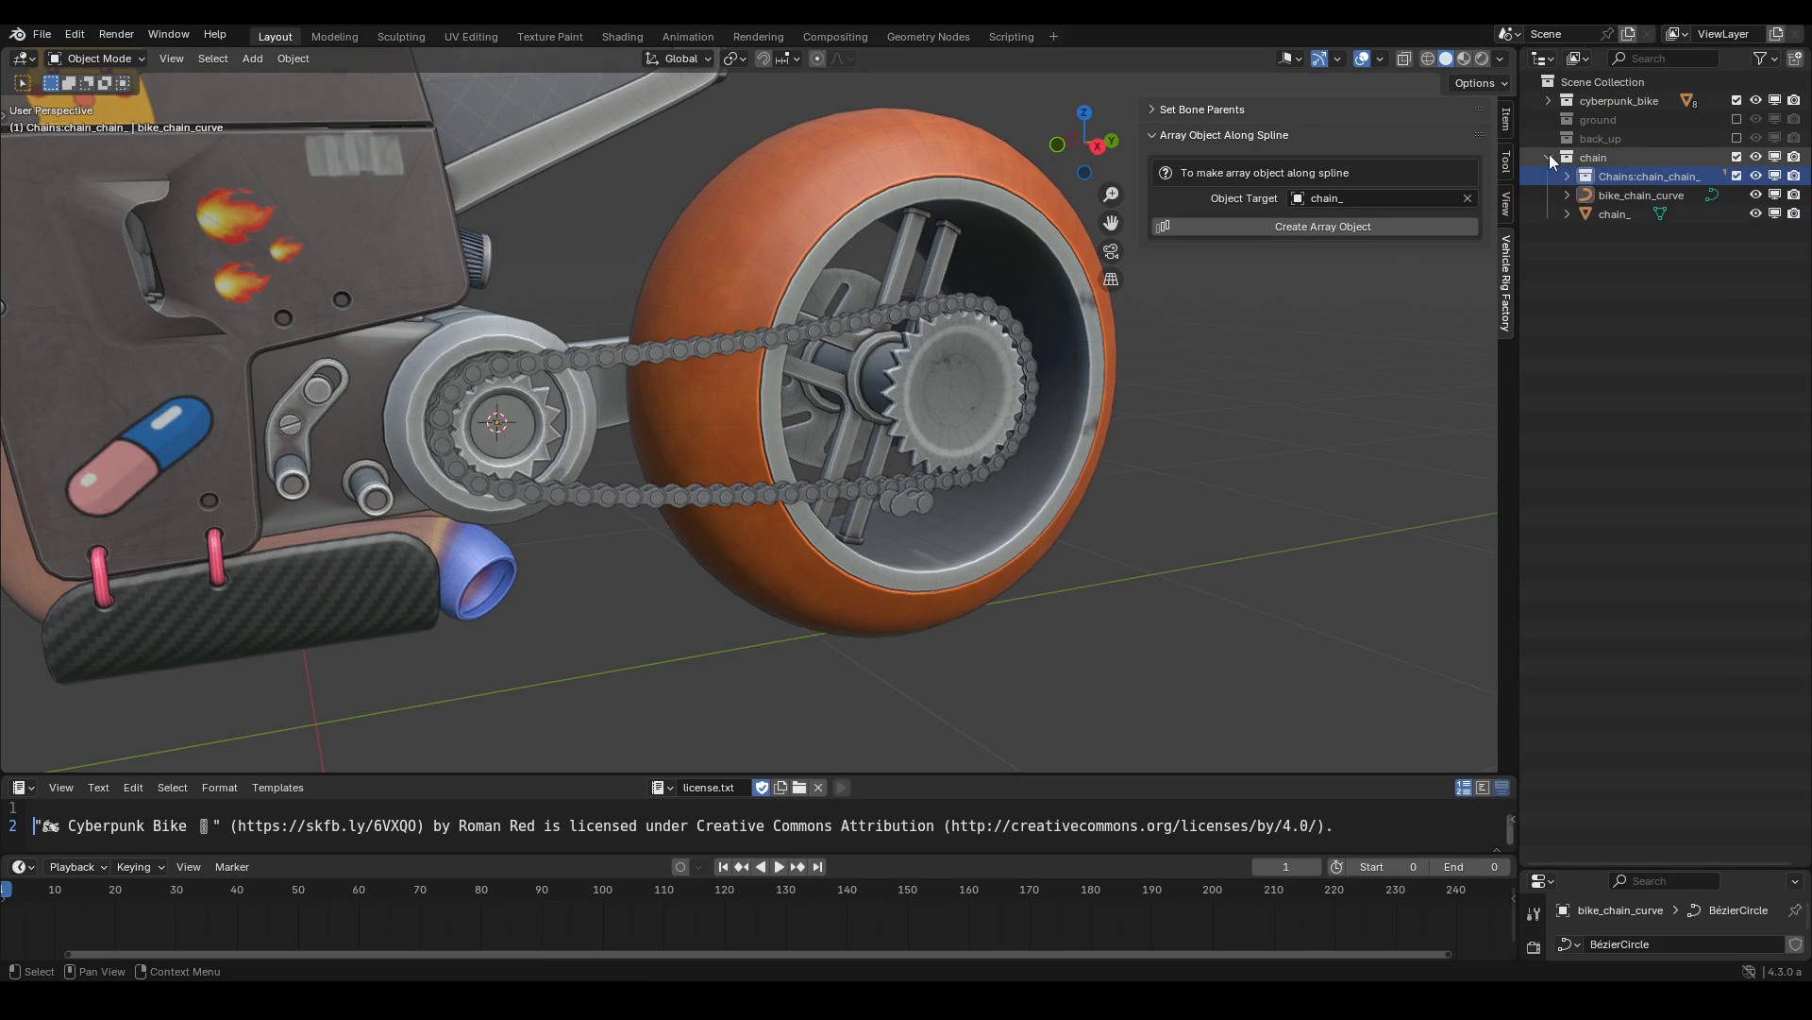
Nest the chain collection inside the cyberpunk_bike collection and expand cyberpunk_bike.
click(1554, 158)
click(1594, 158)
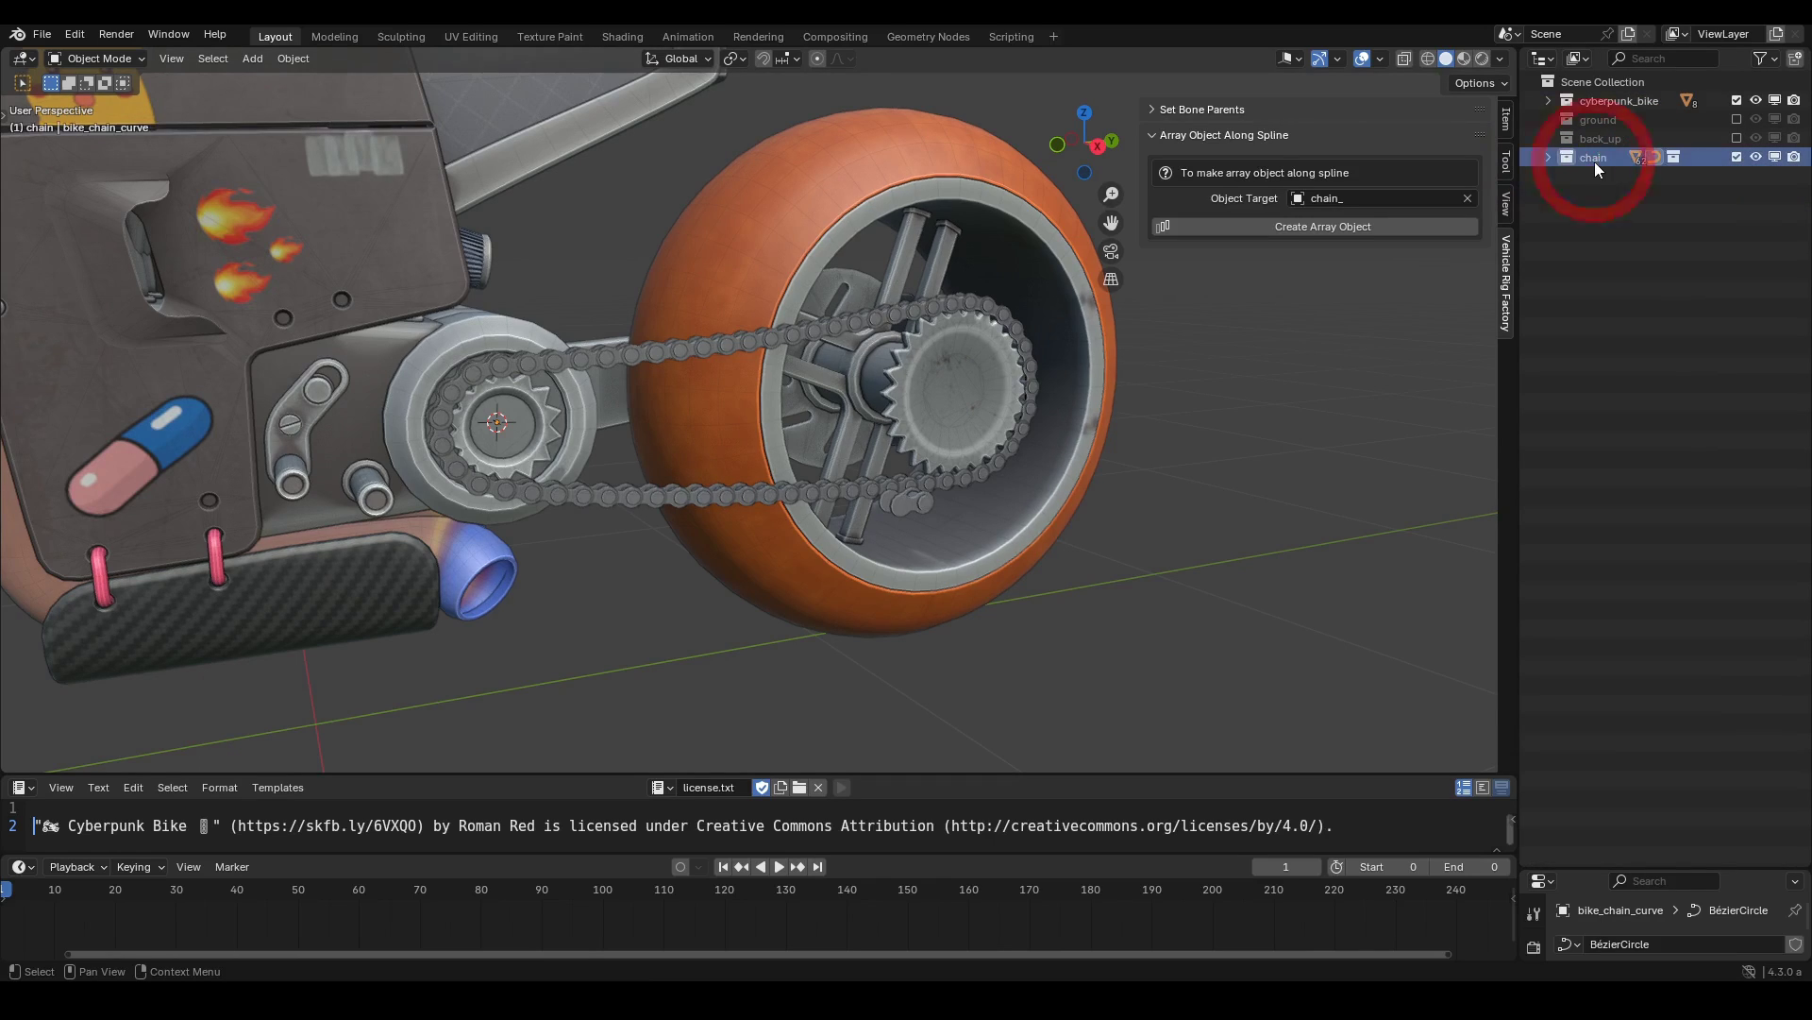
drag(1596, 160, 1634, 104)
click(1548, 101)
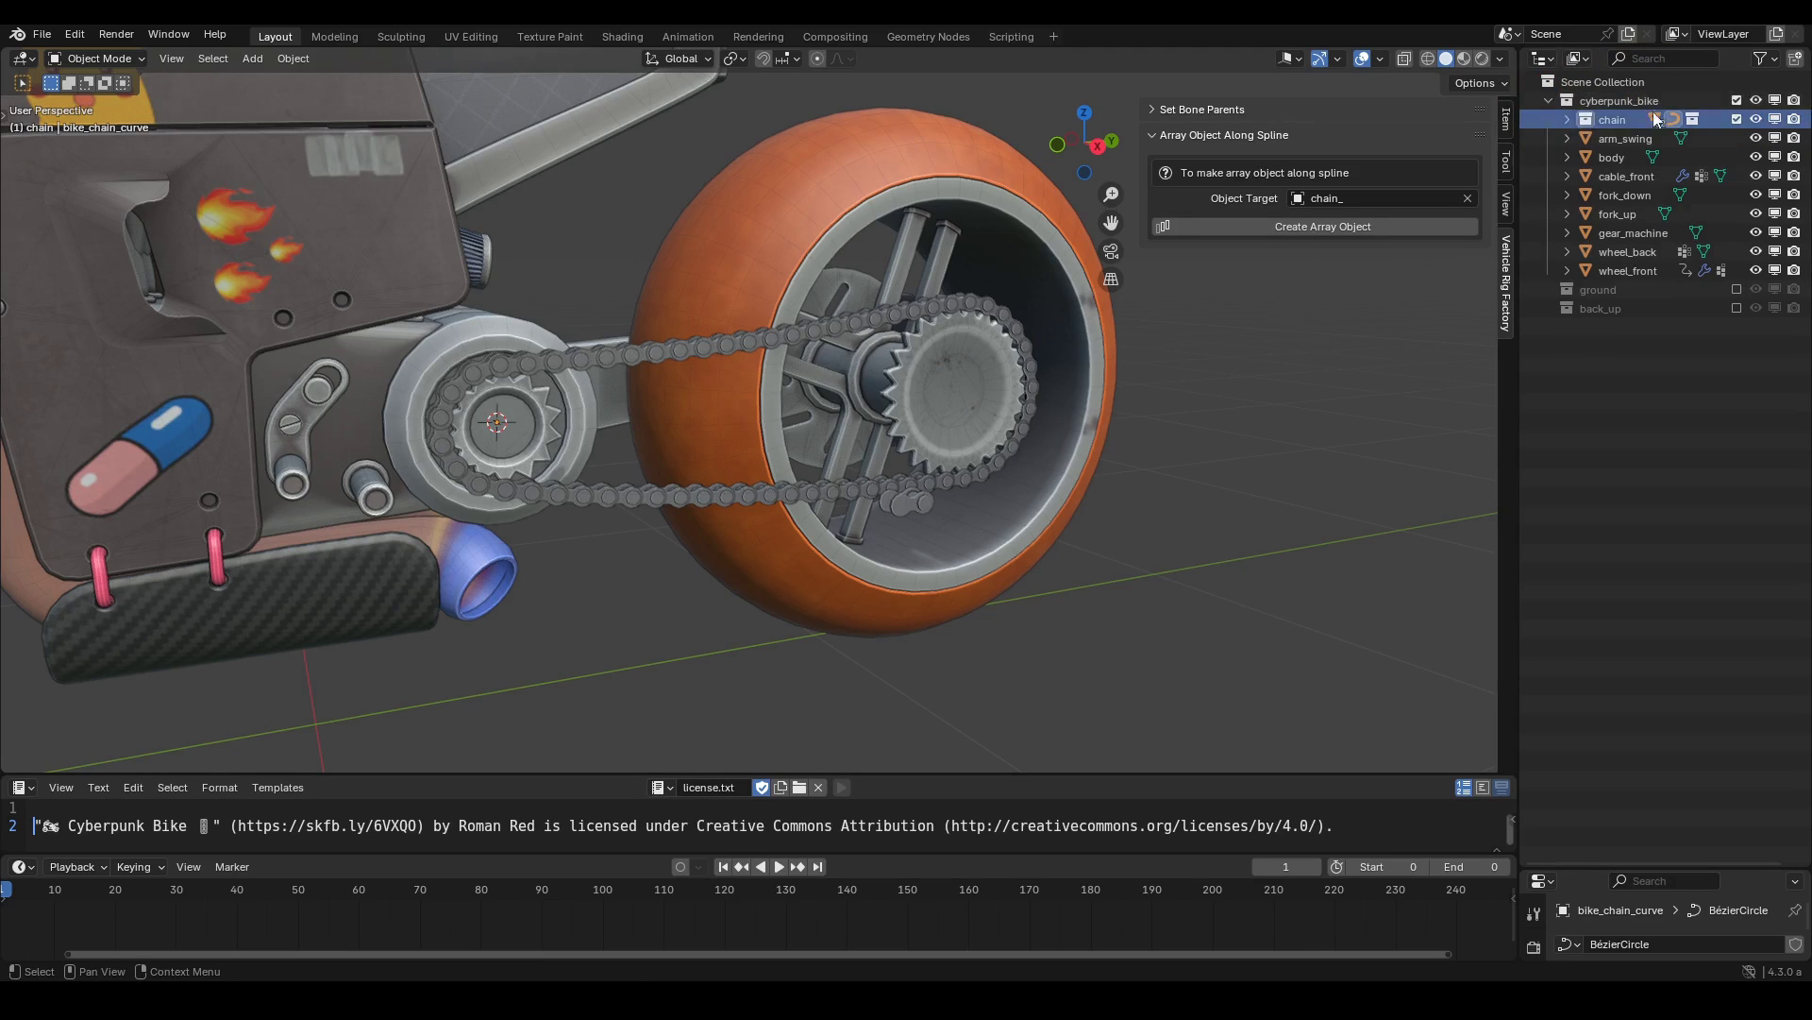
Select the original chain_ link beside the rear wheel and hide it in the viewport and in renders.
scroll(651, 436, down, 5)
middle_drag(652, 437, 730, 484)
scroll(730, 485, up, 2)
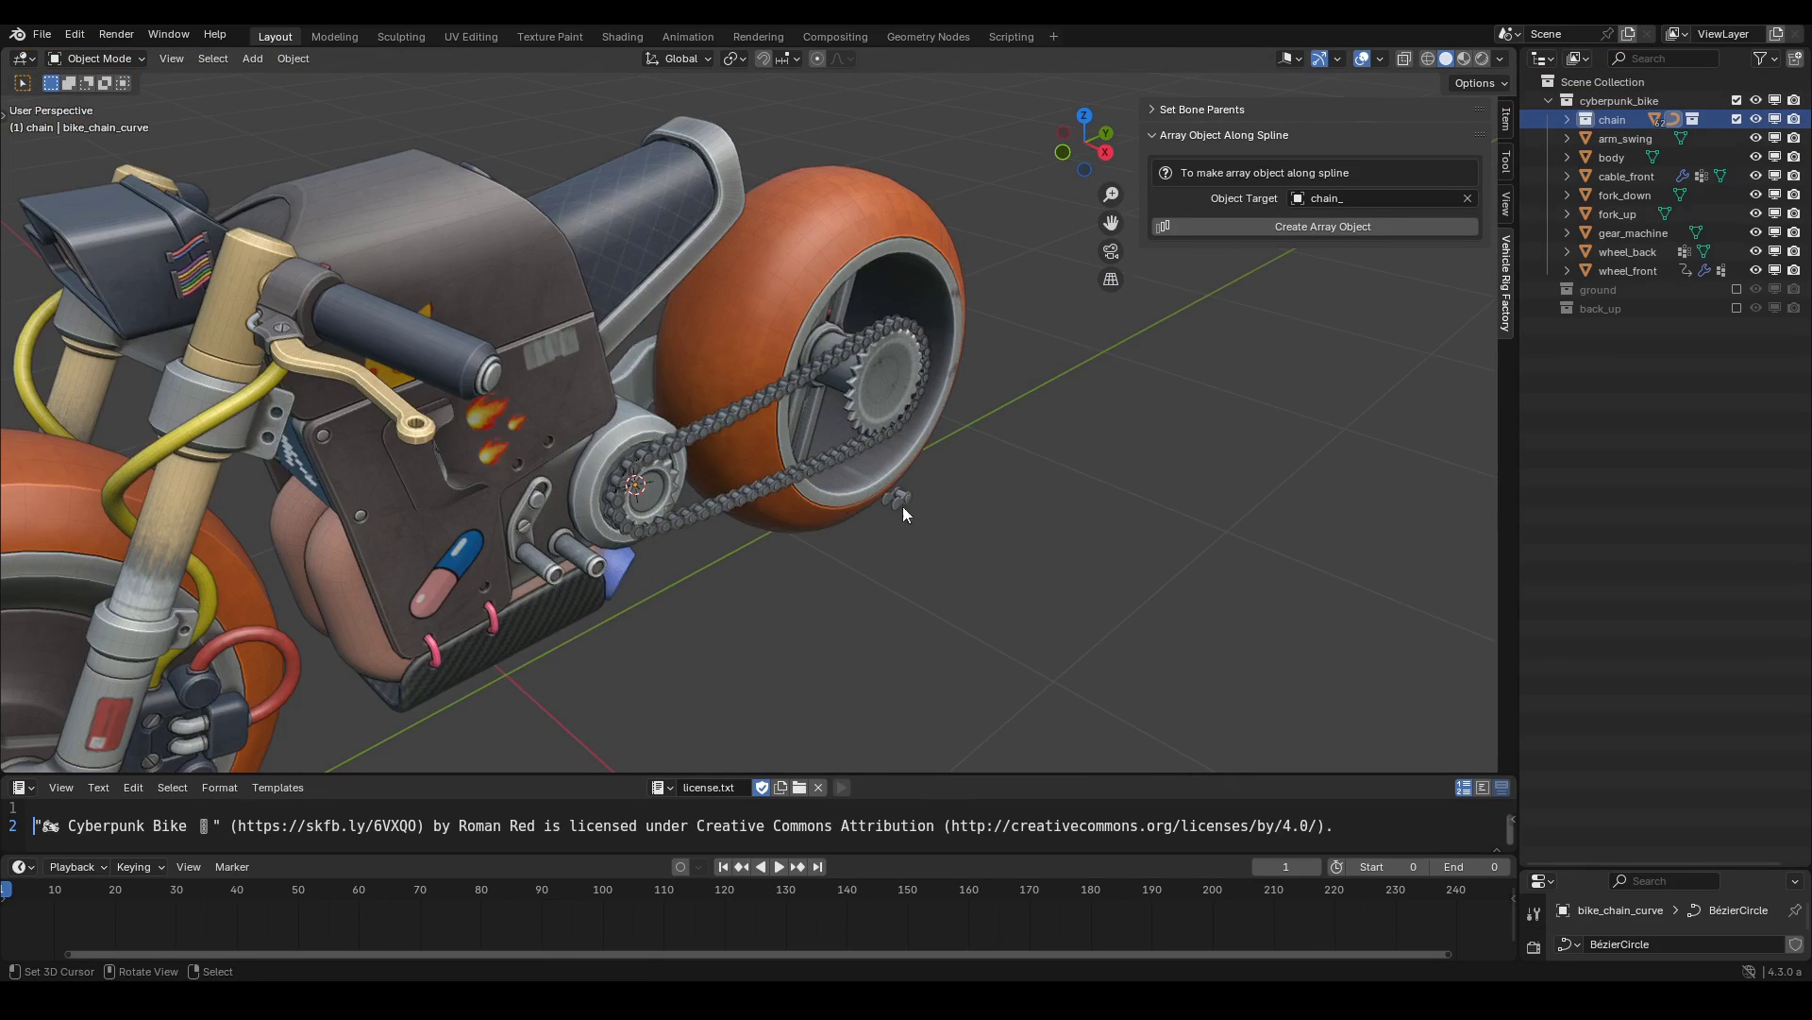
right_click(904, 501)
click(1568, 118)
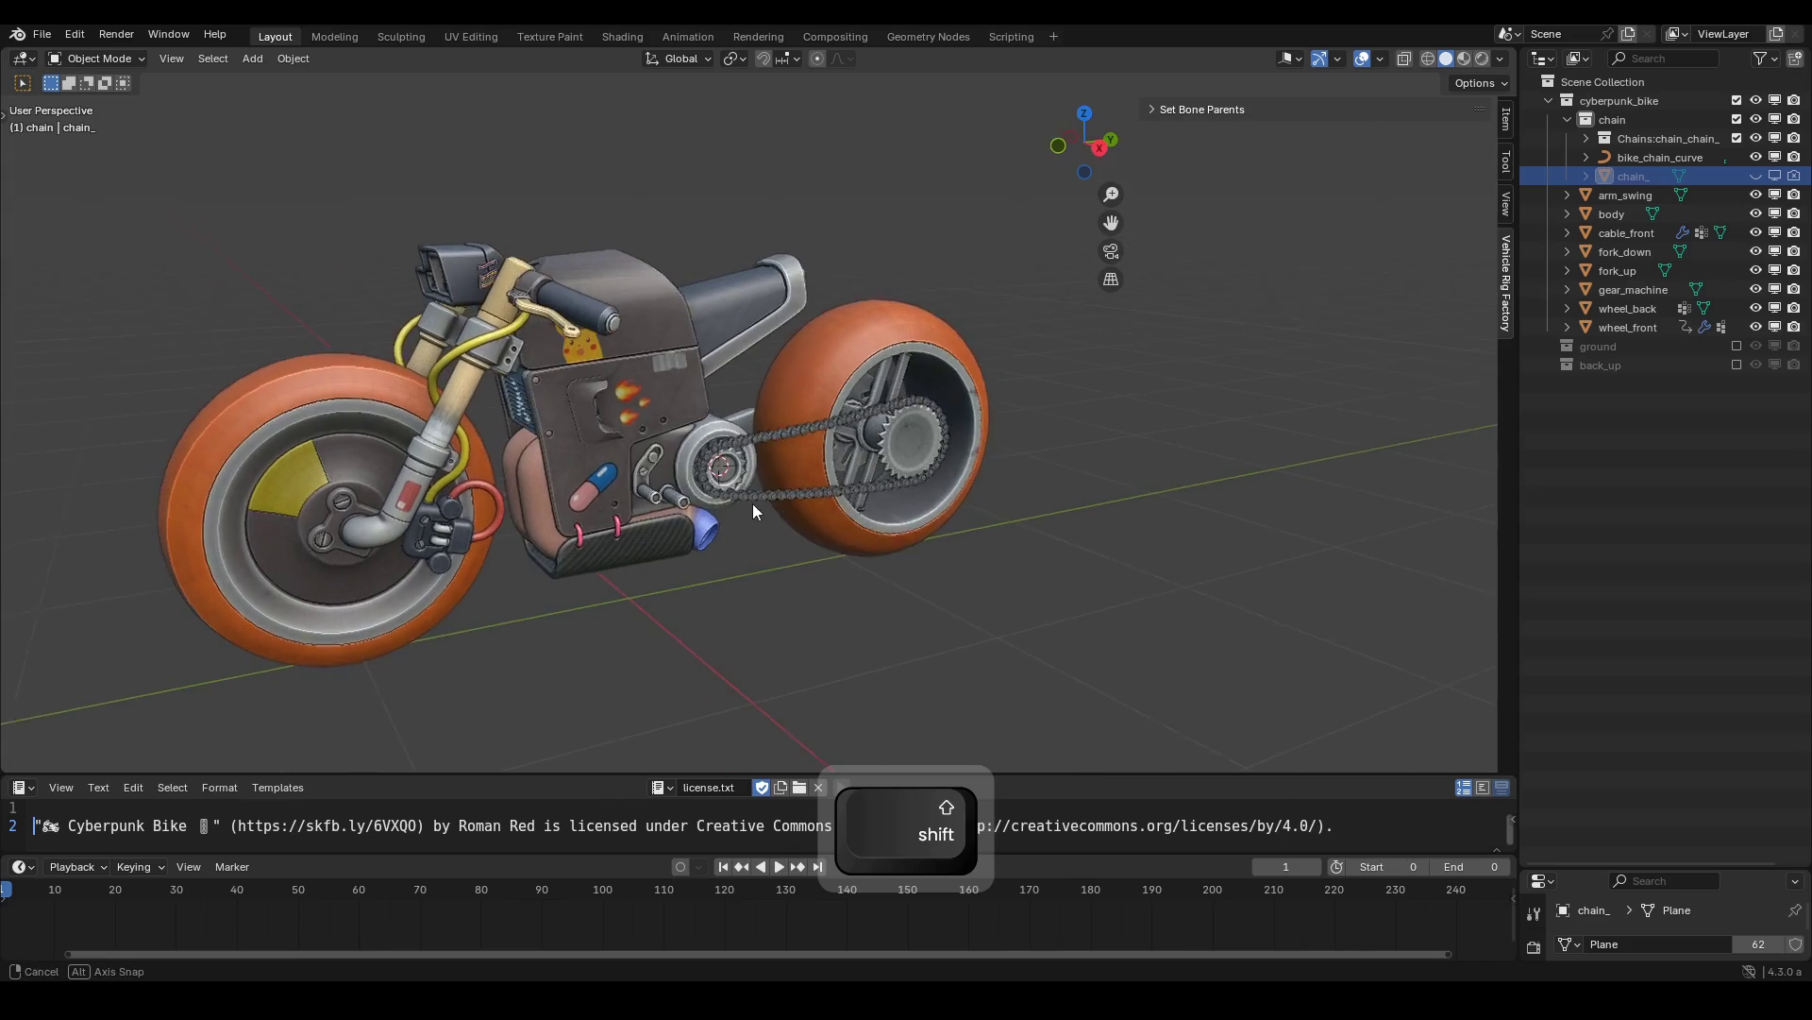
shift+middle_drag(752, 503, 820, 505)
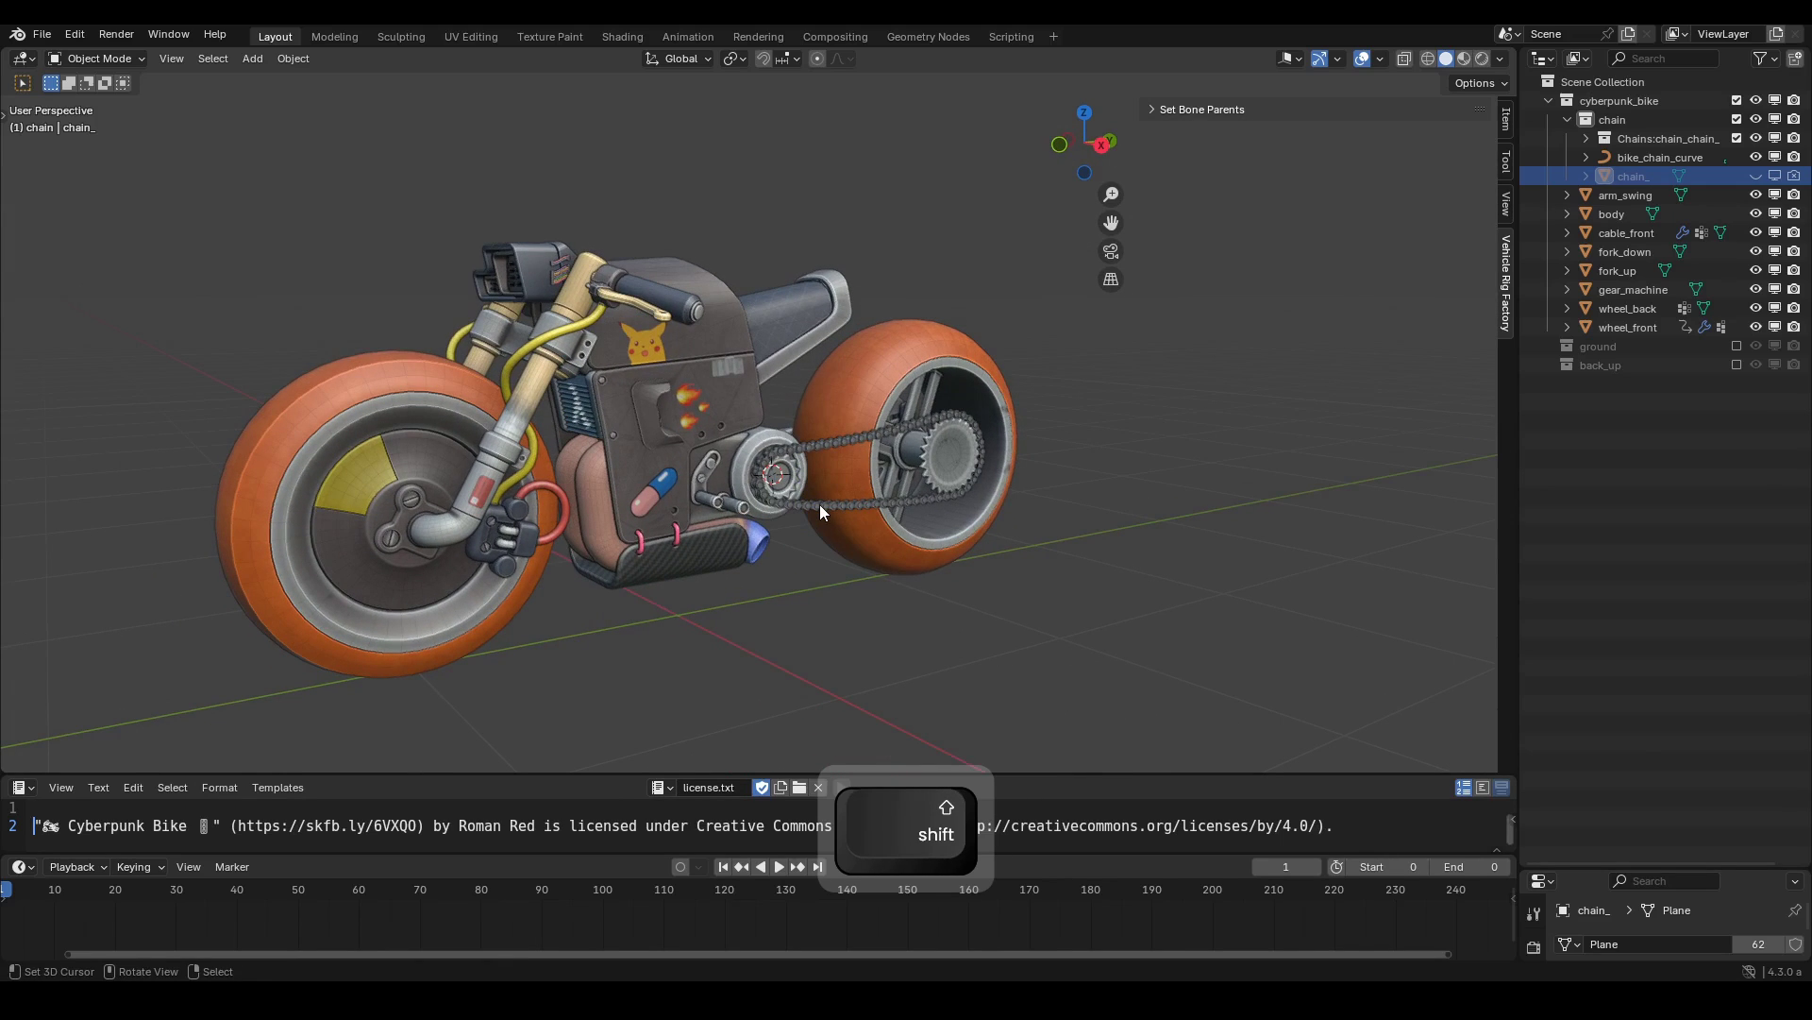